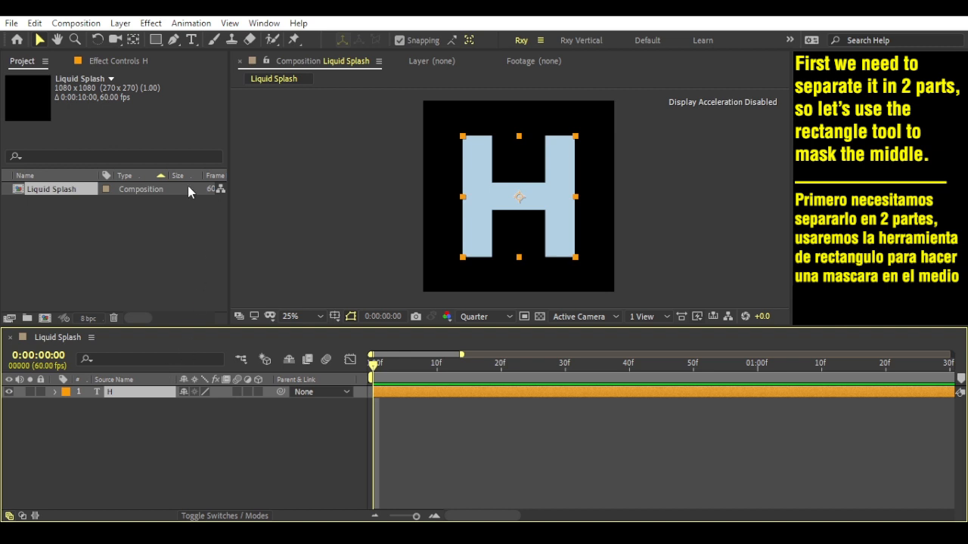
Draw a rectangular mask around the middle crossbar of the H text layer.
left_click(160, 44)
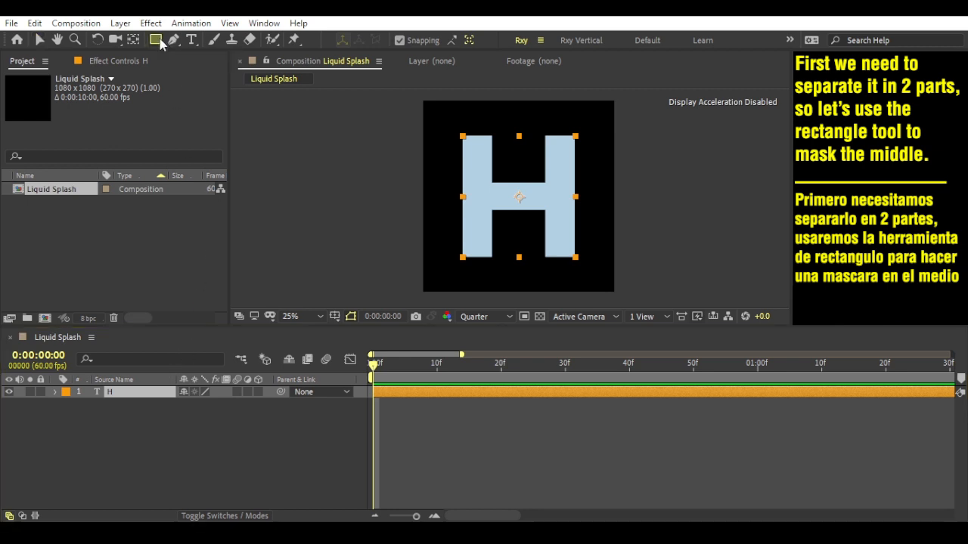
left_click(175, 42)
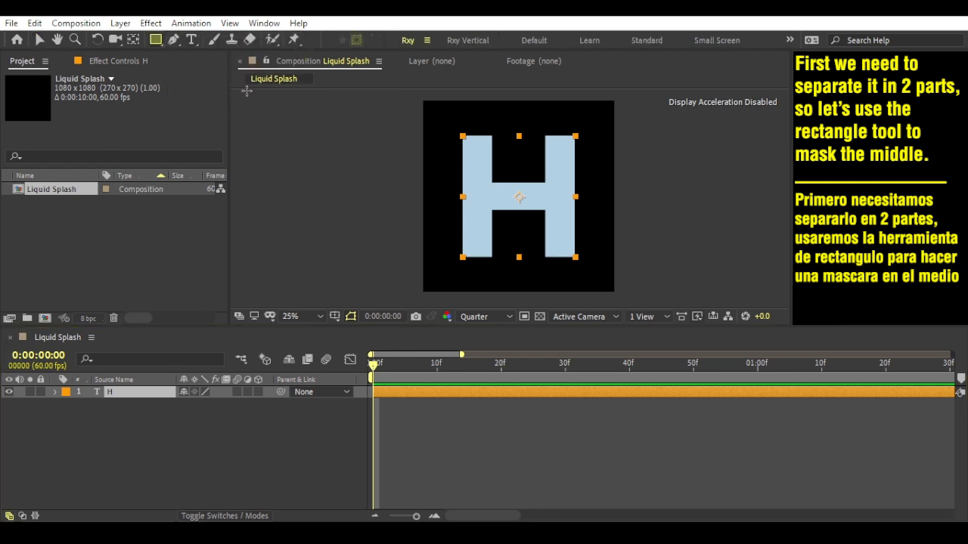
left_click_drag(466, 179, 568, 213)
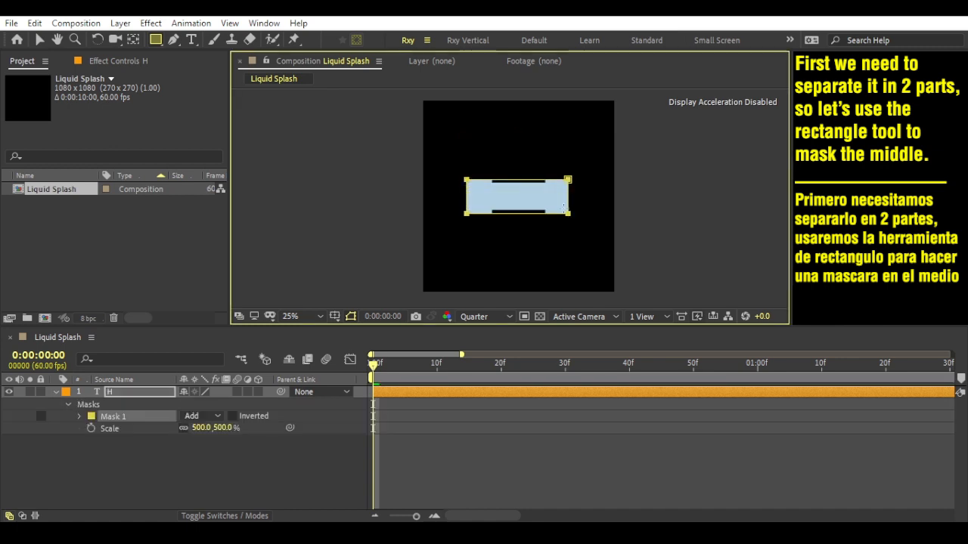
Fit the mask's upper and lower edges tightly to the H's crossbar.
key("v")
scroll(559, 189, "up", 3)
key("ctrl+t")
left_click_drag(510, 128, 510, 141)
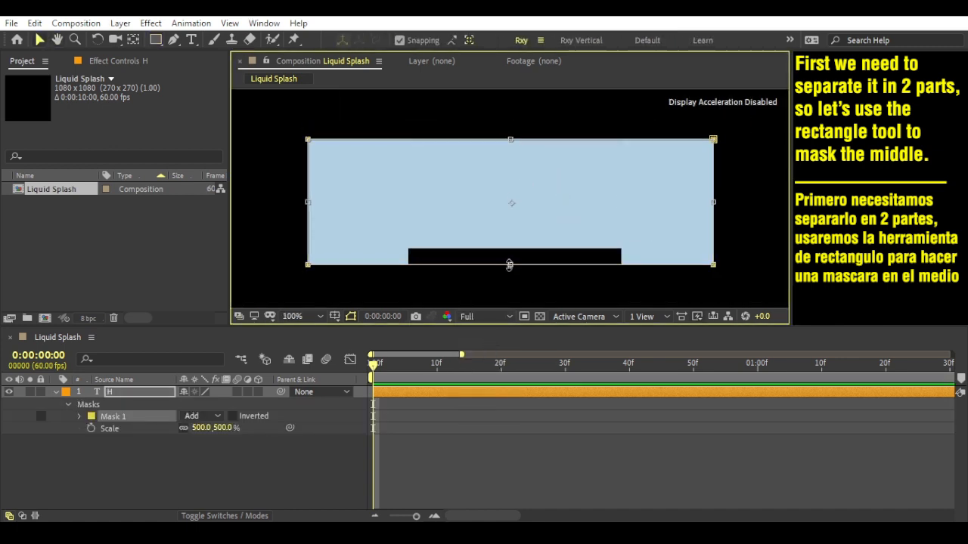
left_click_drag(509, 265, 508, 253)
Duplicate the masked H text layer.
left_click(138, 394)
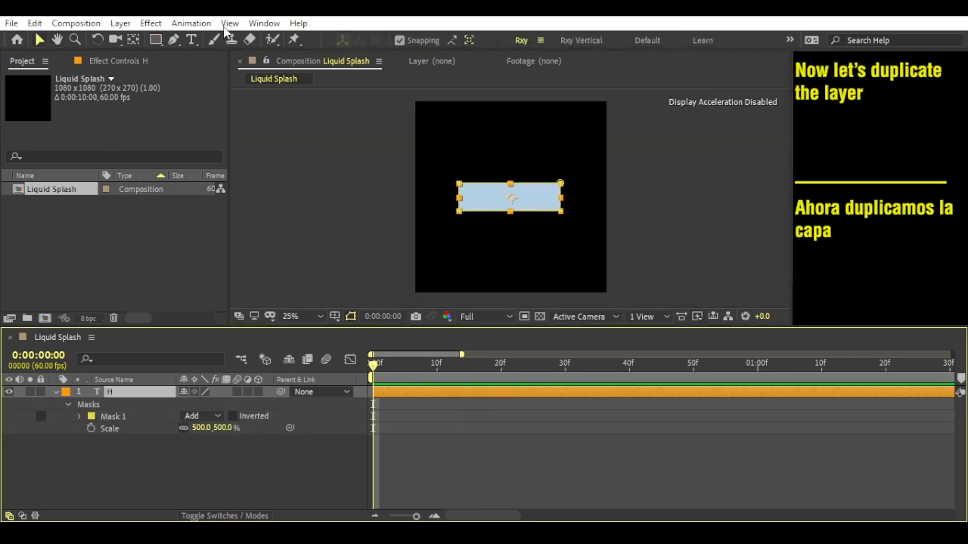
left_click(75, 23)
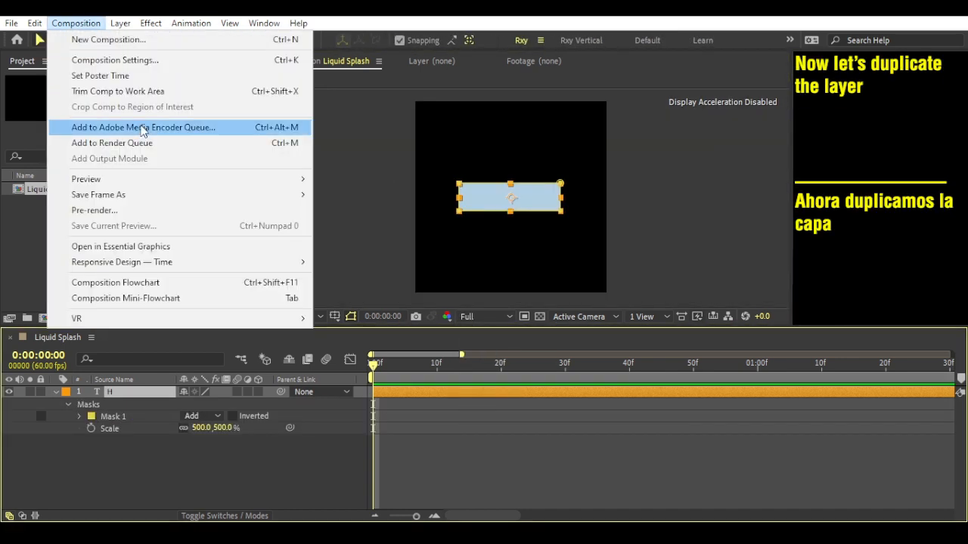
left_click(34, 23)
left_click(105, 206)
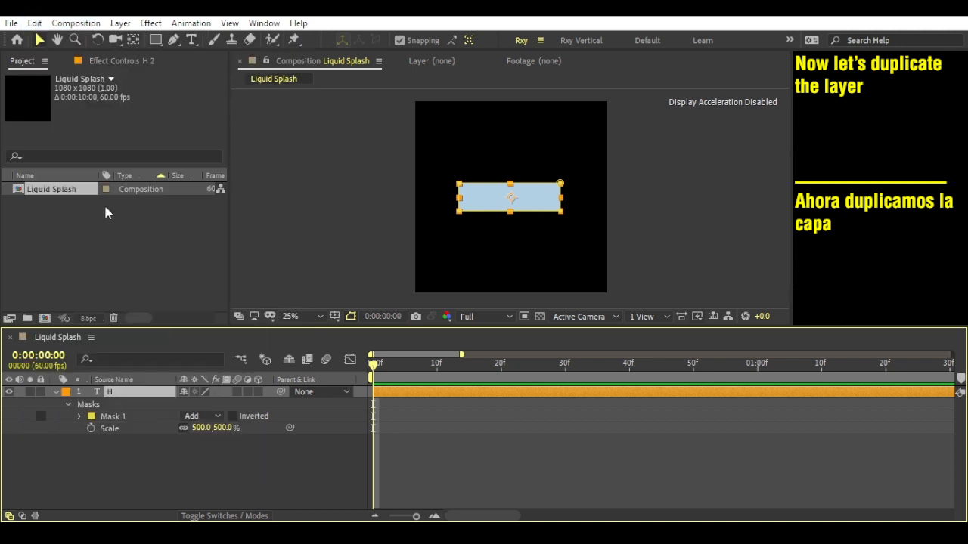
Invert Mask 1 on the duplicate layer H 2 and move that layer below H.
key("m")
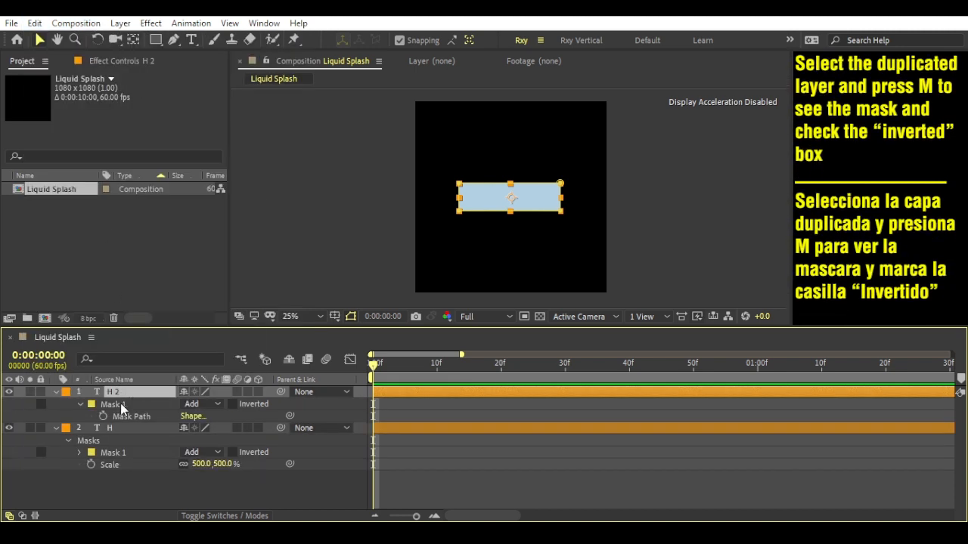
left_click(117, 406)
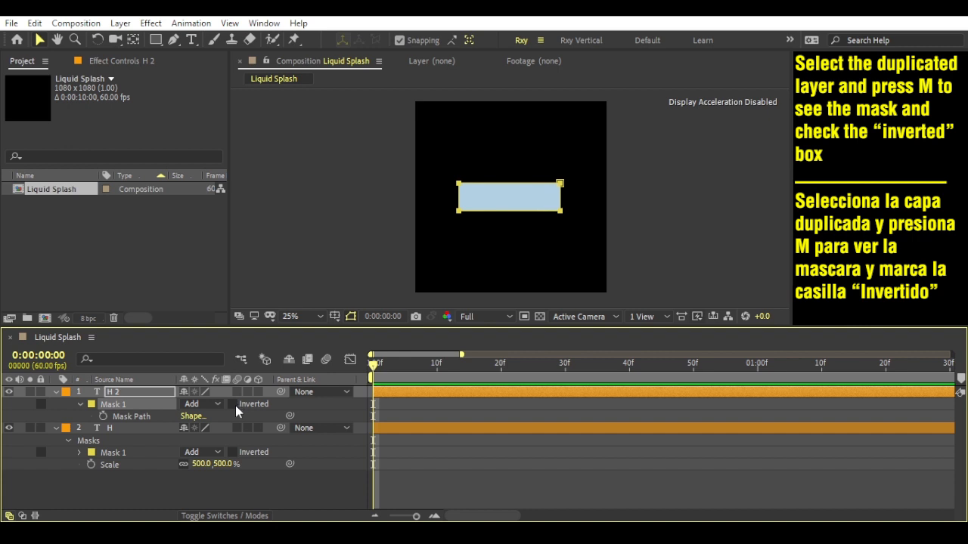
left_click(233, 404)
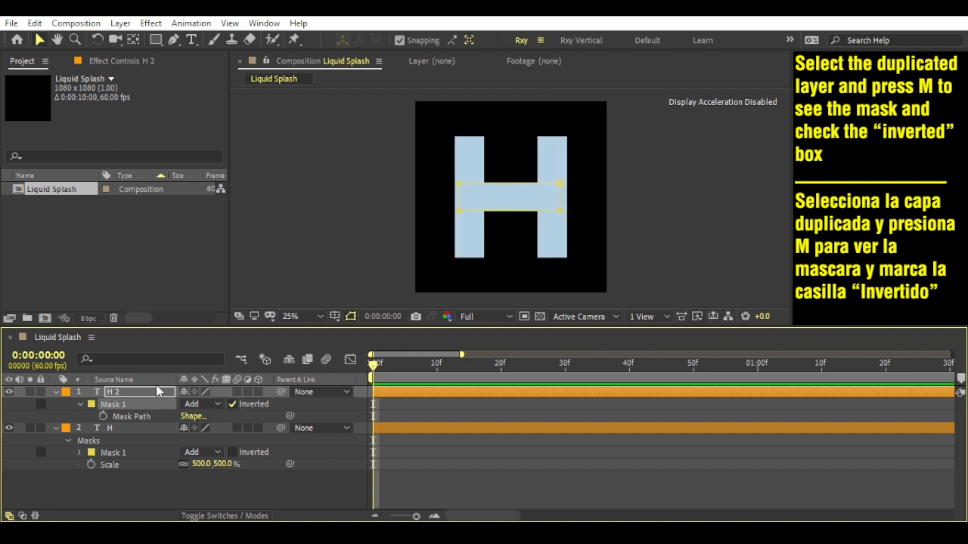
left_click_drag(146, 391, 148, 455)
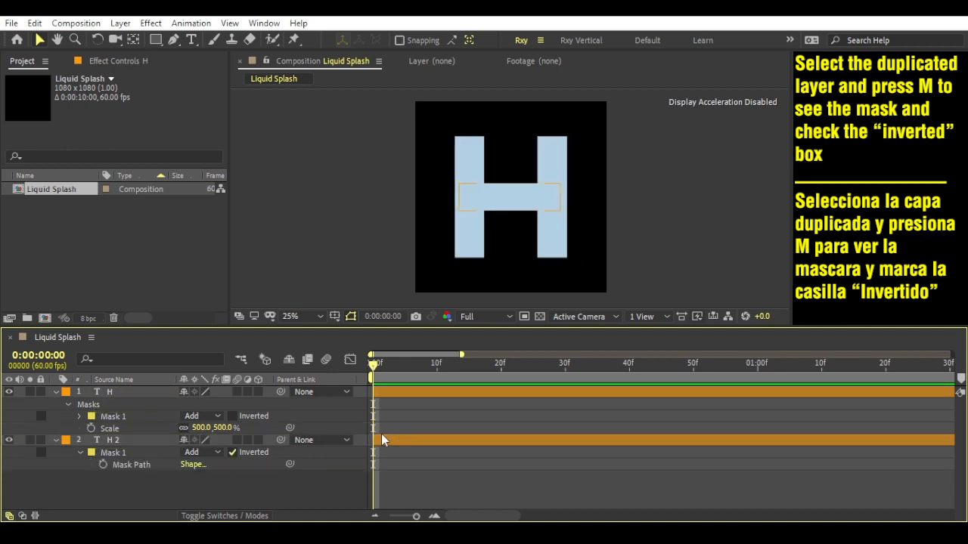
Reshape the H 2 mask, narrowing its sides towards the legs' inner edges and extending it above and below the crossbar.
left_click(389, 439)
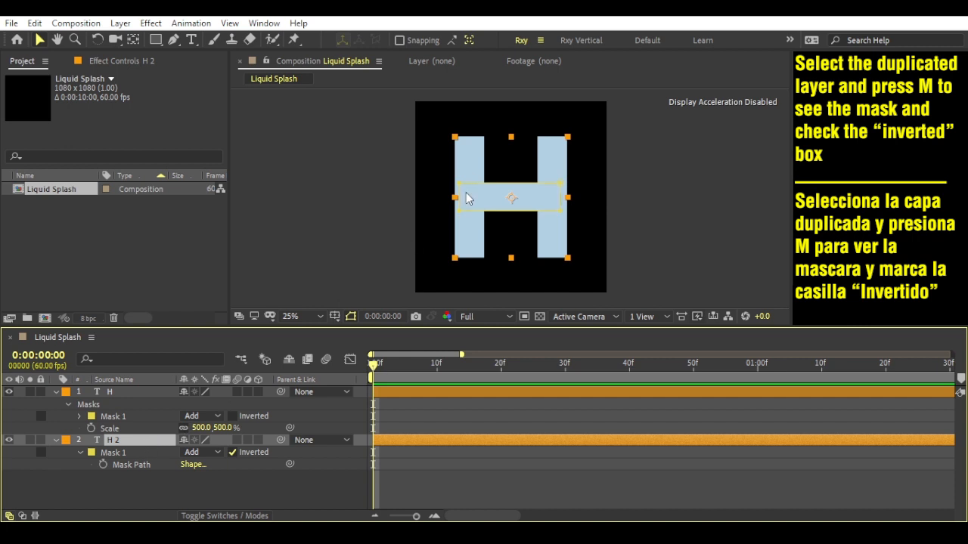
key("period")
key("period")
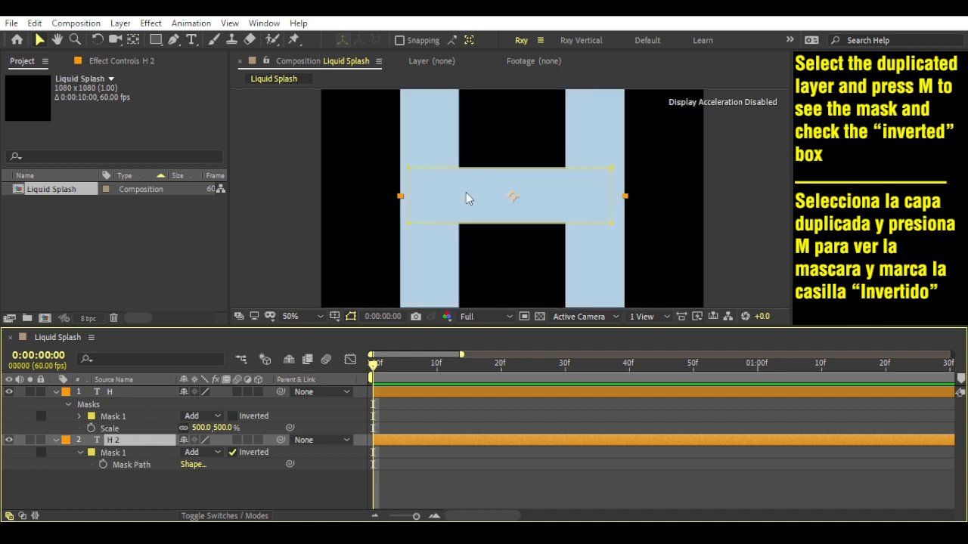
double_click(408, 168)
left_click_drag(409, 196, 457, 197)
left_click_drag(611, 196, 568, 198)
left_click_drag(511, 168, 512, 156)
double_click(524, 218)
left_click_drag(512, 223, 509, 203)
Set the Mask Expansion of the H 2 mask to -2 pixels.
left_click(139, 440)
key("m")
key("m")
left_click(187, 500)
type("-2")
left_click(264, 477)
Set the preview resolution to Quarter and move the H layer's crossbar down to the foot of the legs to expose the mask edges.
left_click(403, 393)
left_click(478, 317)
left_click(480, 397)
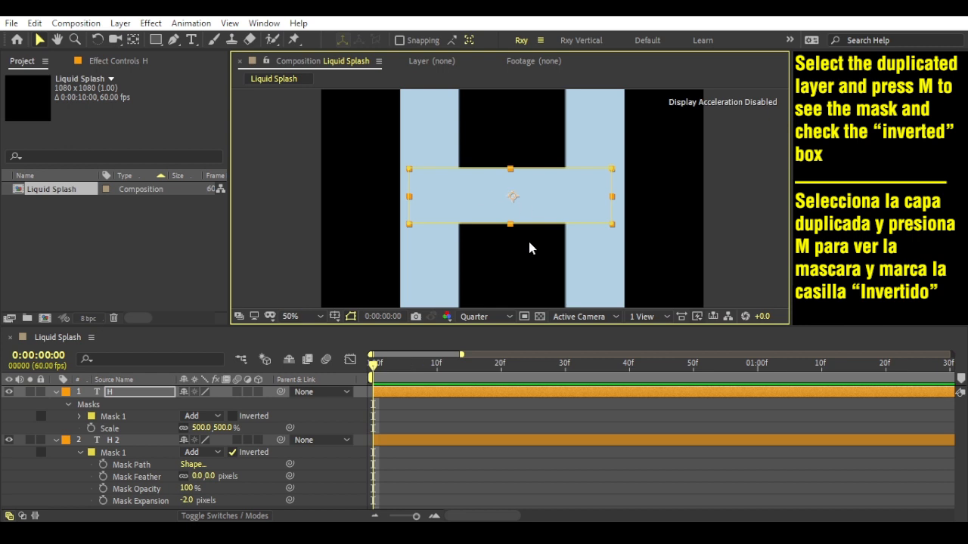
left_click_drag(529, 238, 532, 173)
left_click_drag(538, 130, 539, 228)
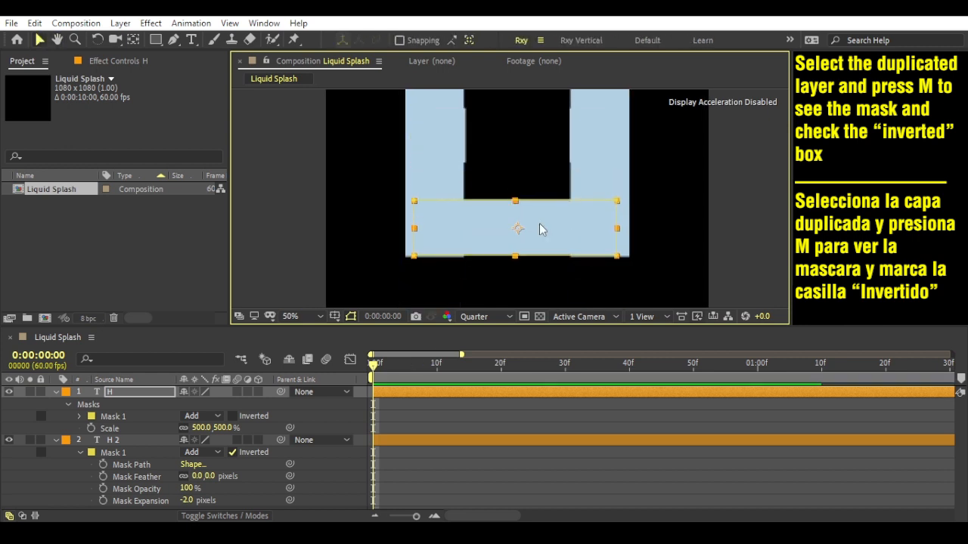
Refine the H 2 mask so that its side edges leave the inner edges of the legs straight.
left_click(397, 429)
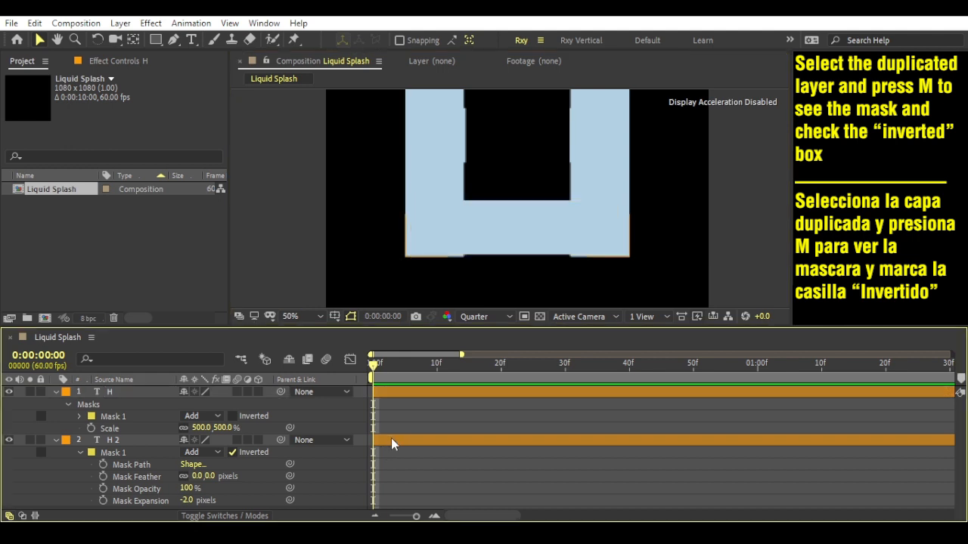
left_click(391, 439)
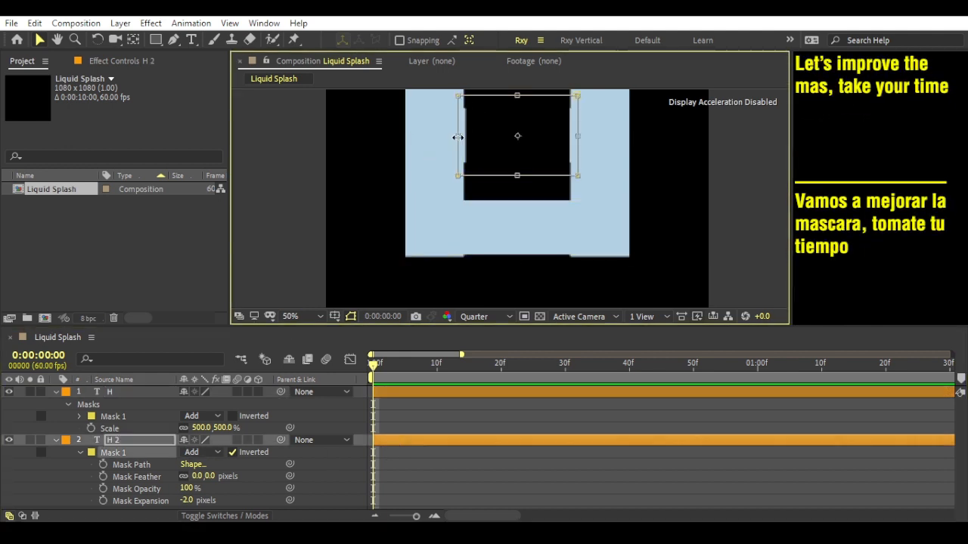
key("period")
left_click_drag(459, 161, 484, 257)
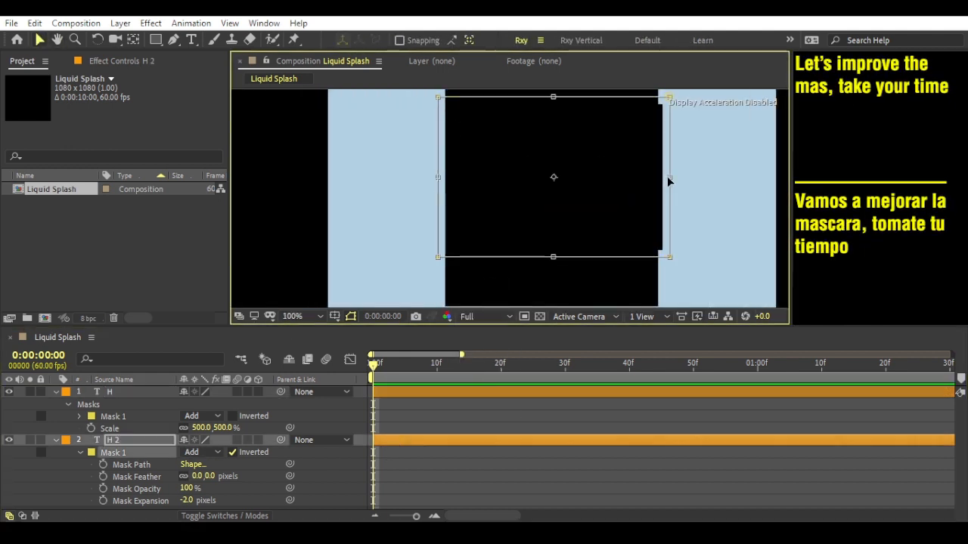
key("comma")
Centre the H crossbar layer in the composition and set the preview resolution to Quarter.
left_click(388, 396)
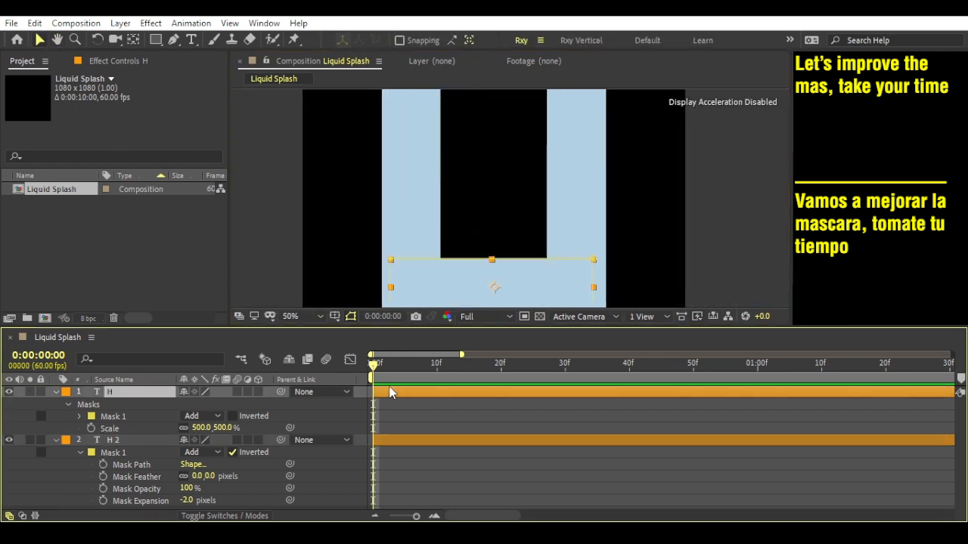
key("ctrl+Home")
left_click(477, 316)
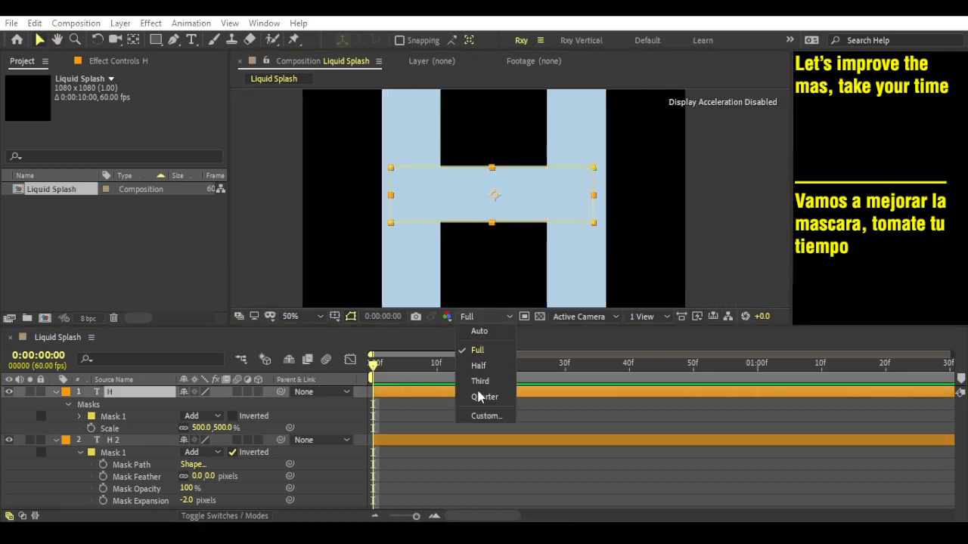
left_click(477, 398)
Collapse the properties of the H and H 2 layers.
left_click(55, 393)
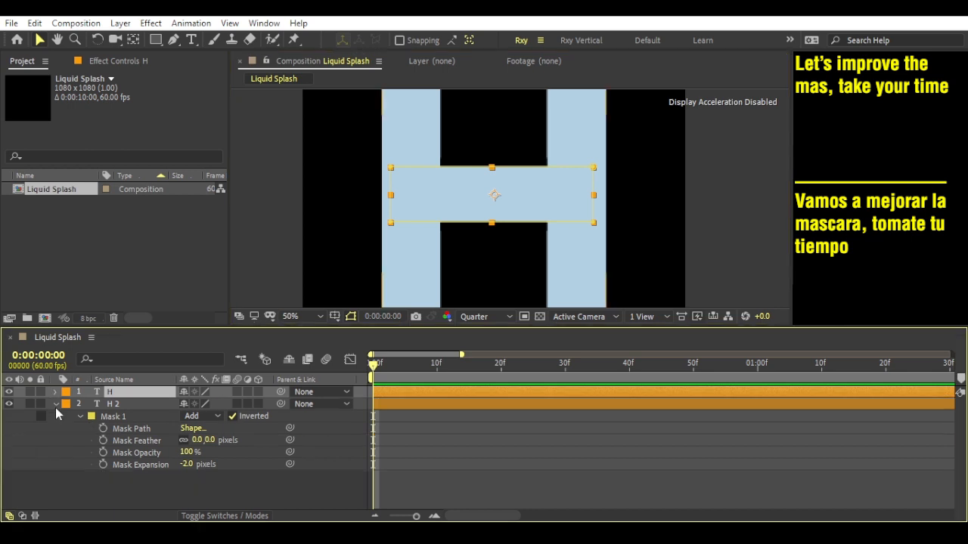
left_click(56, 405)
scroll(496, 244, "down", 1)
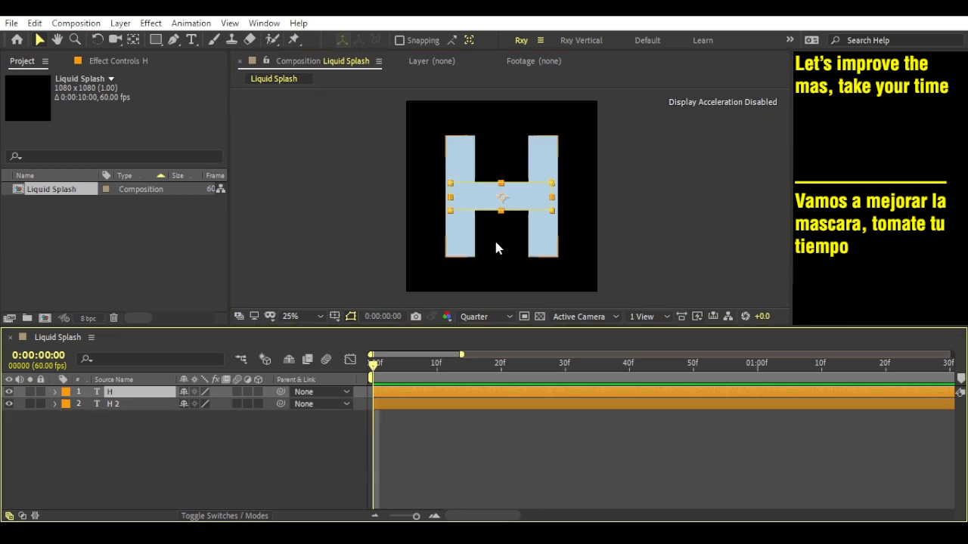
Import the logo PNG into the project and add it to the Liquid Splash composition above the text layers.
left_click_drag(144, 522, 68, 275)
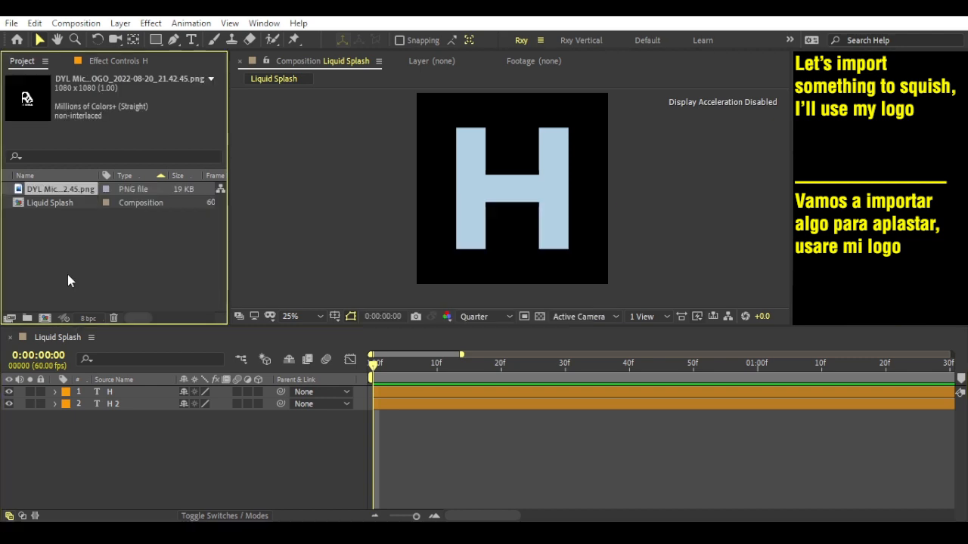
left_click_drag(59, 189, 138, 392)
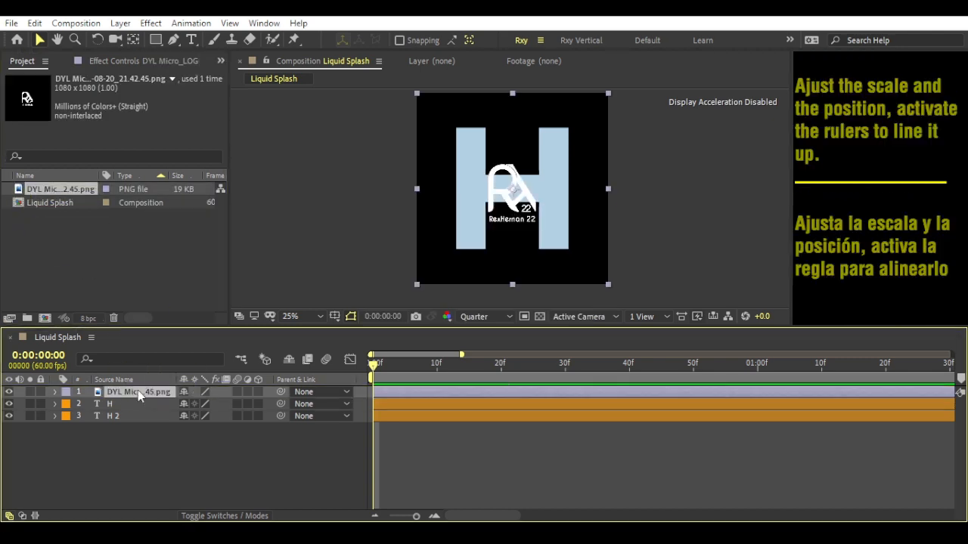
Set the logo layer's scale to 50%.
key("s")
left_click_drag(226, 405, 203, 406)
left_click(219, 404)
type("50")
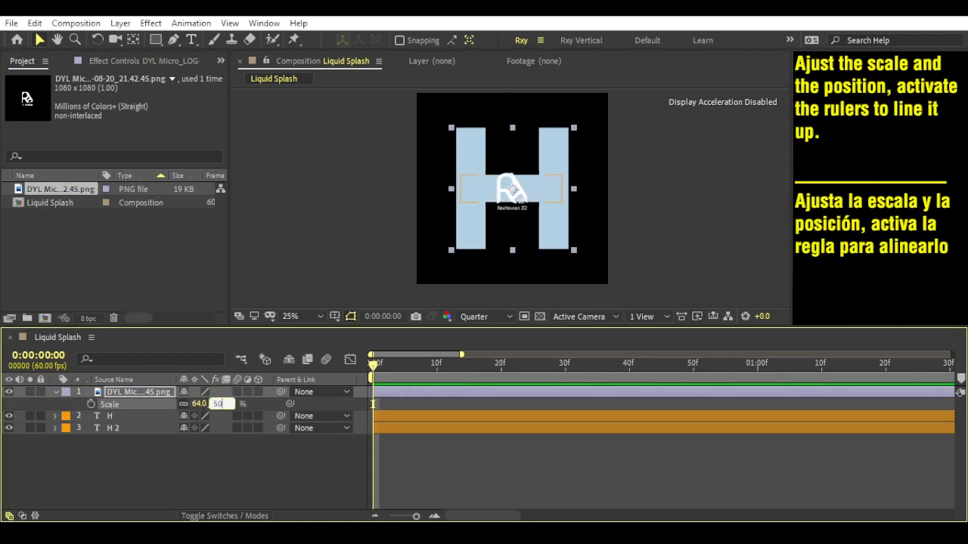
key("Return")
Set the preview resolution to Full, show the rulers and place a horizontal guide along the base of the H's legs.
scroll(531, 259, "up", 2)
left_click(484, 316)
left_click(475, 346)
left_click(335, 316)
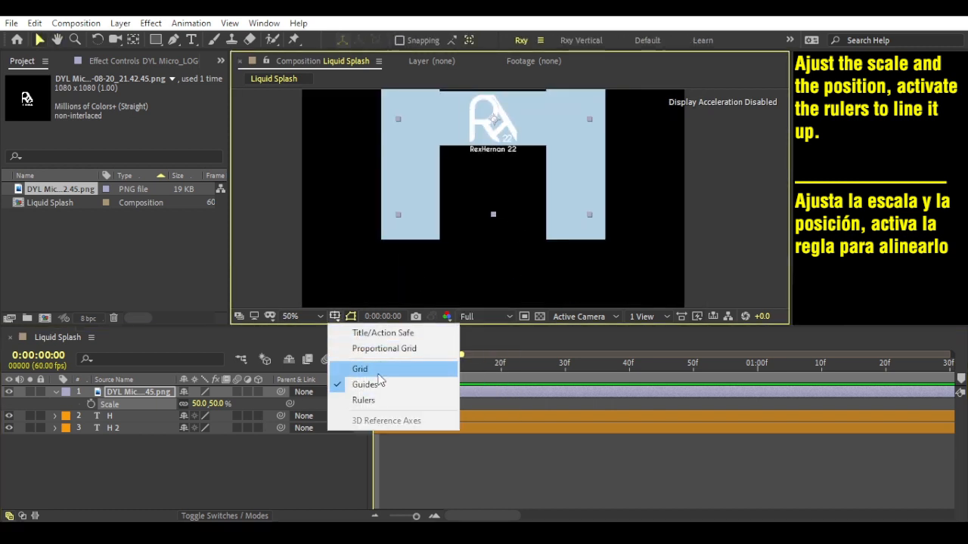
left_click(373, 399)
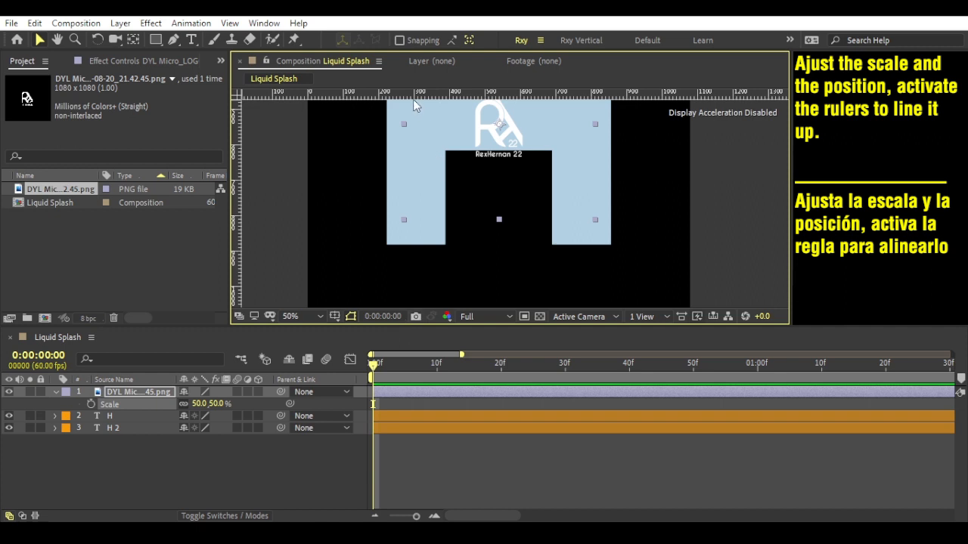
left_click_drag(404, 92, 454, 244)
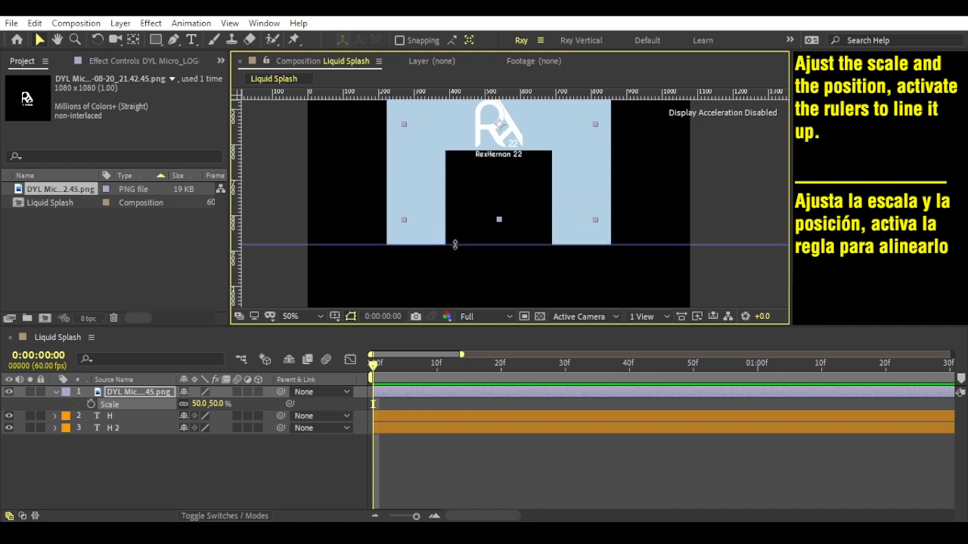
Move the logo down between the legs onto the guide and place its anchor point at the guide's level.
left_click_drag(520, 132, 524, 219)
scroll(488, 242, "up", 2)
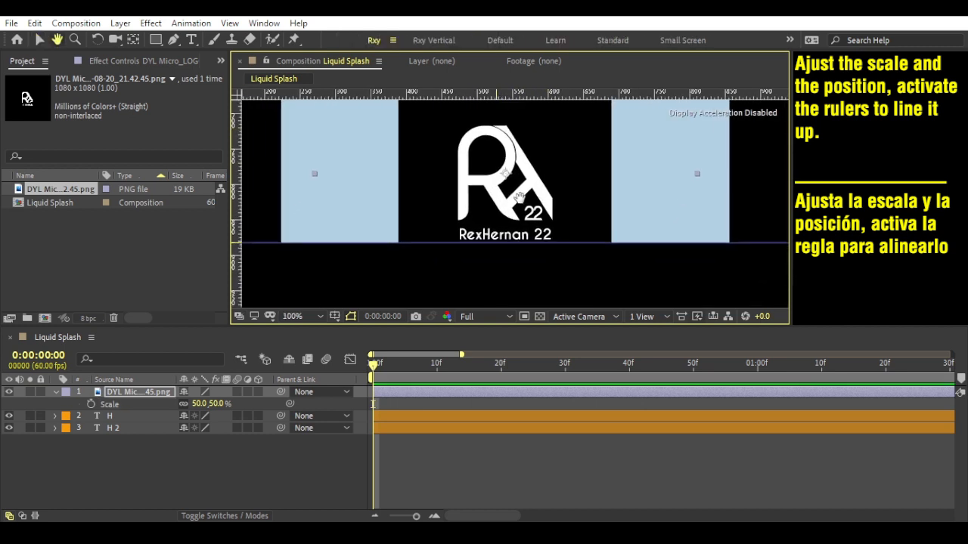
left_click(132, 41)
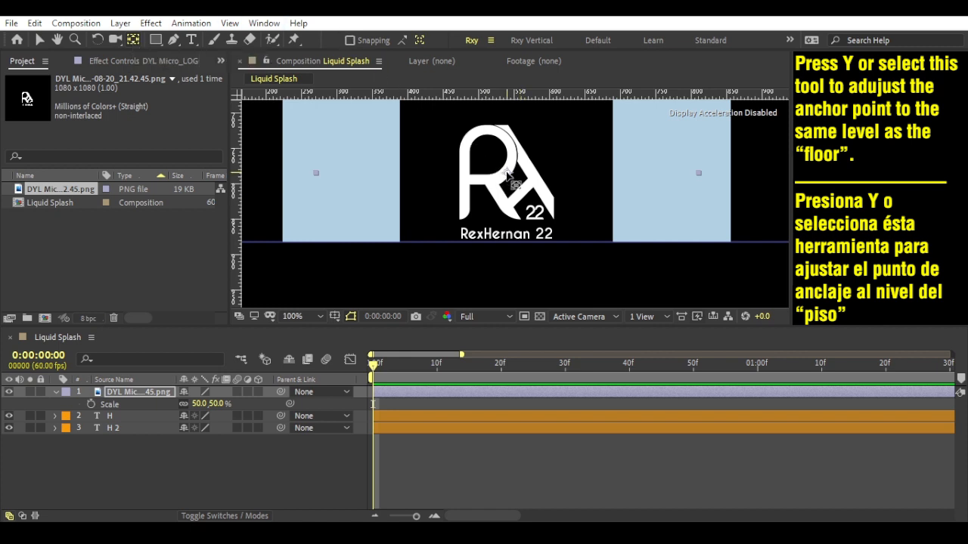
left_click_drag(506, 174, 511, 236)
key("v")
scroll(512, 225, "down", 2)
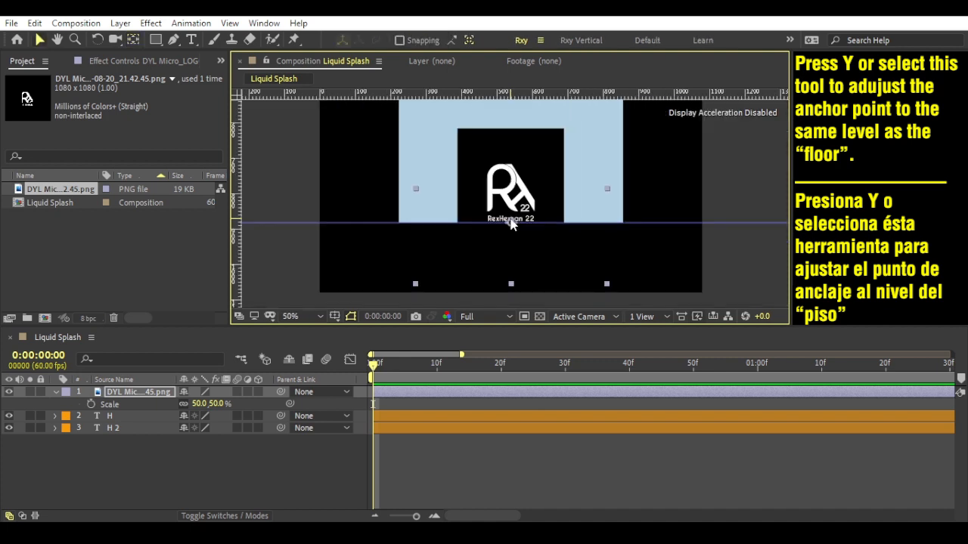
Set the preview resolution to Quarter, then move the logo layer to the bottom of the layer stack and collapse it.
left_click(492, 321)
left_click(486, 399)
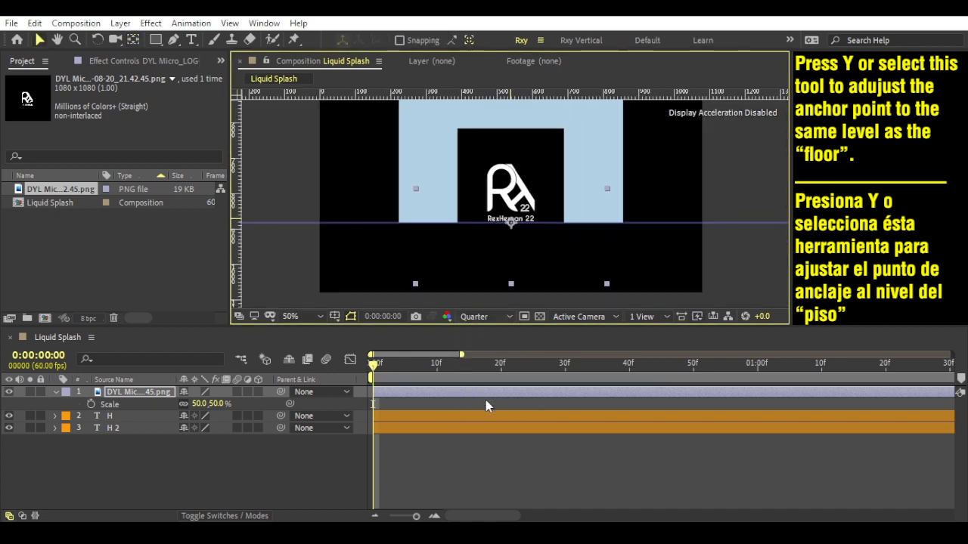
left_click_drag(514, 233, 505, 282)
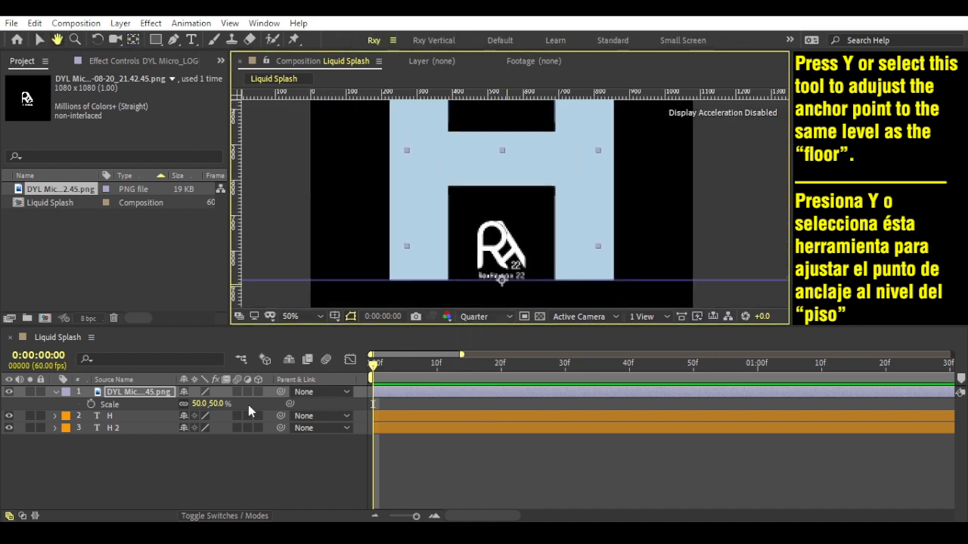
key("v")
left_click_drag(134, 390, 140, 449)
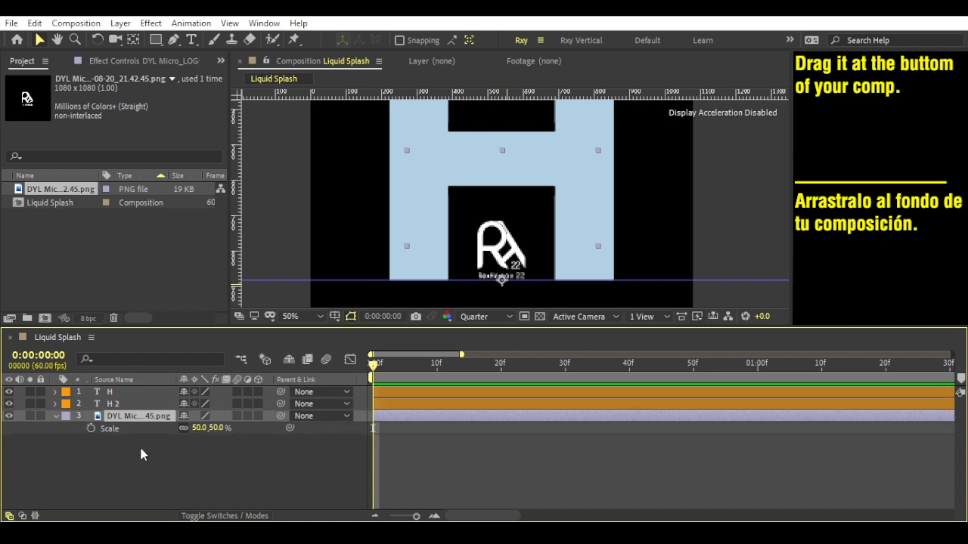
left_click(56, 416)
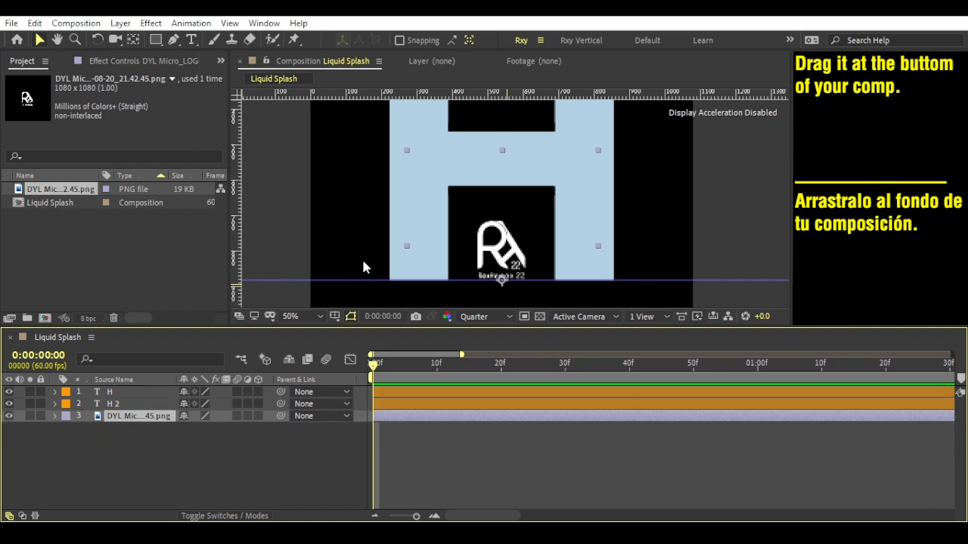
Keyframe the H crossbar layer's position at frame 10.
scroll(363, 263, "down", 2)
key("h")
left_click_drag(399, 254, 395, 263)
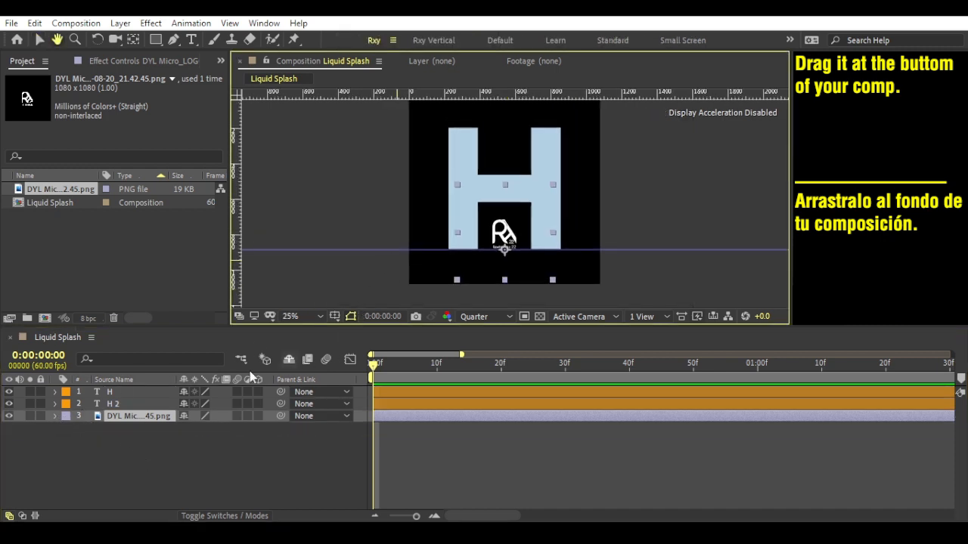
key("v")
left_click(114, 453)
left_click(115, 405)
key("shift+Page_Down")
left_click(108, 394)
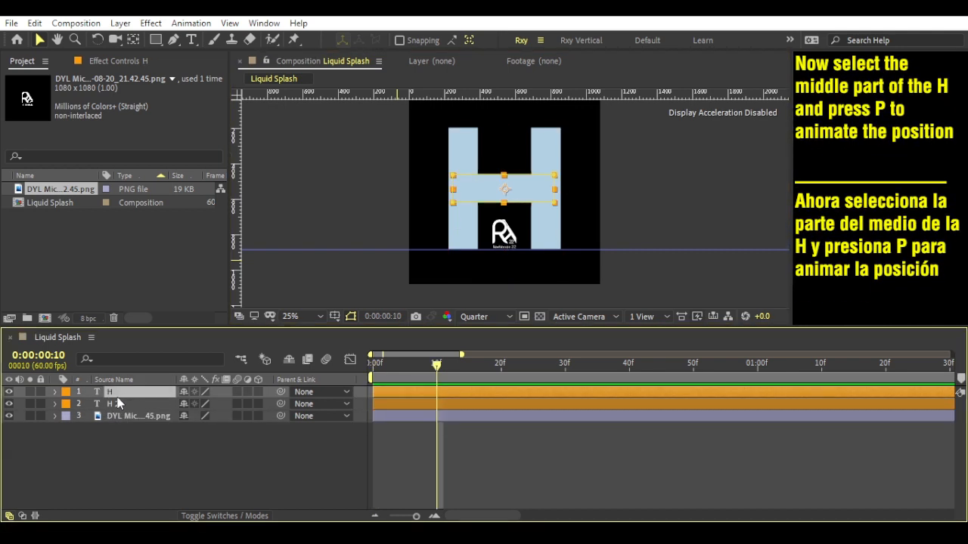
key("p")
left_click(91, 403)
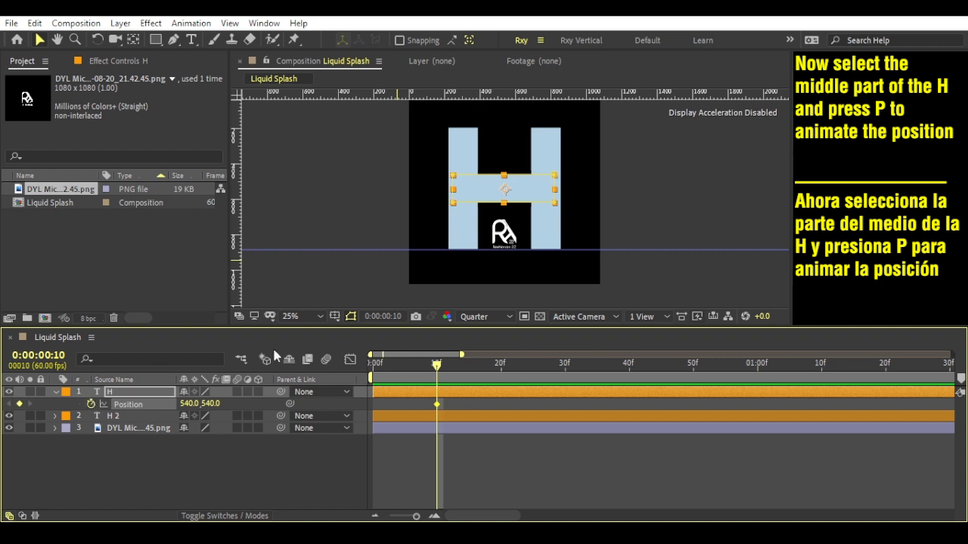
At frame 30, hide the rulers and lower the crossbar between the H's legs to position 540, 801.
left_click(567, 374)
left_click(335, 317)
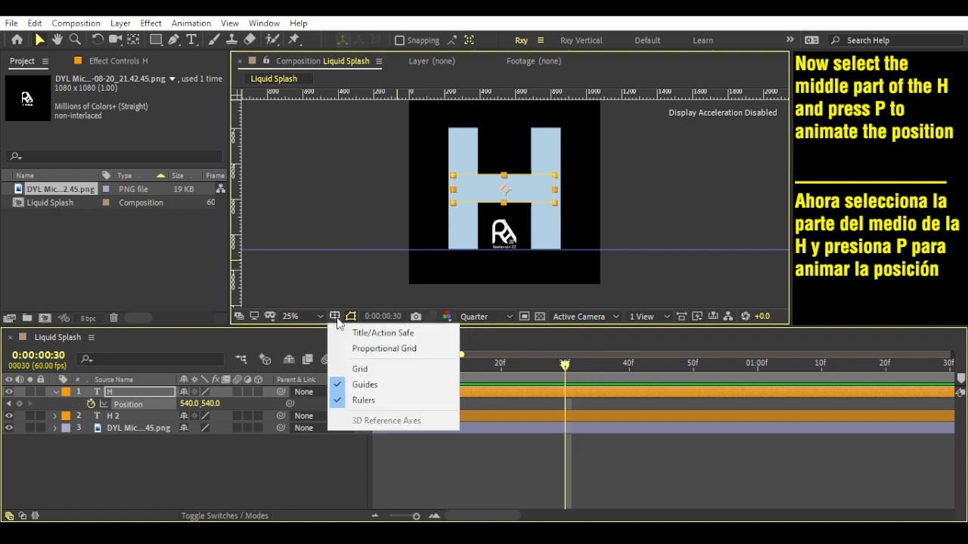
left_click(365, 400)
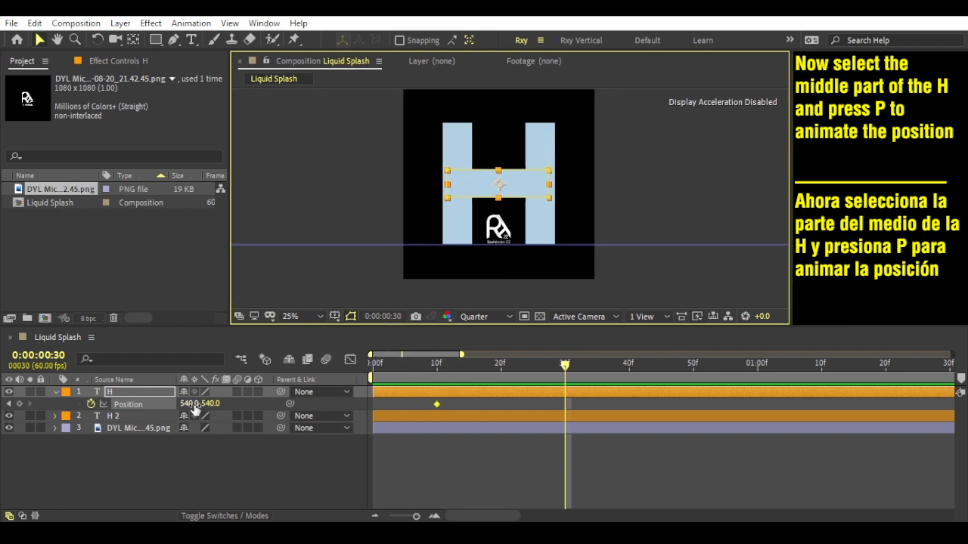
left_click_drag(210, 404, 363, 437)
left_click(446, 457)
left_click(413, 369)
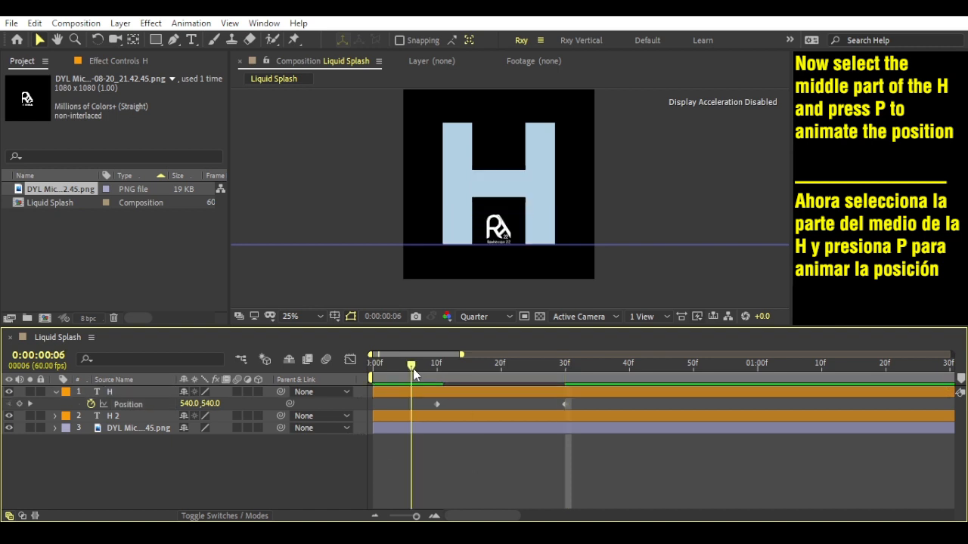
Easy-ease both crossbar position keyframes and reshape the speed graph so the drop starts slowly and peaks near frame 30.
left_click_drag(413, 373, 603, 429)
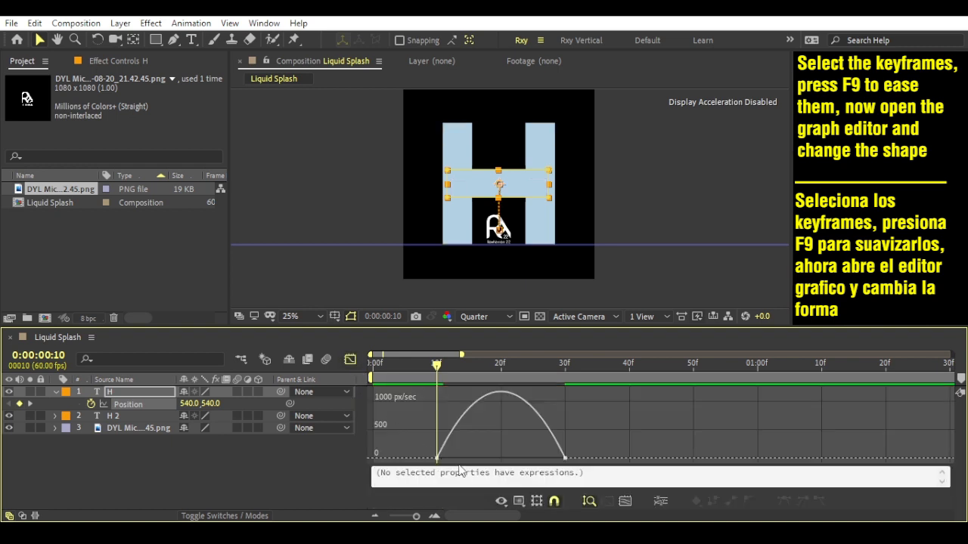
left_click(437, 458)
left_click_drag(458, 458, 559, 458)
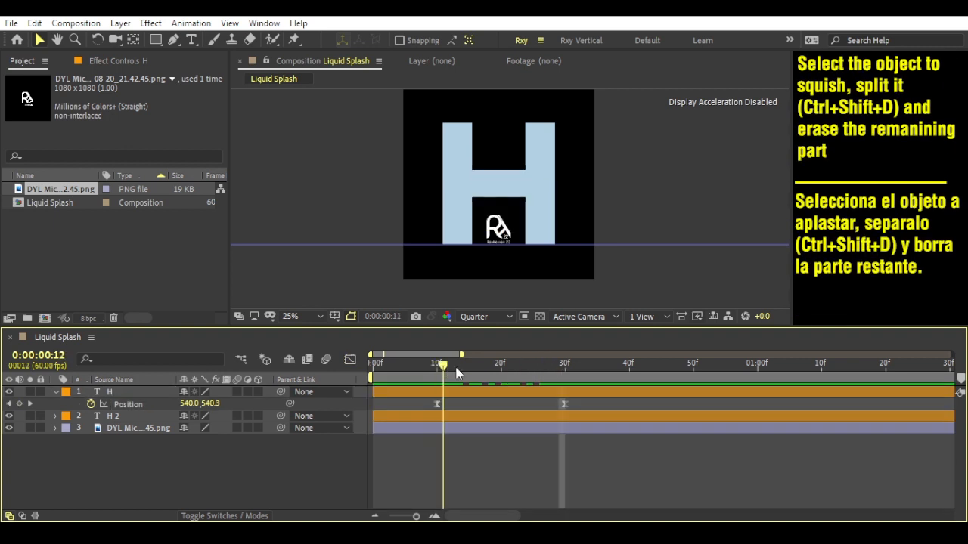
Split the logo layer at frame 30 and delete the part after the split.
left_click_drag(443, 366, 571, 391)
left_click(561, 432)
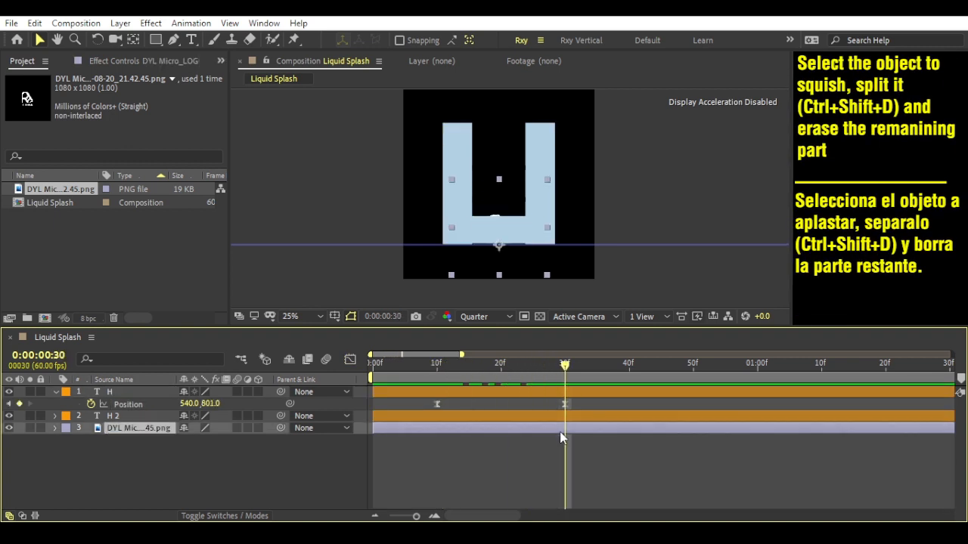
left_click(34, 24)
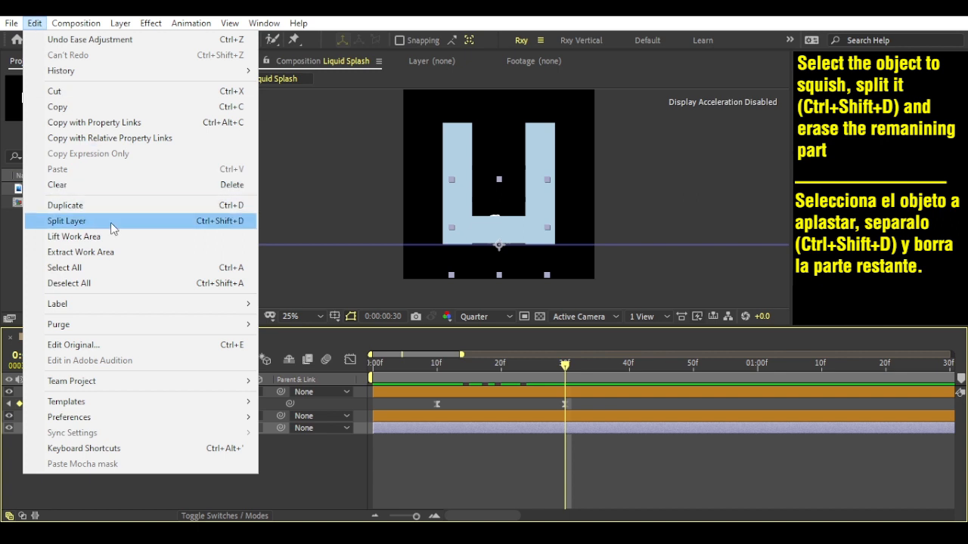
left_click(67, 221)
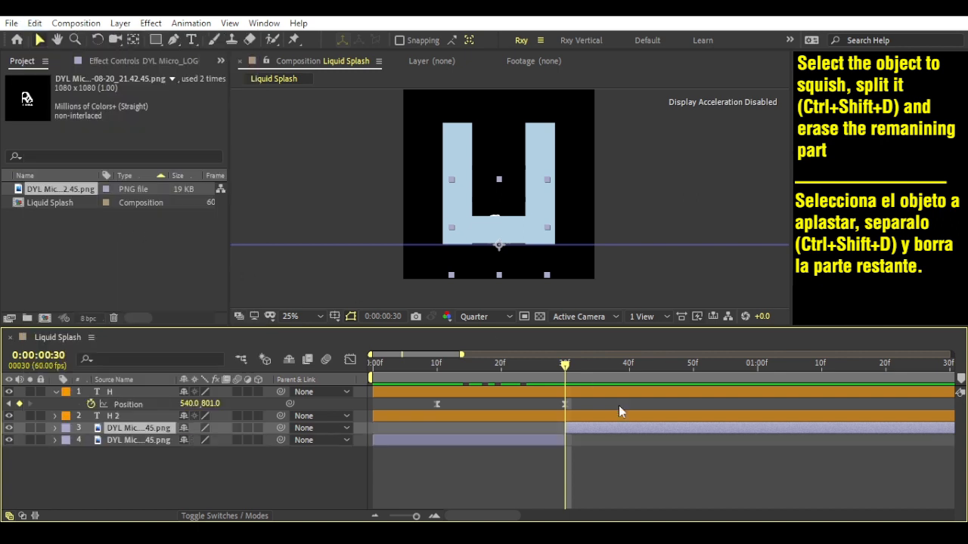
key("Delete")
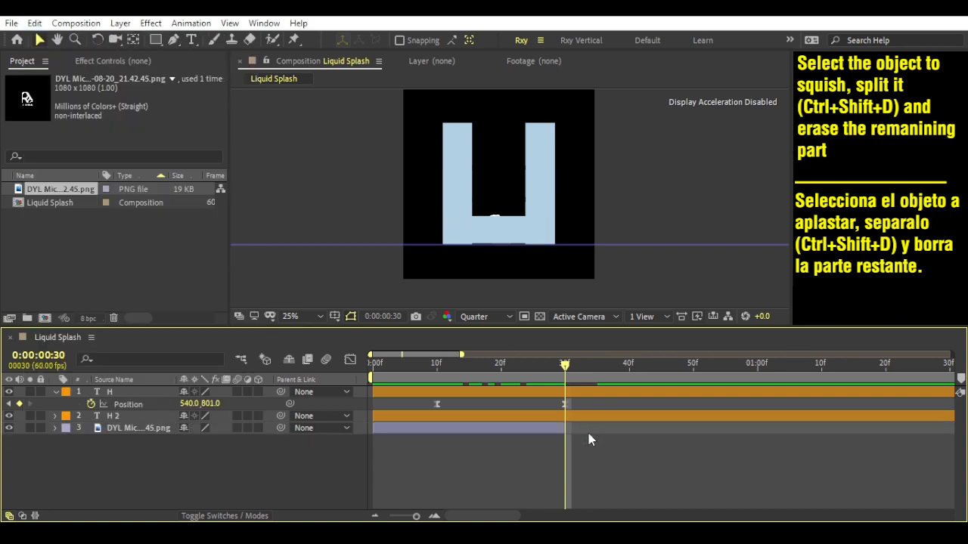
Add a scale keyframe to the logo layer and place it at frame 20.
left_click_drag(413, 371, 442, 400)
left_click(138, 428)
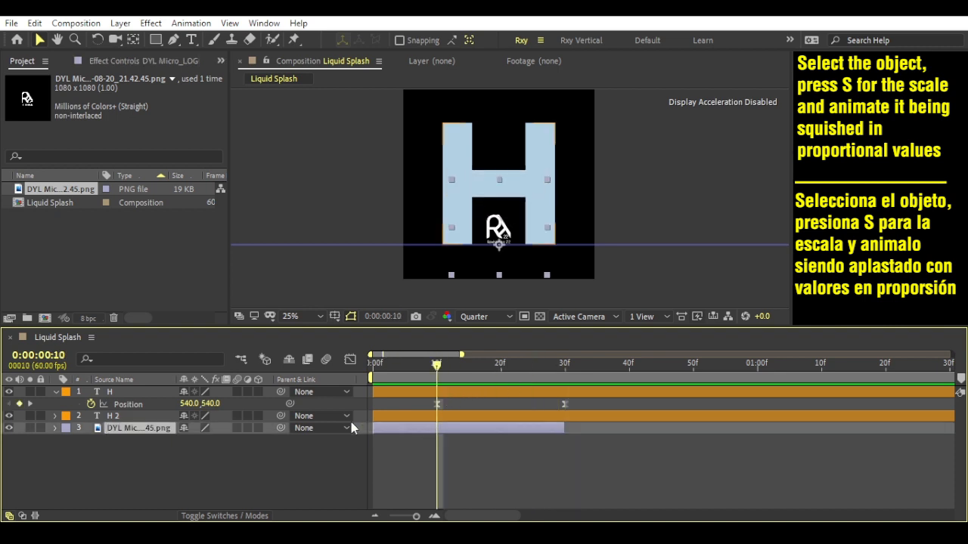
key("s")
left_click(90, 440)
left_click_drag(436, 365, 502, 387)
left_click_drag(436, 441, 503, 442)
left_click(531, 446)
At frame 28, unlink the logo's scale dimensions and set its scale to 90% width and 10% height.
left_click(561, 374)
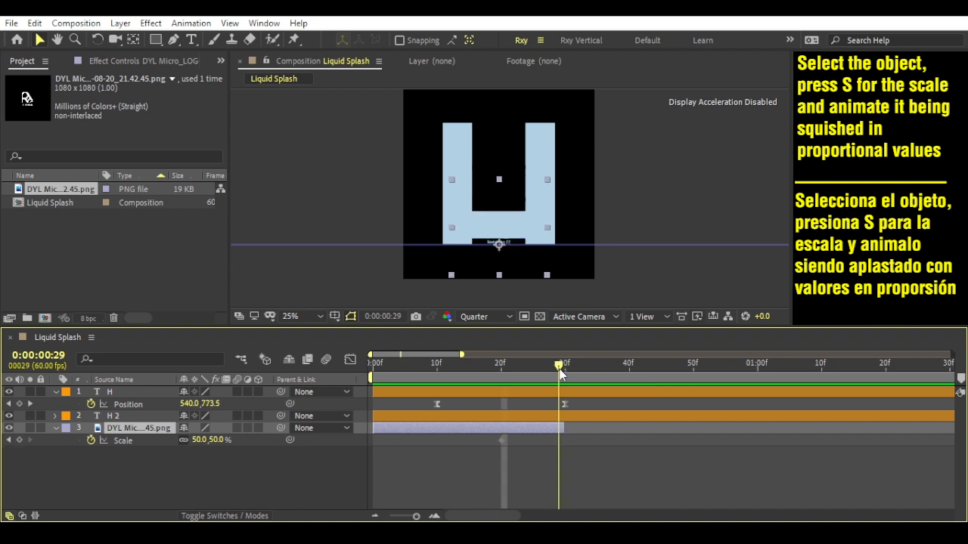
left_click_drag(558, 373, 553, 373)
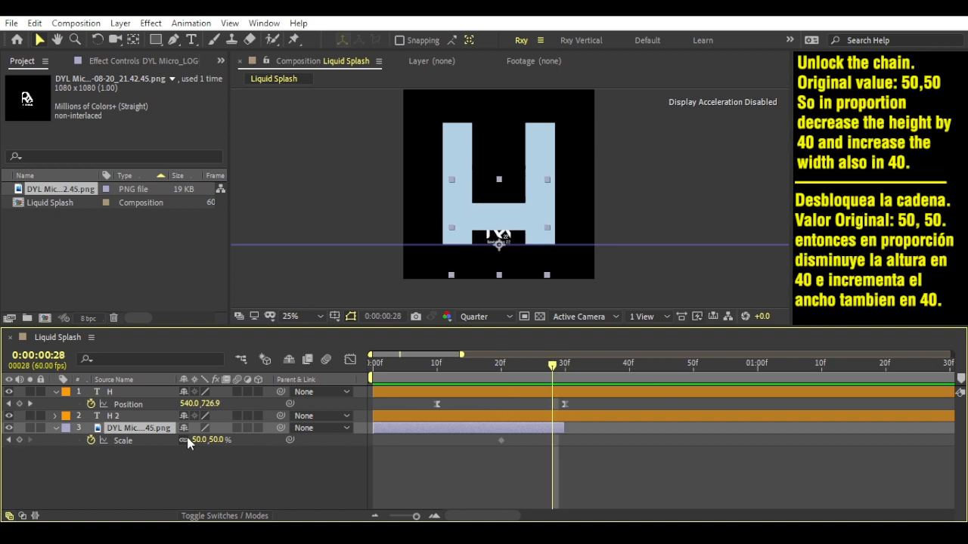
mouse_move(221, 445)
left_mouse_down()
mouse_move(204, 446)
mouse_move(215, 446)
left_mouse_up()
left_click(215, 444)
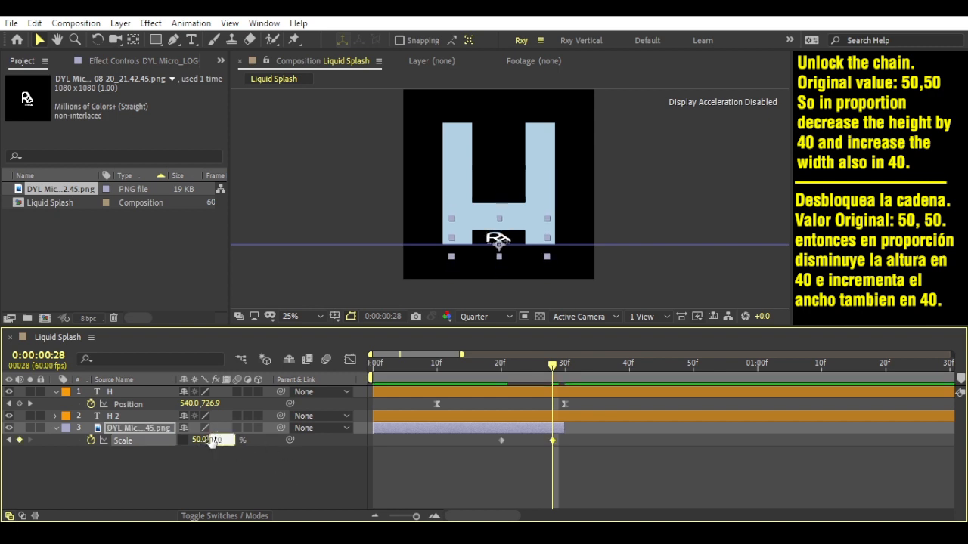
type("10")
key("Return")
type("80")
key("Return")
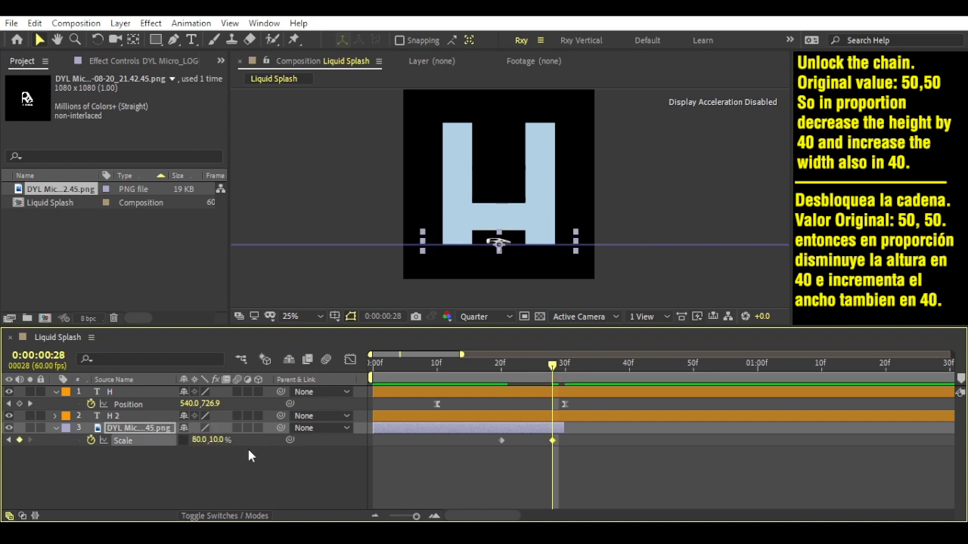
left_click(208, 442)
type("+0")
key("Return")
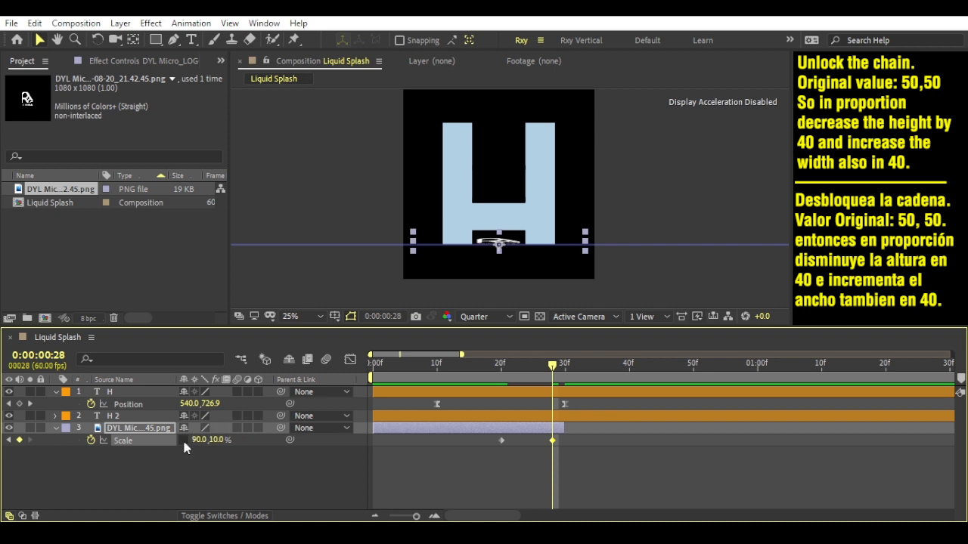
Easy-ease both logo scale keyframes and shorten the last keyframe's incoming influence to about 2.75% in the graph editor.
left_click_drag(589, 465, 485, 433)
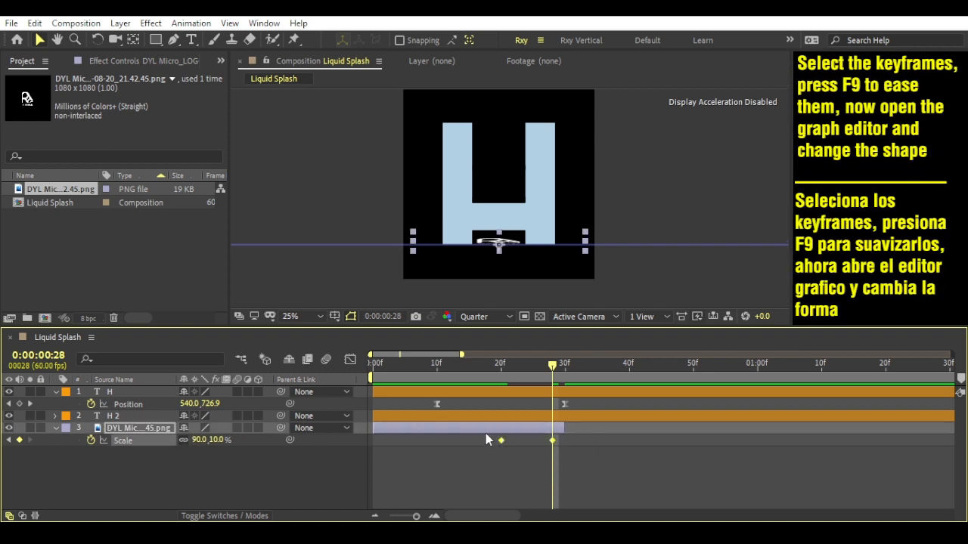
key("F9")
left_click(350, 362)
left_click_drag(580, 394, 565, 427)
scroll(546, 427, "up", 2)
left_click_drag(570, 366, 443, 397)
left_click_drag(565, 427, 567, 428)
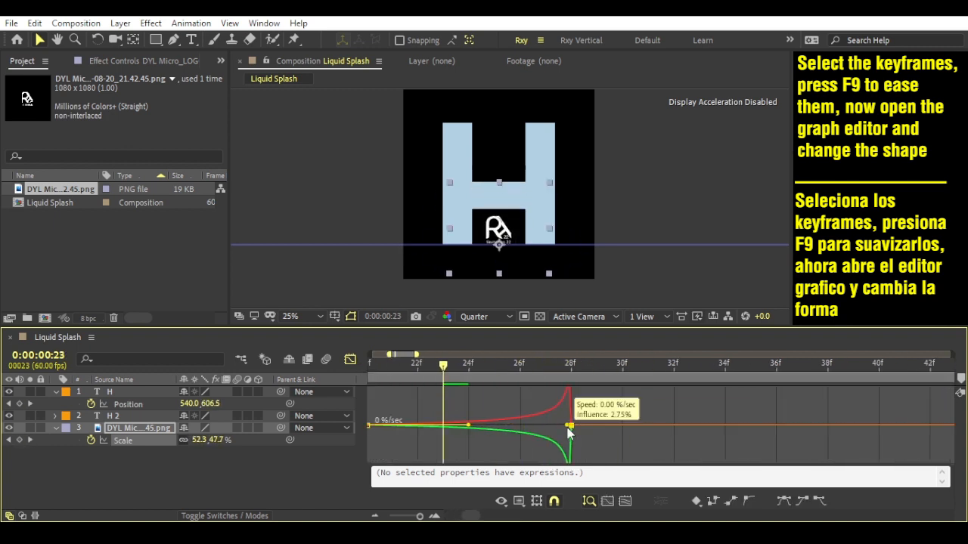
Place the logo's final scale keyframe at frame 30, refine its easing curve and leave the graph editor.
left_click_drag(571, 366, 571, 388)
left_click_drag(567, 426, 550, 427)
left_click_drag(569, 367, 619, 392)
key("shift+F3")
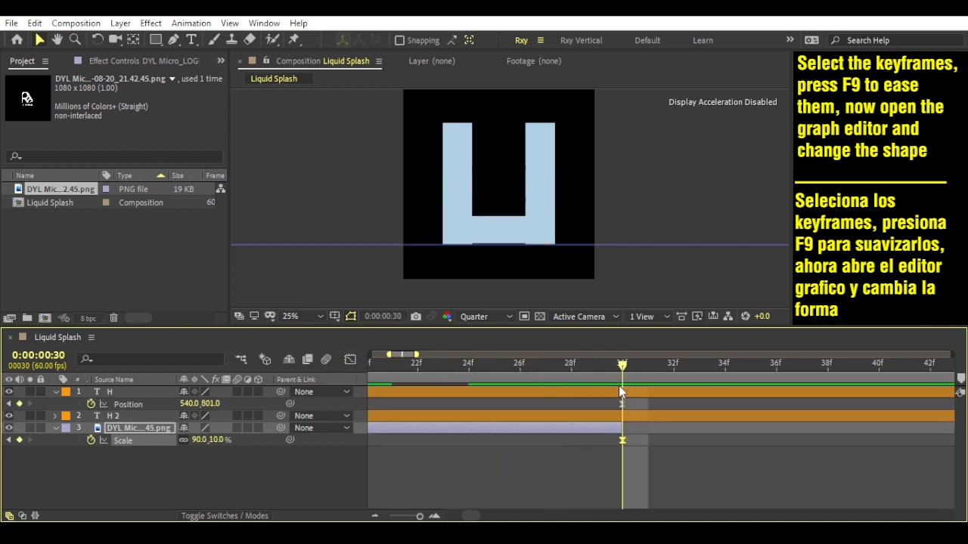
scroll(620, 388, "down", 2)
left_click(514, 469)
At frame 30, draw a closed, wavy-bottomed puddle shape with the Pen tool across the guide at the H's base.
left_click_drag(464, 366, 566, 384)
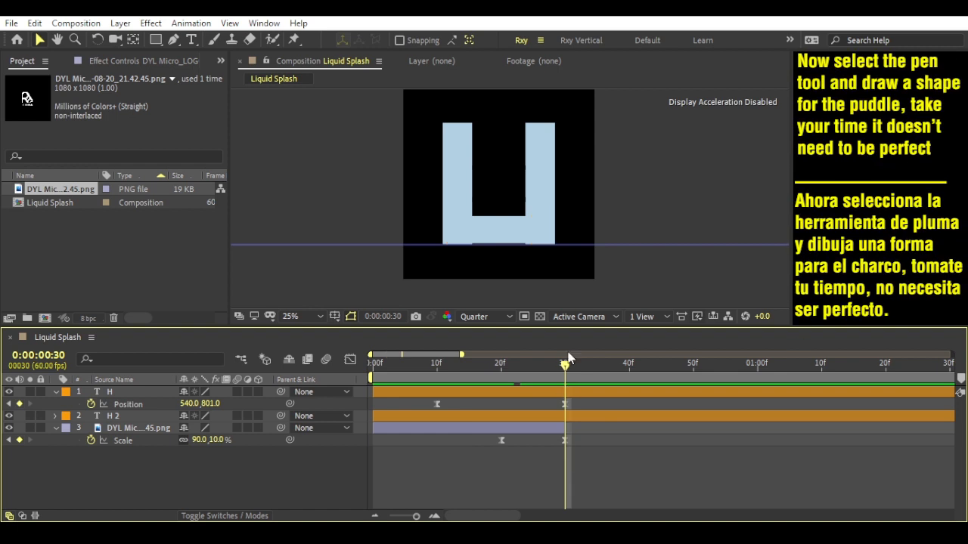
scroll(446, 247, "up", 1)
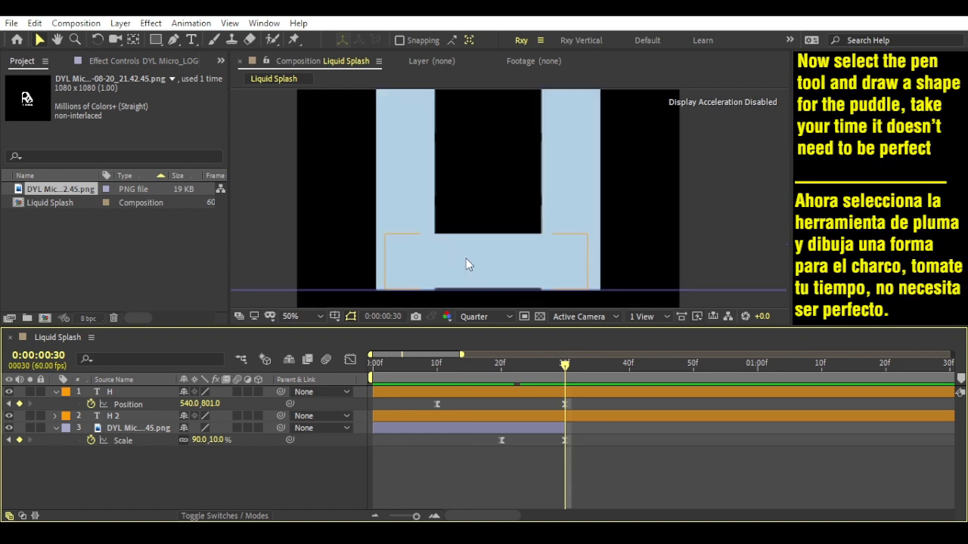
left_click_drag(467, 267, 504, 188)
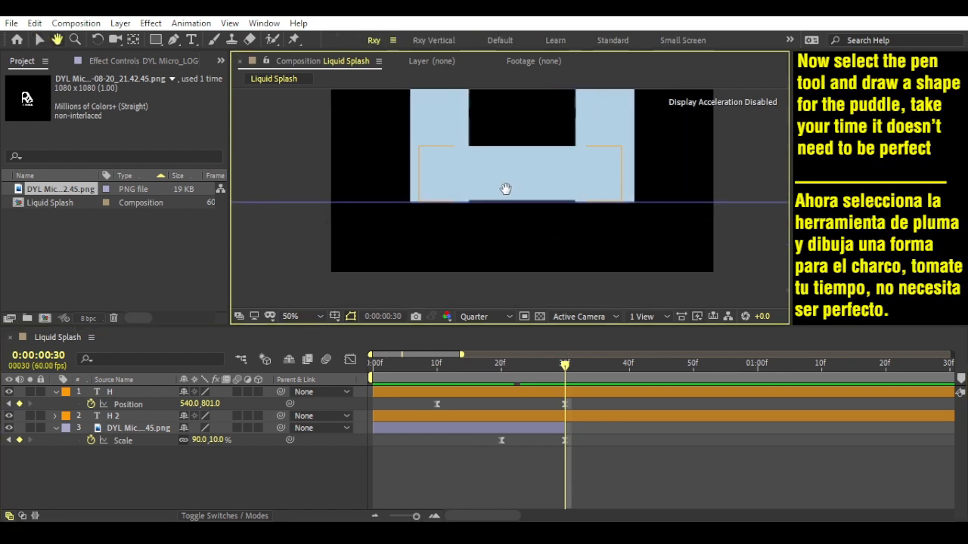
left_click(172, 43)
left_click_drag(433, 191, 418, 202)
left_click_drag(421, 226, 474, 218)
mouse_move(492, 229)
left_mouse_down()
mouse_move(521, 234)
mouse_move(555, 217)
left_mouse_up()
left_click_drag(587, 231, 617, 227)
left_click_drag(605, 188, 588, 181)
left_click(434, 192)
left_click(605, 189)
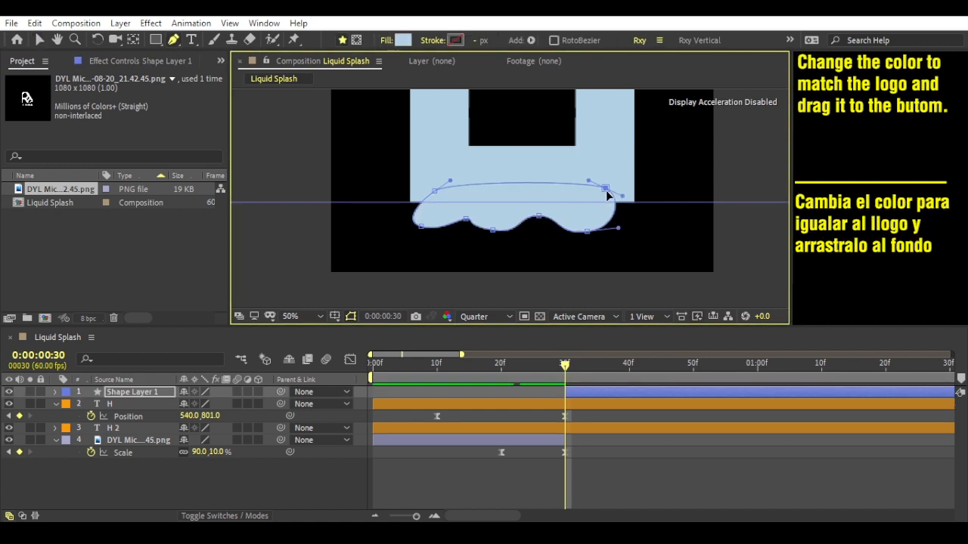
Fill the puddle shape with white (FFFFFF) and move its layer to the bottom of the layer stack.
key("v")
left_click(517, 40)
type("FFFFFF")
left_click(644, 323)
left_click_drag(132, 391, 146, 451)
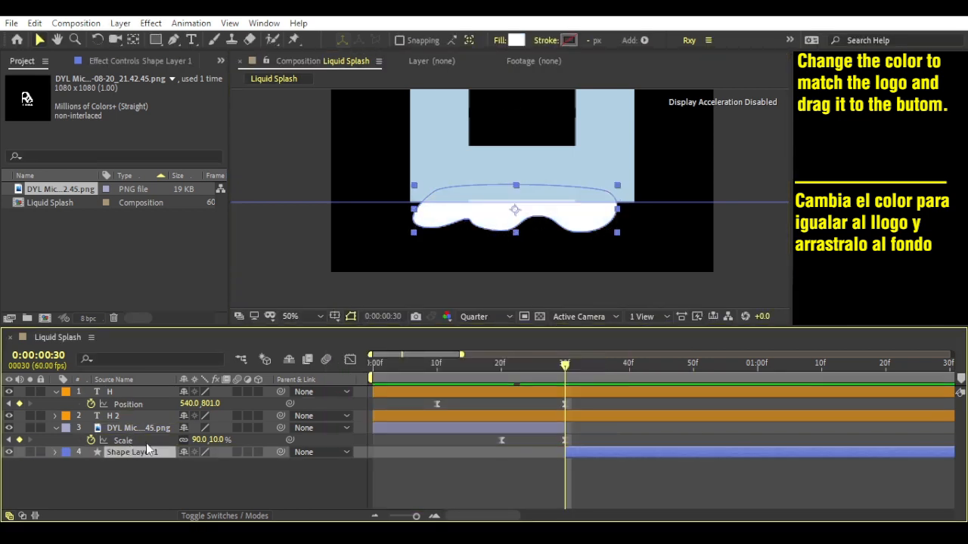
left_click(471, 469)
left_click(570, 454)
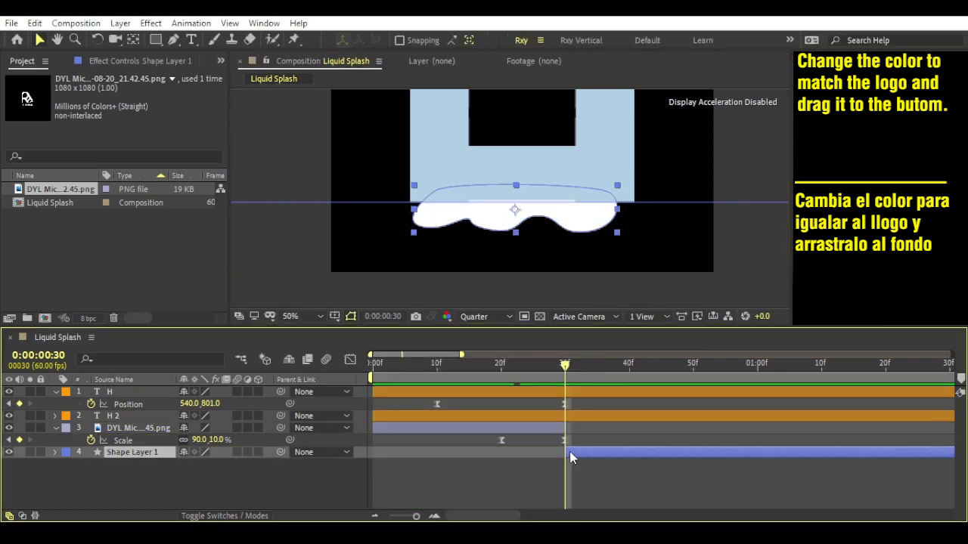
Expand the puddle layer's shape contents and keyframe its path at frame 30.
left_click(55, 451)
left_click(68, 465)
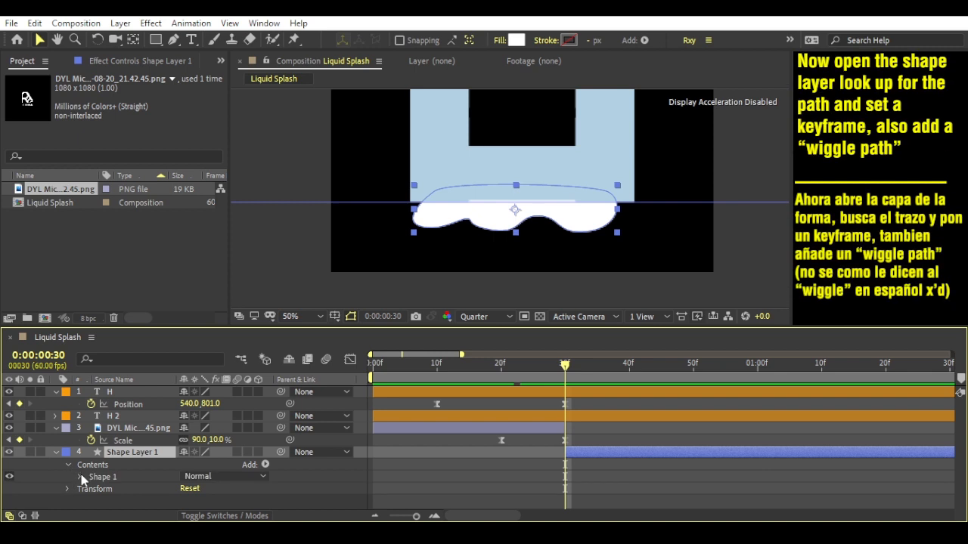
left_click(80, 476)
left_click(93, 467)
left_click(115, 480)
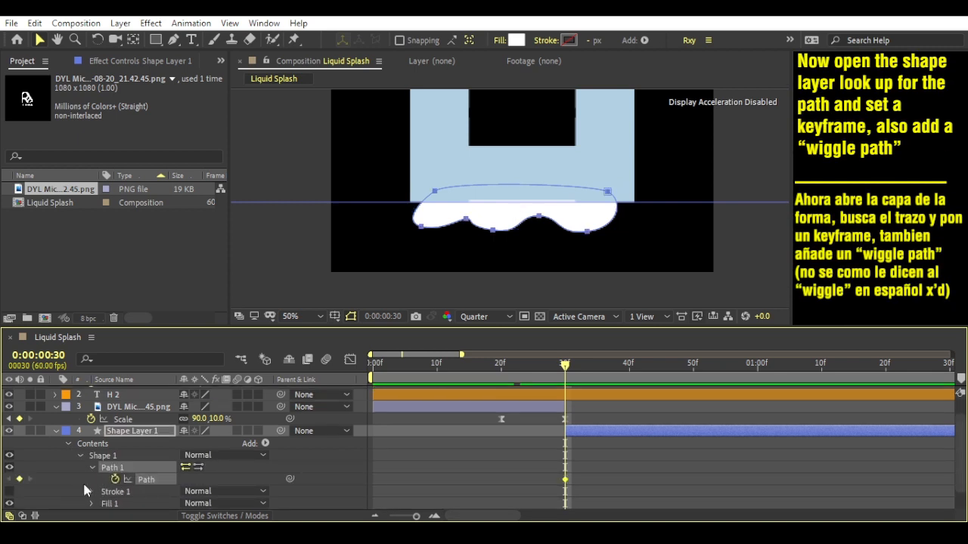
Add a Wiggle Paths modifier to the puddle shape.
scroll(82, 481, "down", 1)
left_click(265, 420)
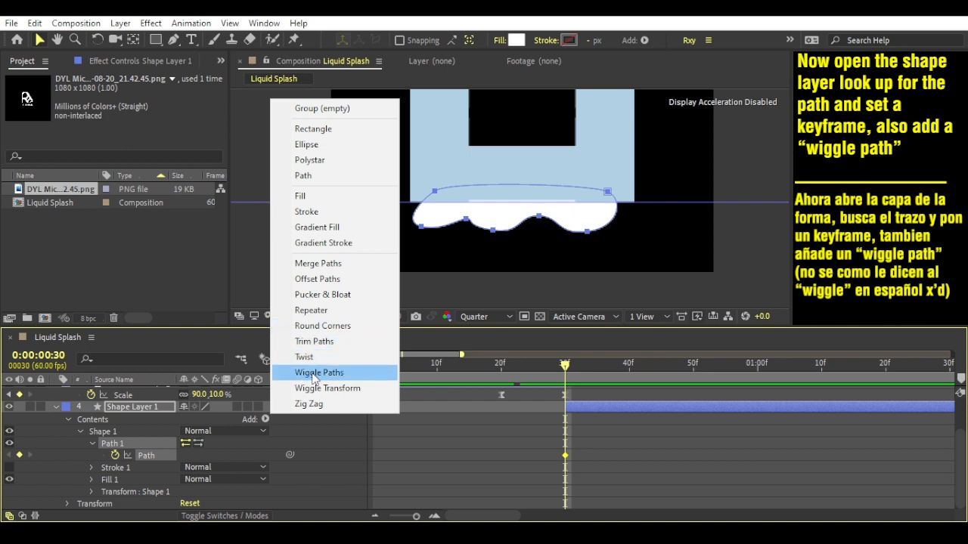
left_click(350, 378)
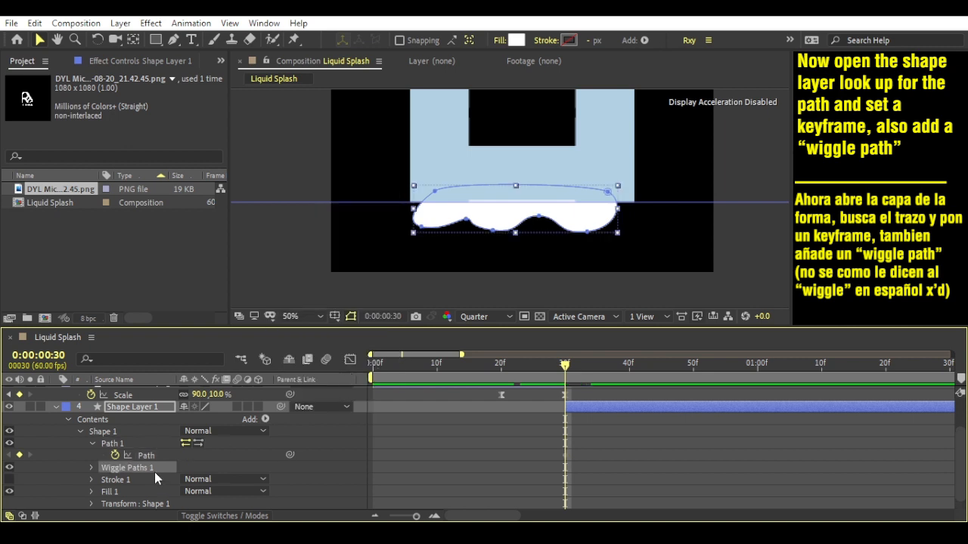
Open the Wiggle Paths settings, widen the layer name column and set Wiggles/Second to 0.
scroll(112, 444, "down", 1)
left_click(93, 455)
scroll(93, 455, "down", 4)
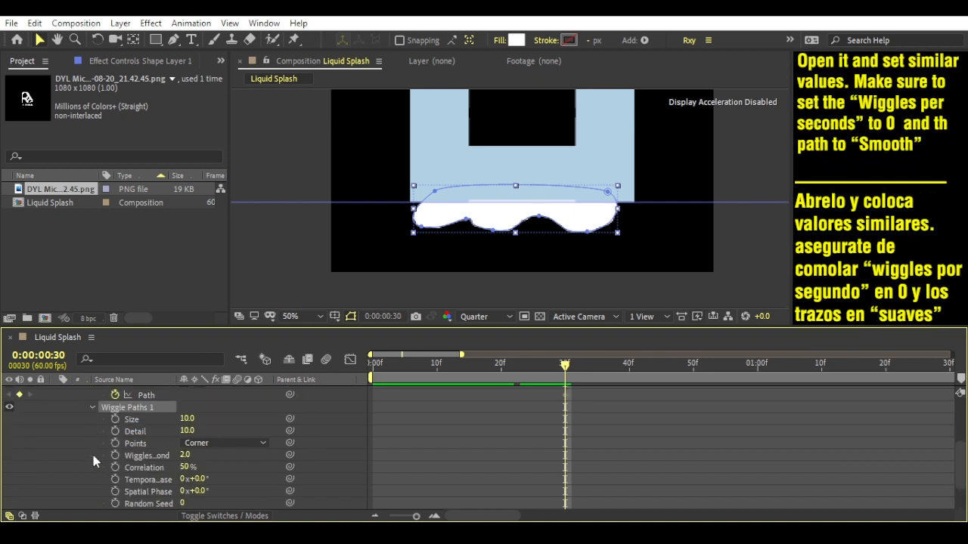
left_click(185, 455)
left_click(112, 441)
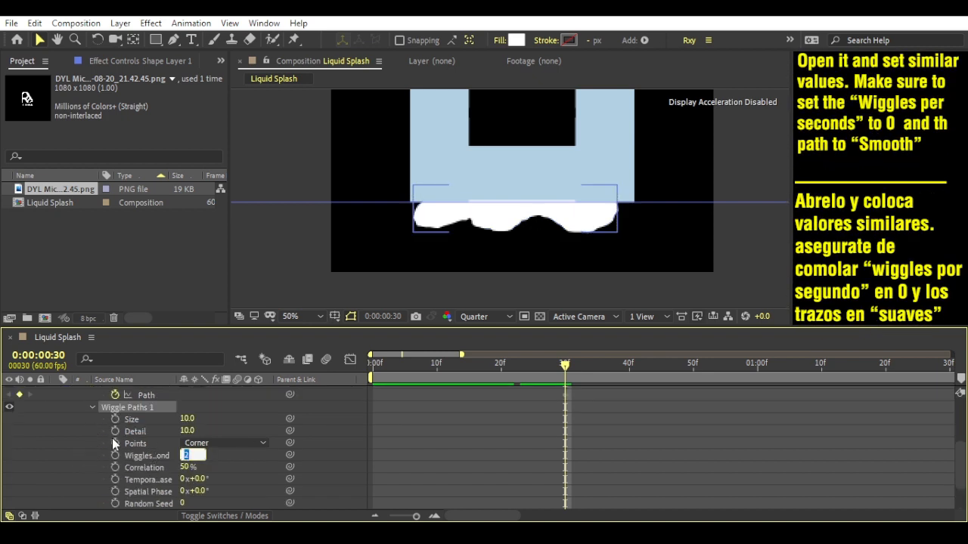
mouse_move(177, 379)
left_mouse_down()
mouse_move(203, 379)
mouse_move(192, 379)
left_mouse_up()
left_click(197, 455)
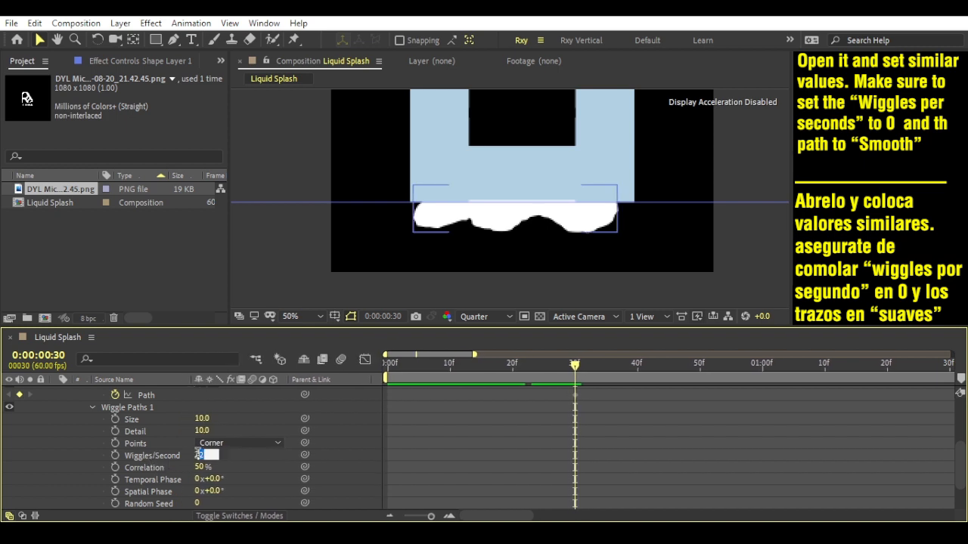
type("0")
key("Return")
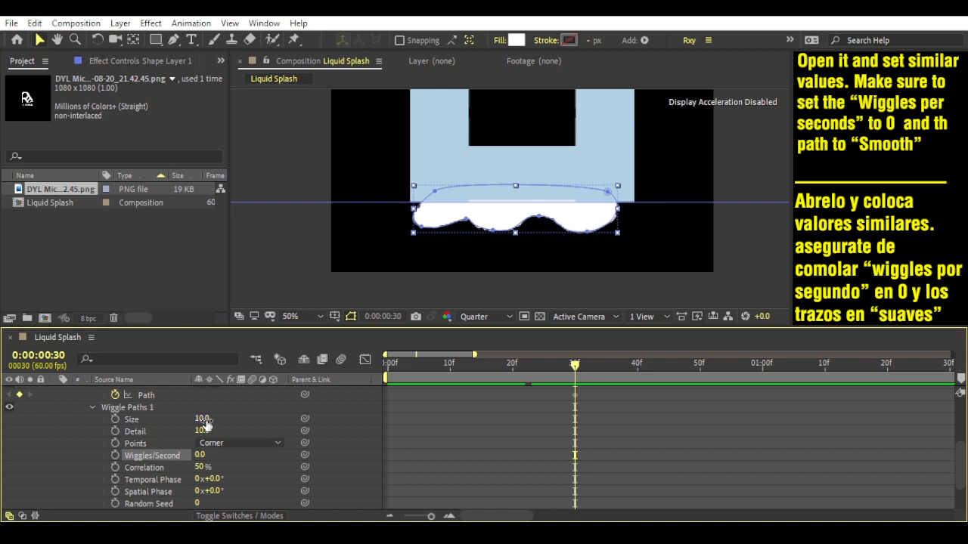
Set the puddle's Wiggle Paths modifier to Smooth points, Detail 2 and Size 56, and collapse its settings.
left_click_drag(202, 419, 217, 421)
left_click(219, 444)
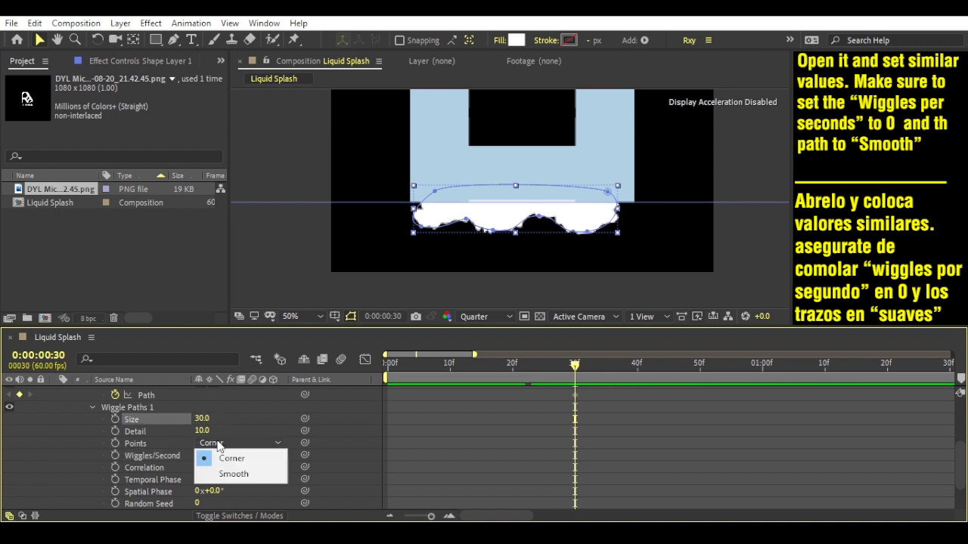
left_click(225, 474)
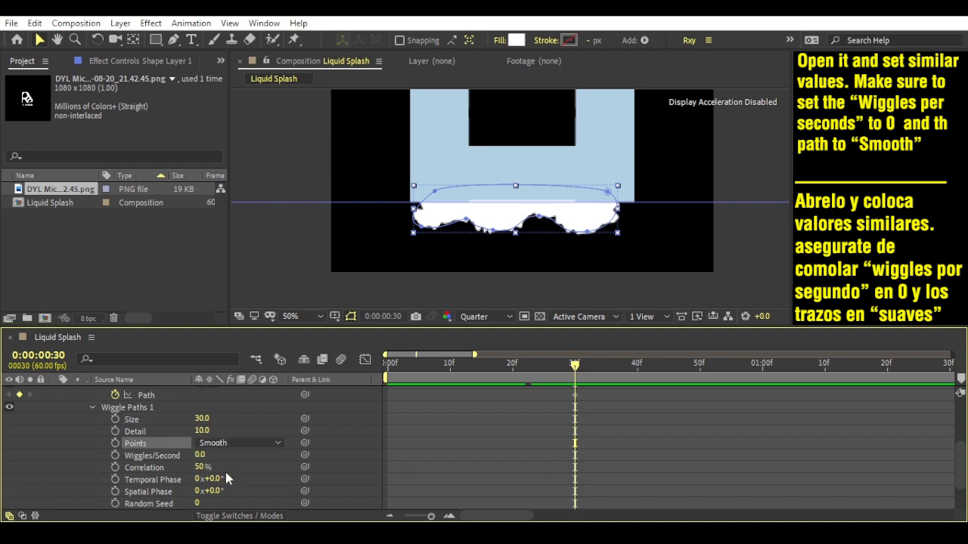
left_click_drag(201, 431, 198, 431)
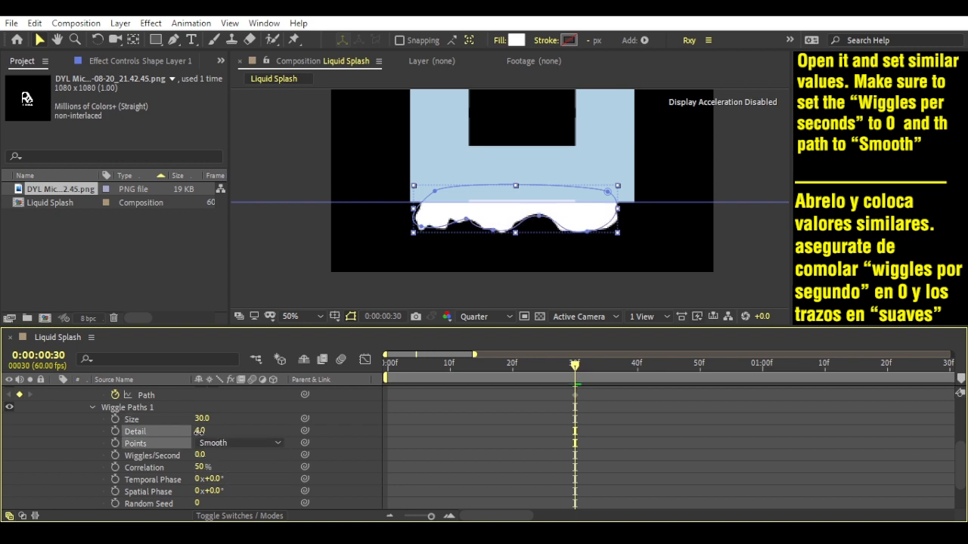
left_click(199, 430)
type("2")
key("Return")
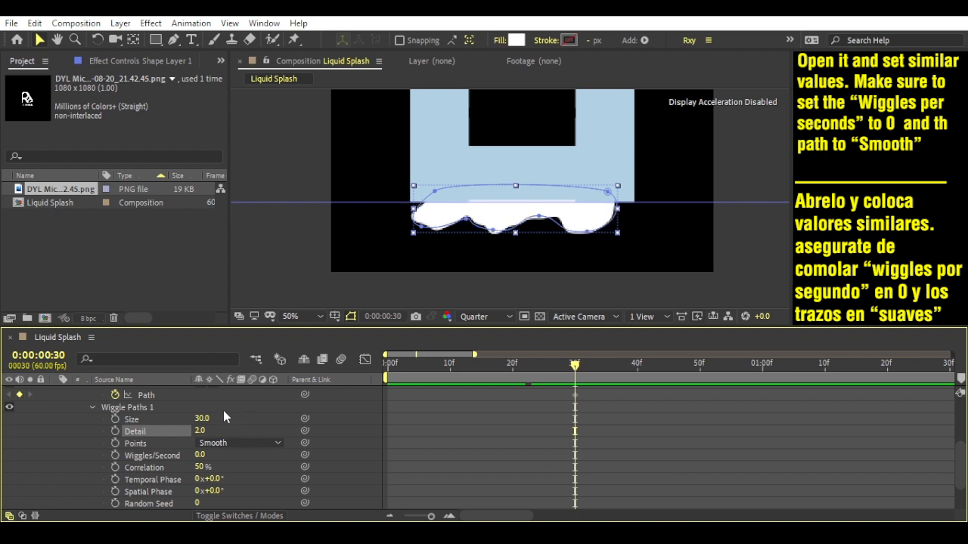
left_click_drag(199, 421, 223, 423)
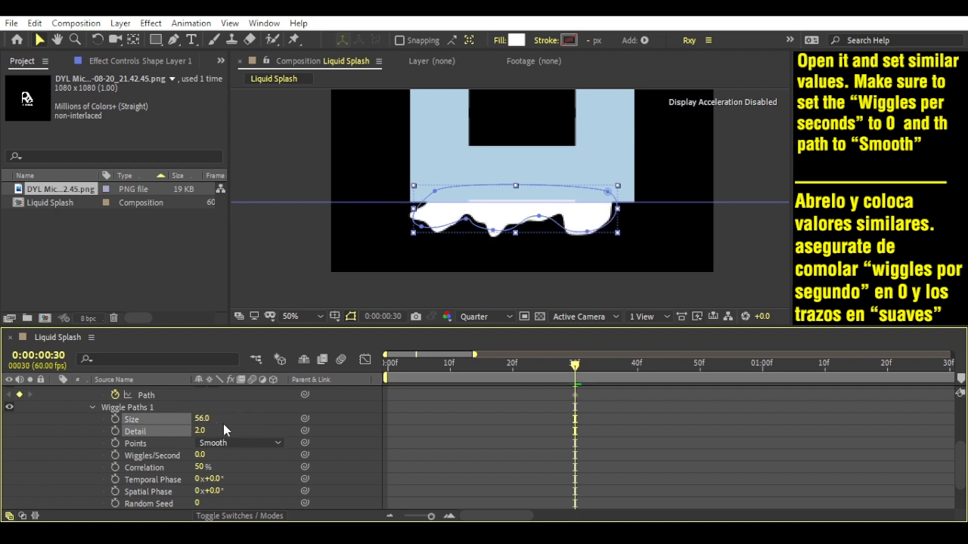
left_click(92, 408)
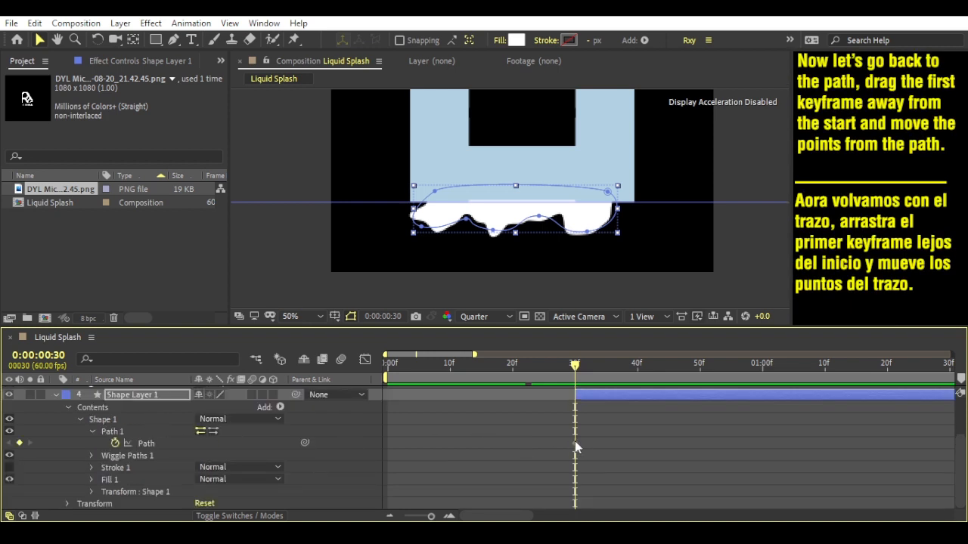
Delay the puddle's path keyframe to frame 41 and flatten the path into a thin sliver along the baseline at frame 30.
left_click_drag(575, 444, 643, 452)
left_click_drag(538, 216, 544, 202)
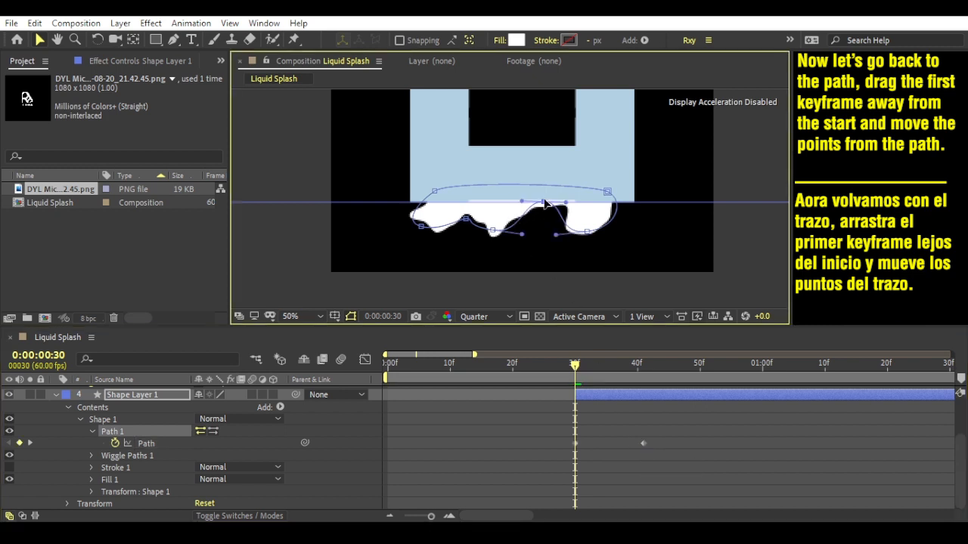
left_click_drag(587, 232, 595, 203)
left_click_drag(493, 231, 468, 203)
left_click_drag(421, 226, 458, 194)
left_click_drag(608, 192, 538, 202)
Ease the puddle's path keyframe at frame 41 and stretch its incoming speed influence to about 91% for a fast start.
left_click(579, 368)
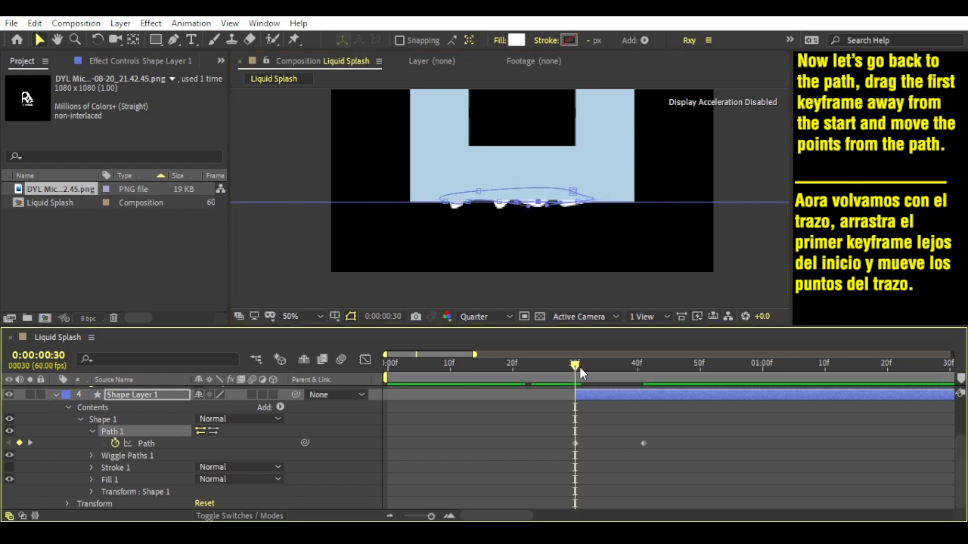
left_click_drag(581, 373, 644, 370)
left_click_drag(676, 425, 603, 459)
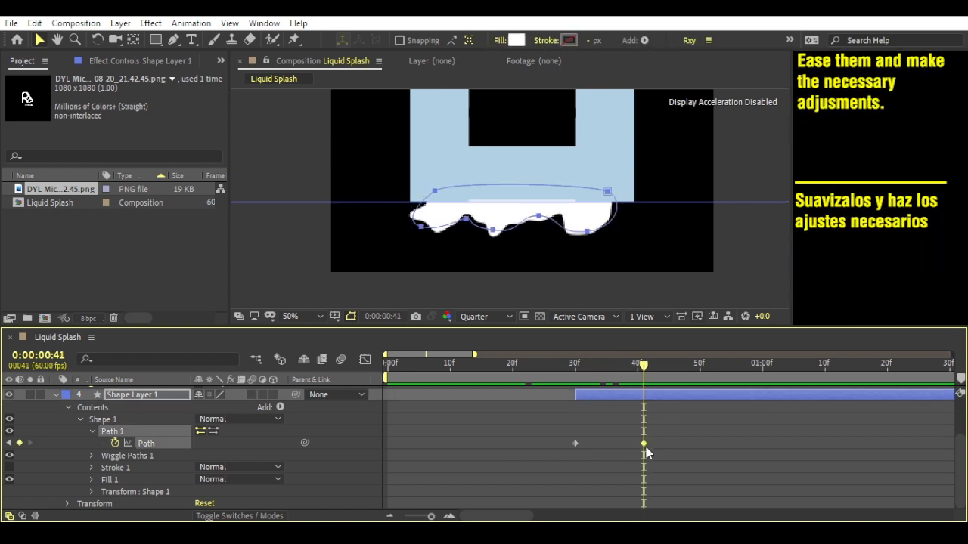
left_click(365, 360)
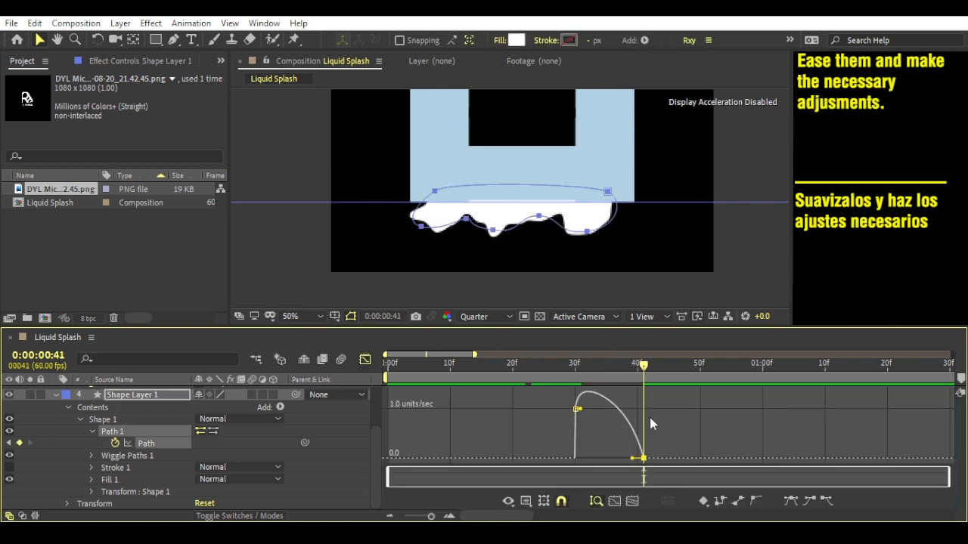
left_click_drag(640, 458, 611, 460)
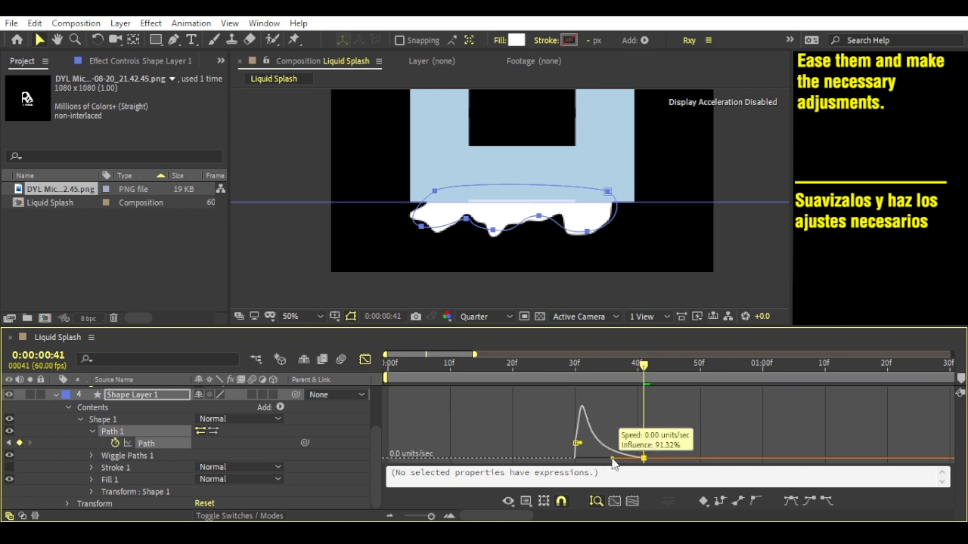
left_click(585, 453)
Delay the puddle's final path keyframe to about frame 47 and reveal the layers' keyframed properties in the timeline.
left_click_drag(578, 367, 701, 403)
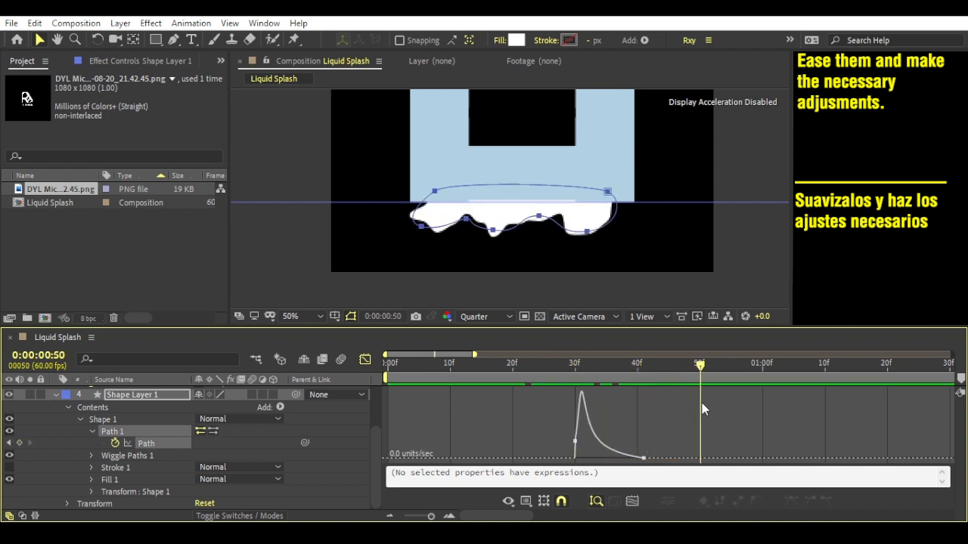
left_click_drag(643, 458, 681, 460)
left_click(365, 360)
left_click(550, 412)
left_click(584, 395)
key("u")
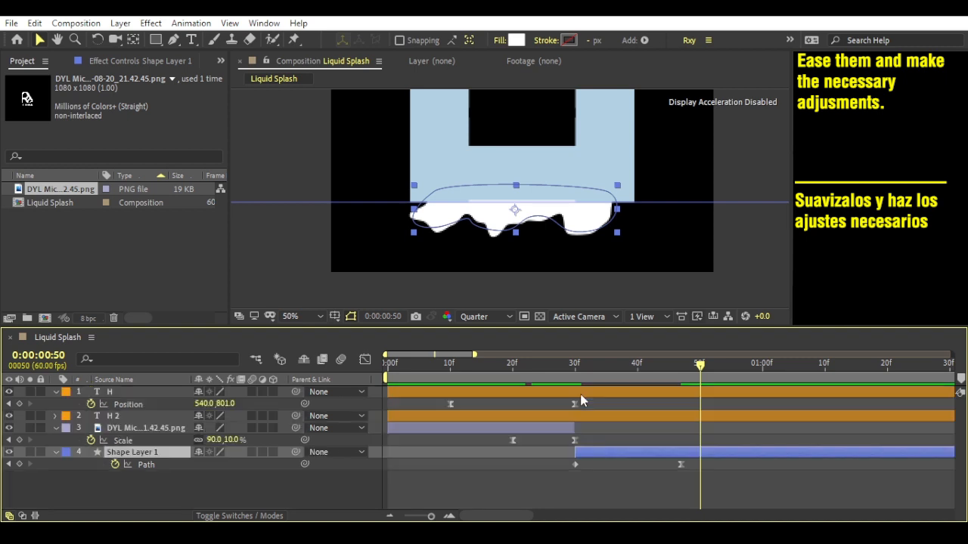
Apply the Turbulent Displace effect to the puddle layer.
key("ctrl+space")
type("tu")
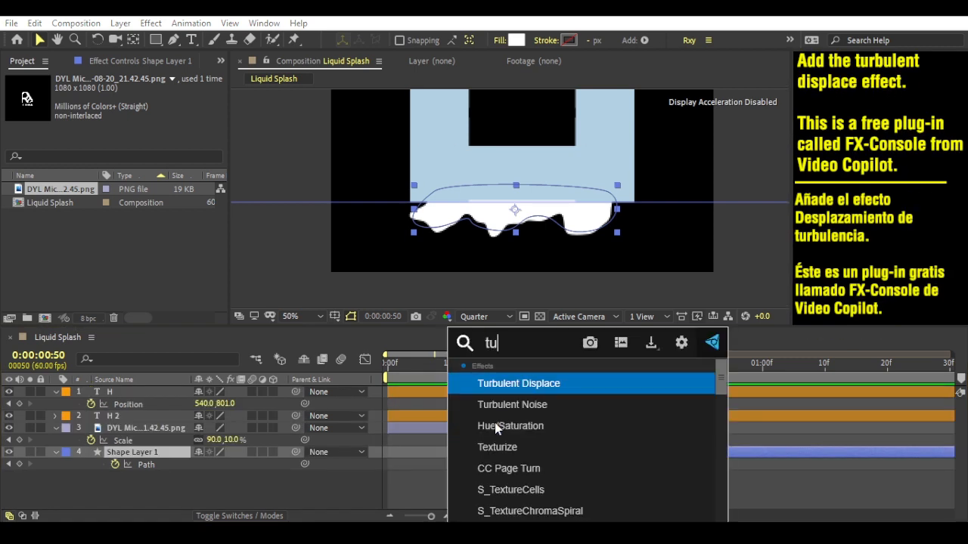
key("Return")
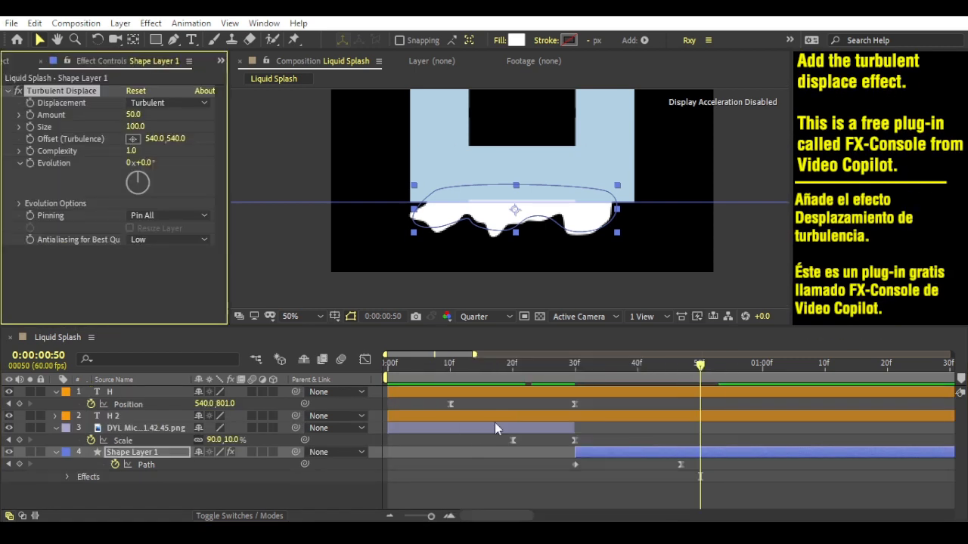
Add a second Turbulent Displace from the Distort effects, delete it, and expand the original effect's settings.
left_click(8, 91)
left_click(67, 143)
right_click(67, 143)
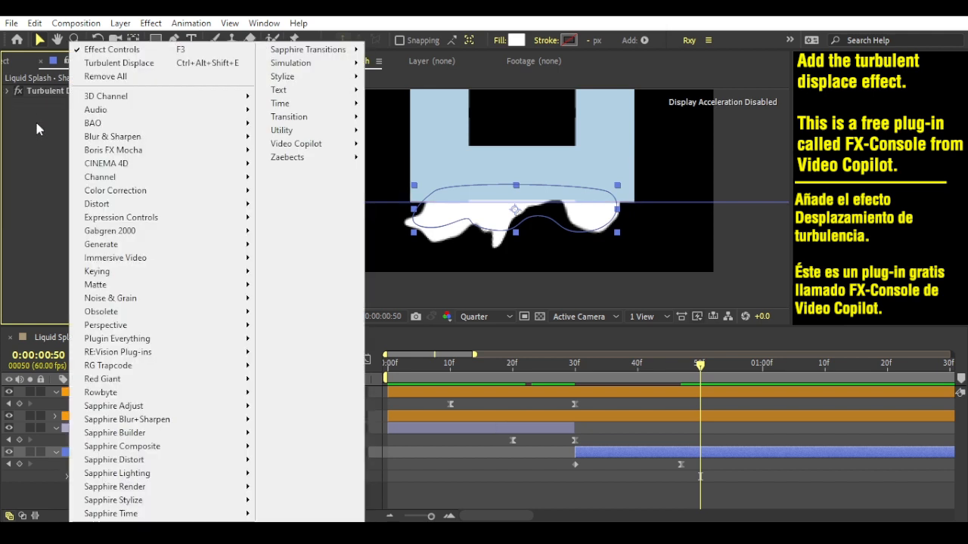
mouse_move(108, 210)
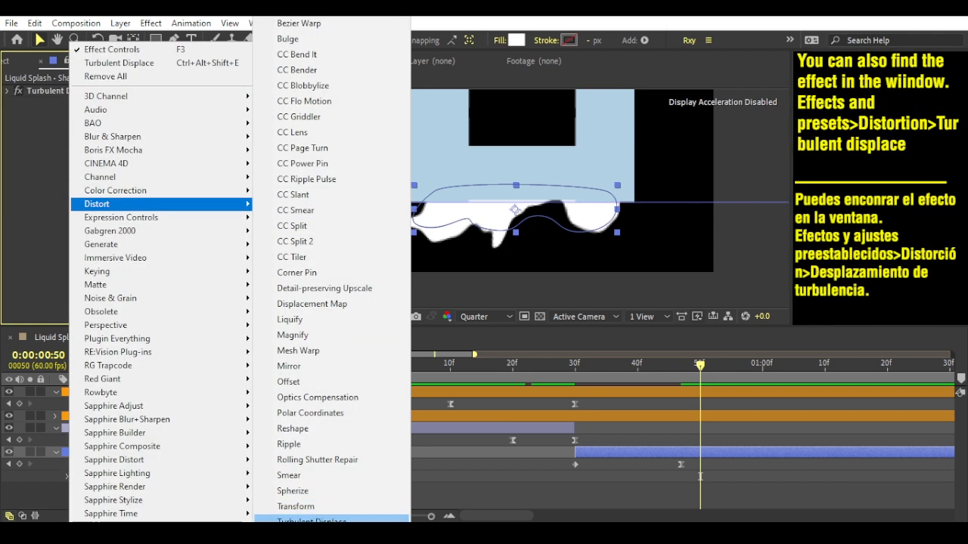
scroll(299, 484, "down", 2)
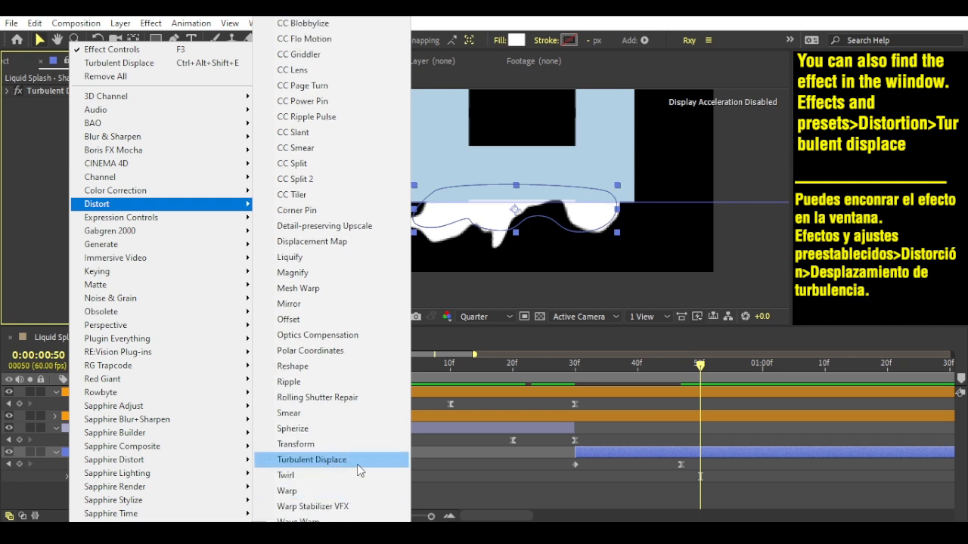
left_click(312, 460)
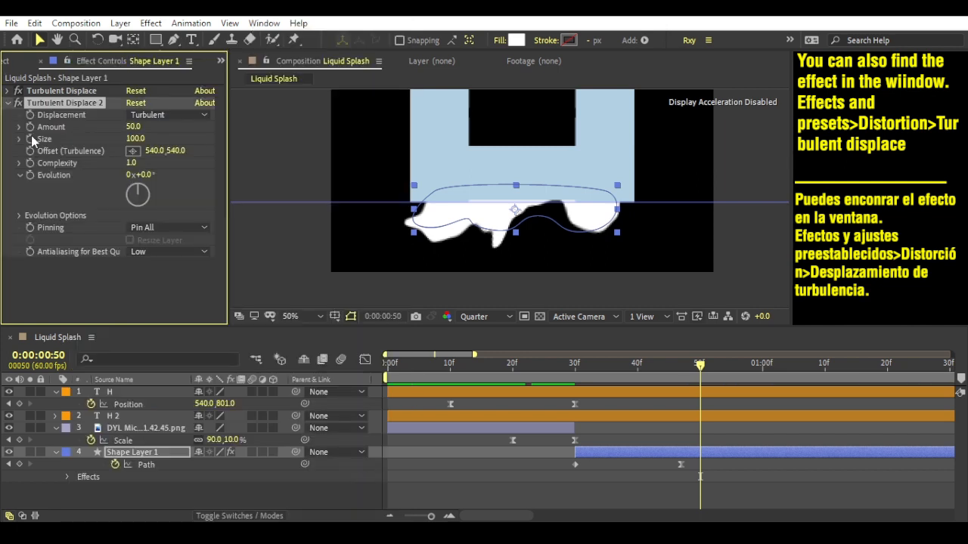
key("Delete")
left_click(55, 92)
left_click(7, 91)
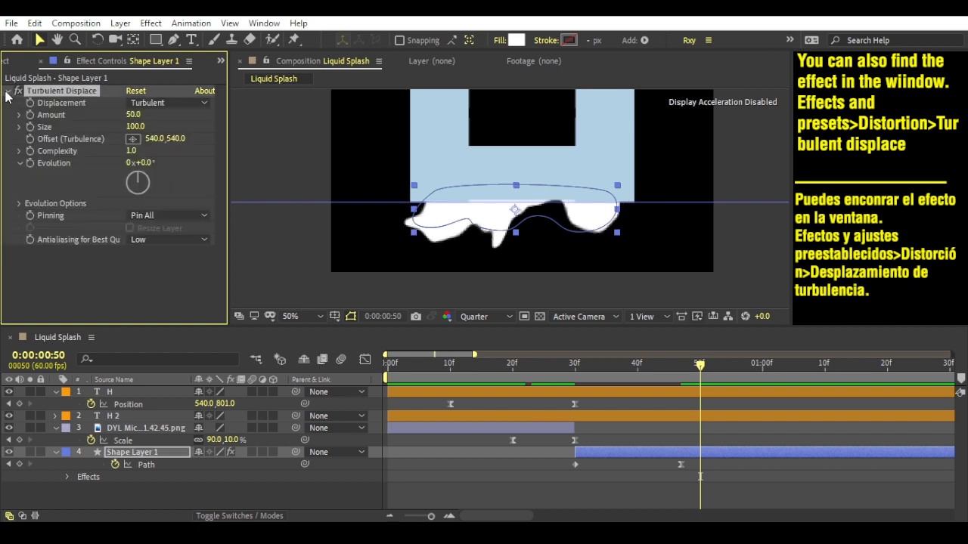
Set the Turbulent Displace effect to Size 30, Amount 116, Complexity 2 and Bulge displacement.
left_click(135, 126)
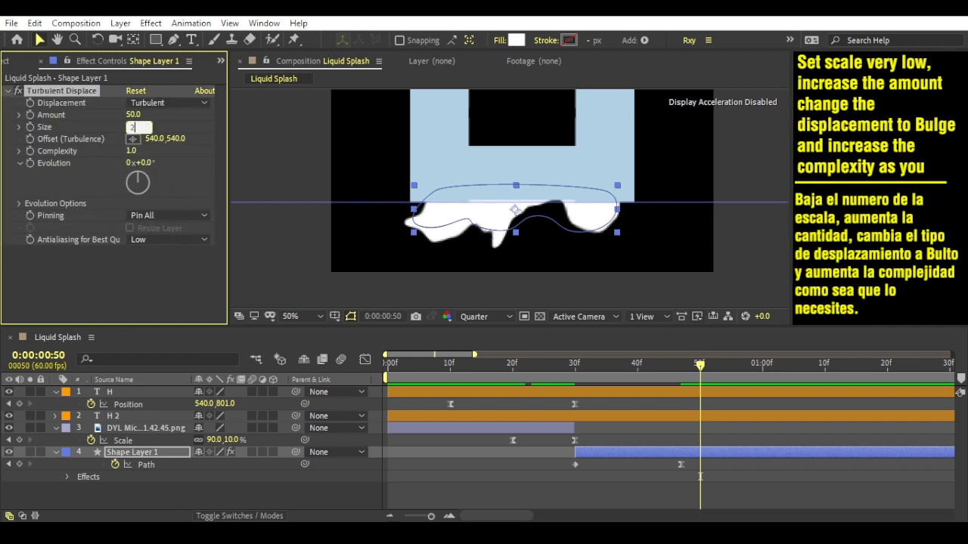
type("30")
key("Return")
left_click_drag(133, 115, 177, 115)
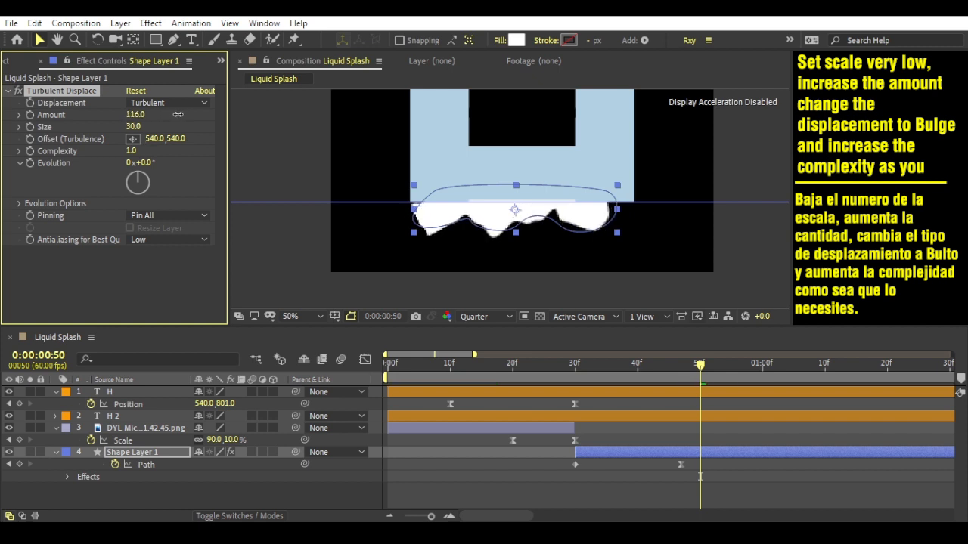
left_click(131, 151)
type("2")
left_click(167, 103)
left_click(152, 131)
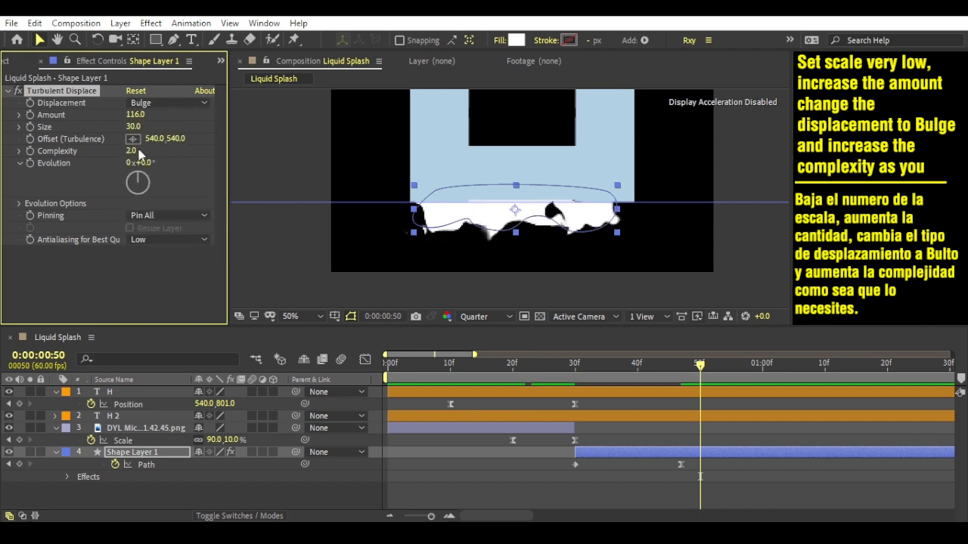
Refine the Turbulent Displace effect to Amount 130 and Size 25.
left_click(136, 116)
type("130")
key("Return")
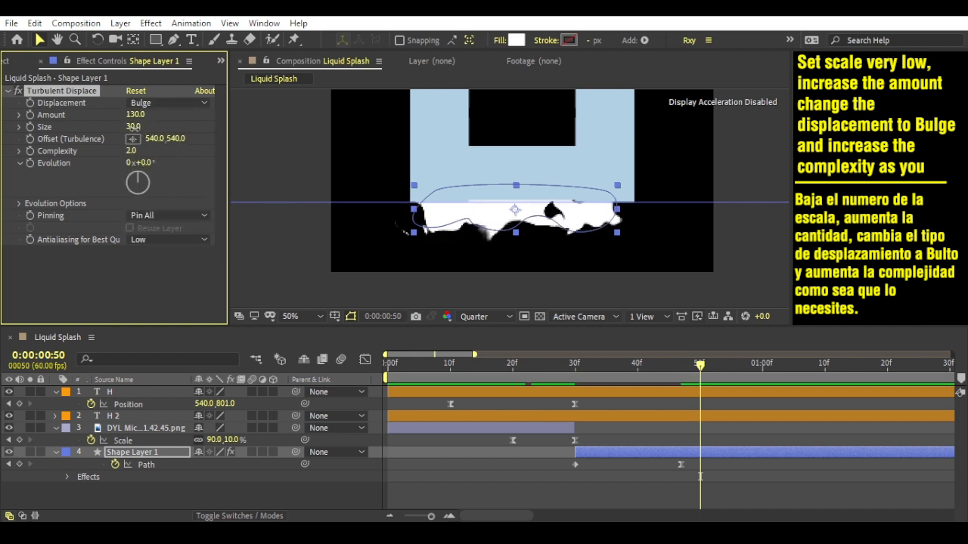
left_click_drag(134, 127, 132, 127)
left_click(133, 127)
type("25")
key("Return")
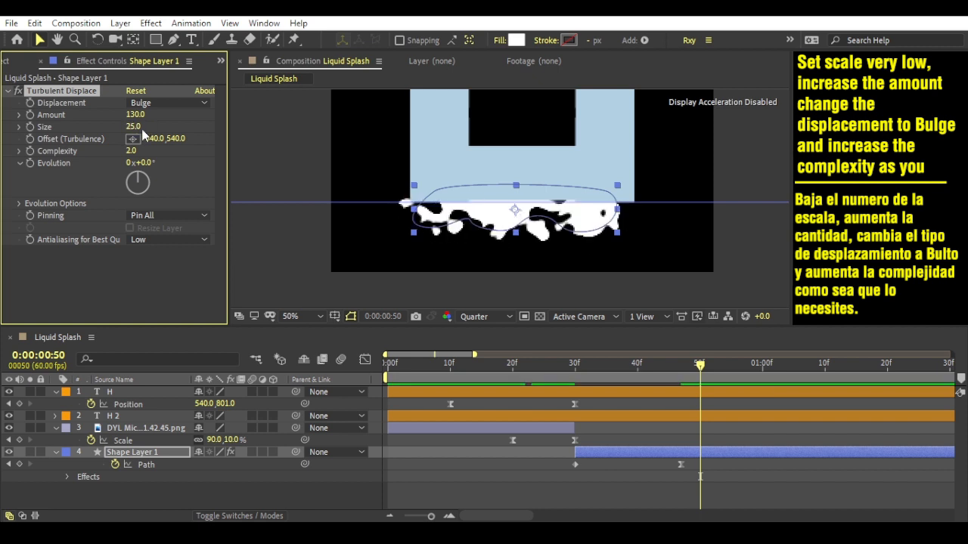
Keyframe the Turbulent Displace offset at frame 50 and reveal the puddle layer's keyframes.
left_click(30, 140)
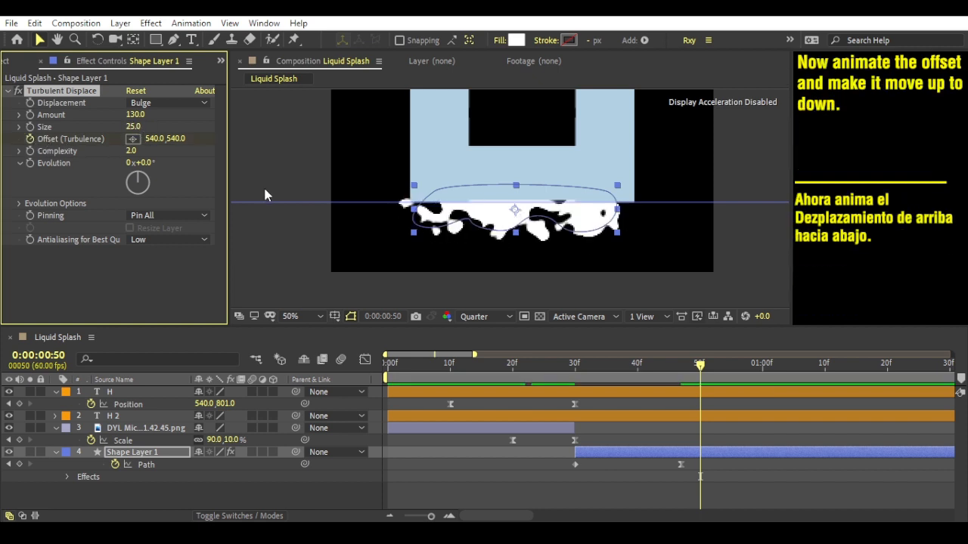
left_click(603, 450)
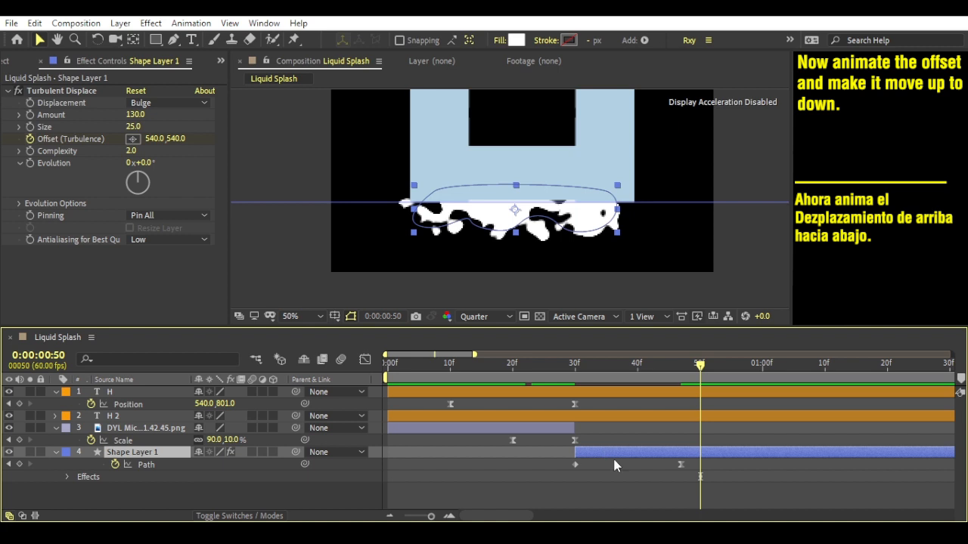
key("u")
key("u")
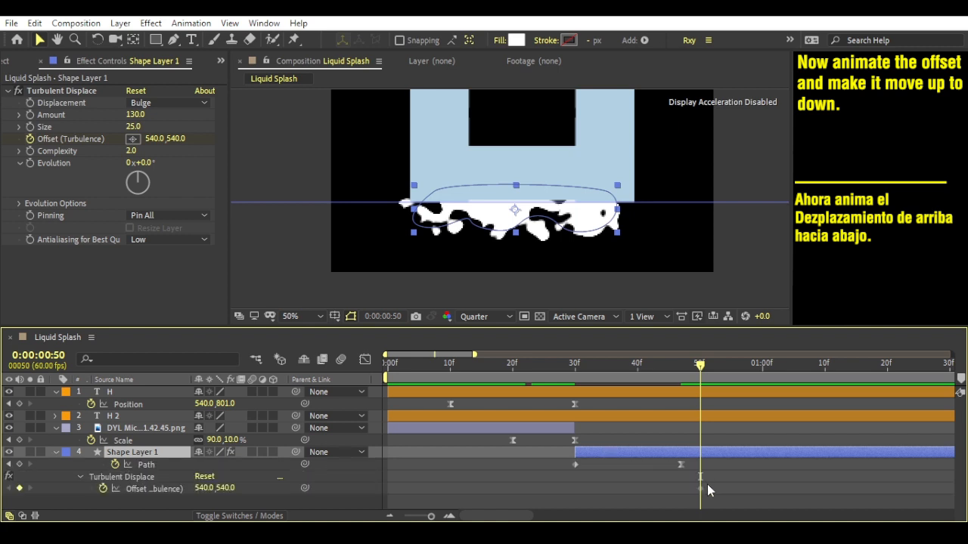
At frame 30, raise the Turbulent Displace offset point to 540, 370 so the turbulence moves from top to bottom.
left_click(575, 366)
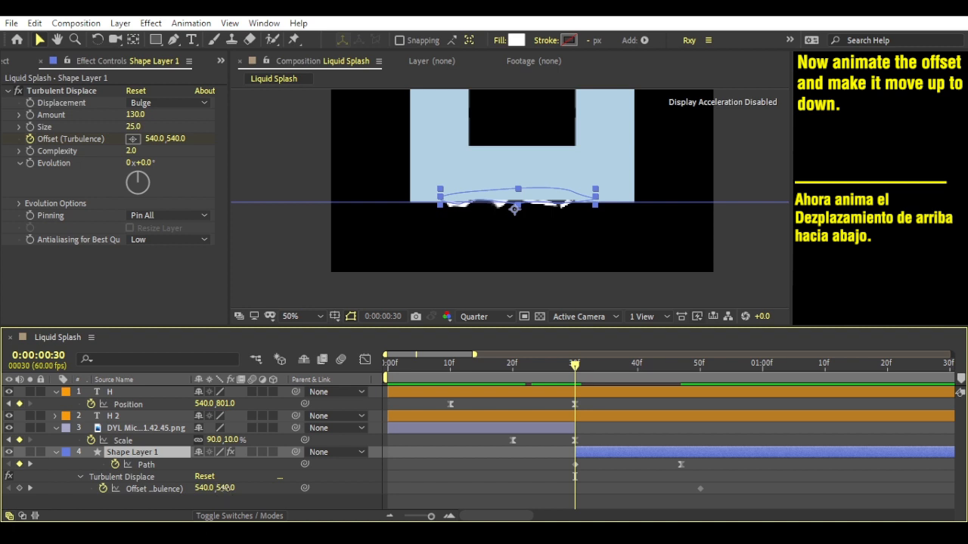
left_click_drag(227, 489, 181, 490)
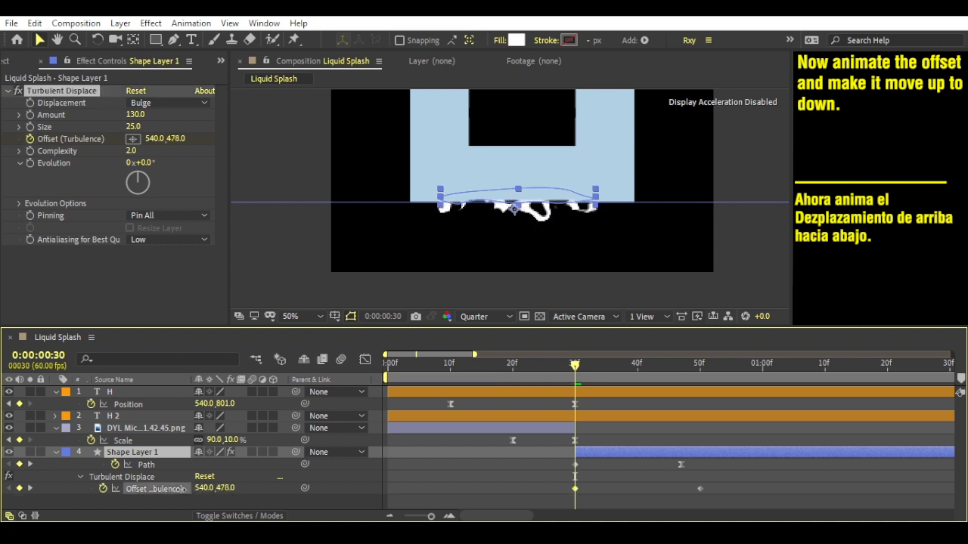
scroll(444, 268, "down", 1)
left_click_drag(473, 170, 460, 222)
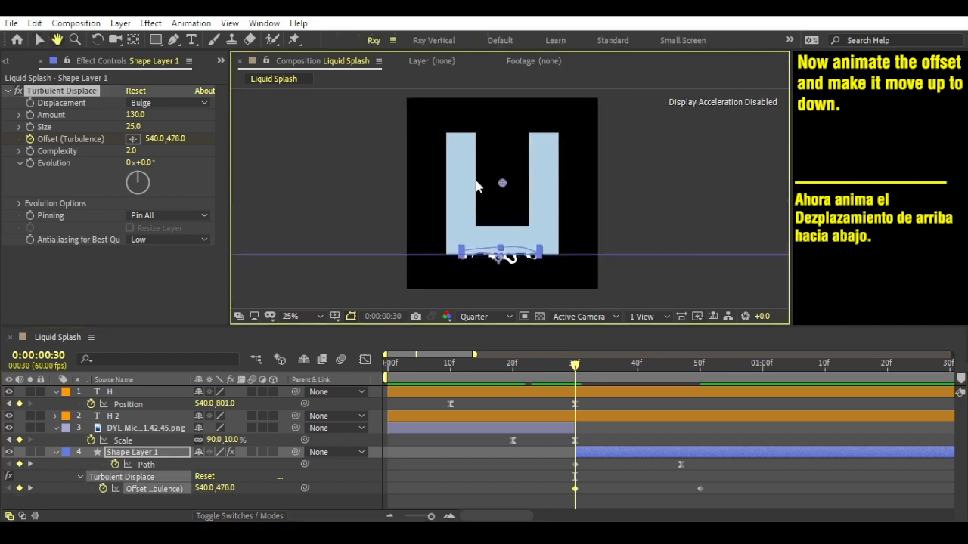
left_click(503, 186)
left_click_drag(504, 175, 504, 161)
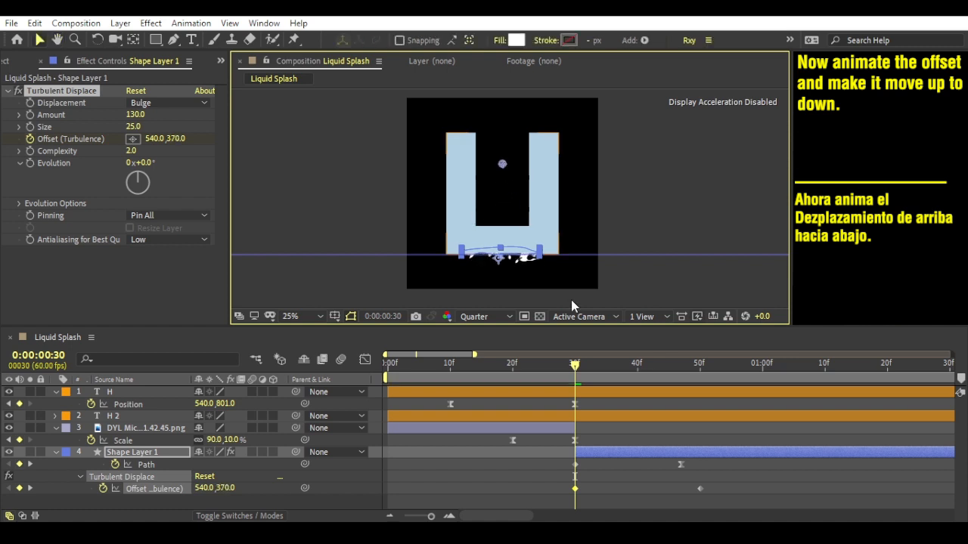
Ease the turbulence offset keyframes, shape their speed curve for a fast start and slow finish, and preview the animation.
left_click_drag(733, 479, 682, 501)
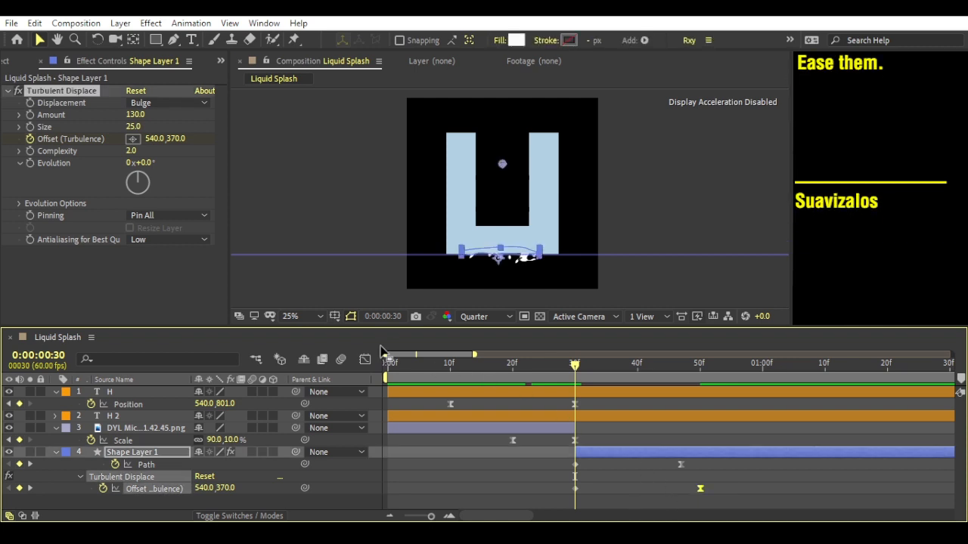
left_click_drag(679, 458, 581, 459)
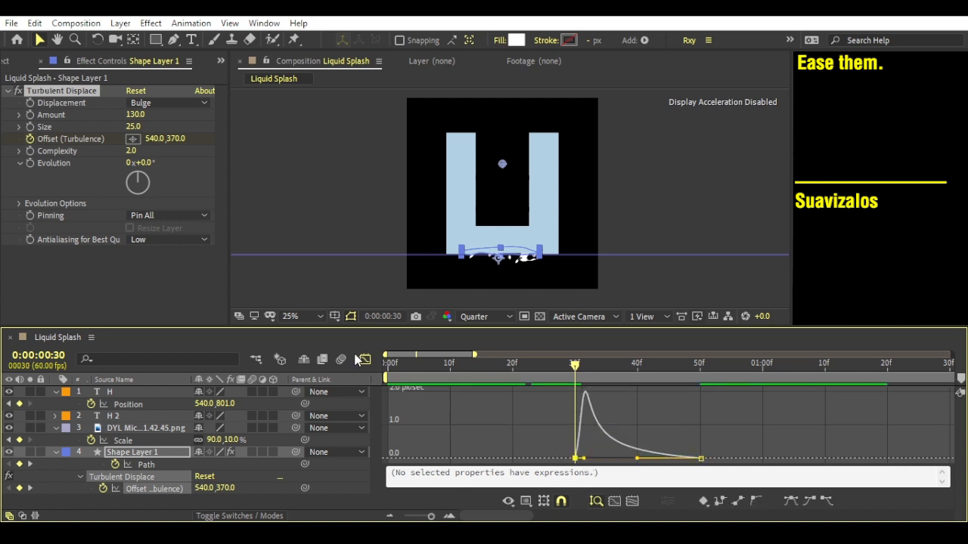
key("shift+F3")
left_click(597, 405)
key("space")
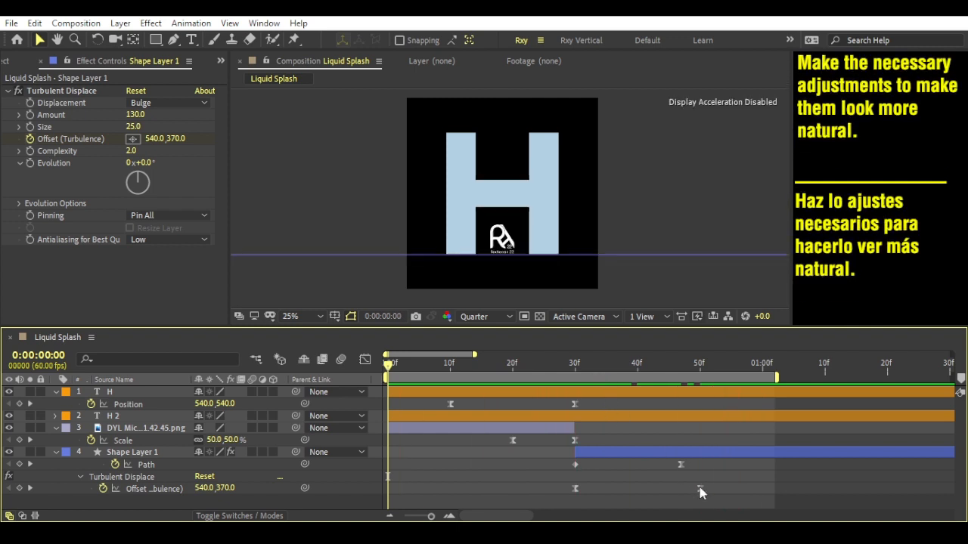
Align the last turbulence offset keyframe with the path's end keyframe near frame 47 and steepen the start of the speed curves.
left_click_drag(700, 488, 655, 490)
left_click(637, 368)
key("shift+F3")
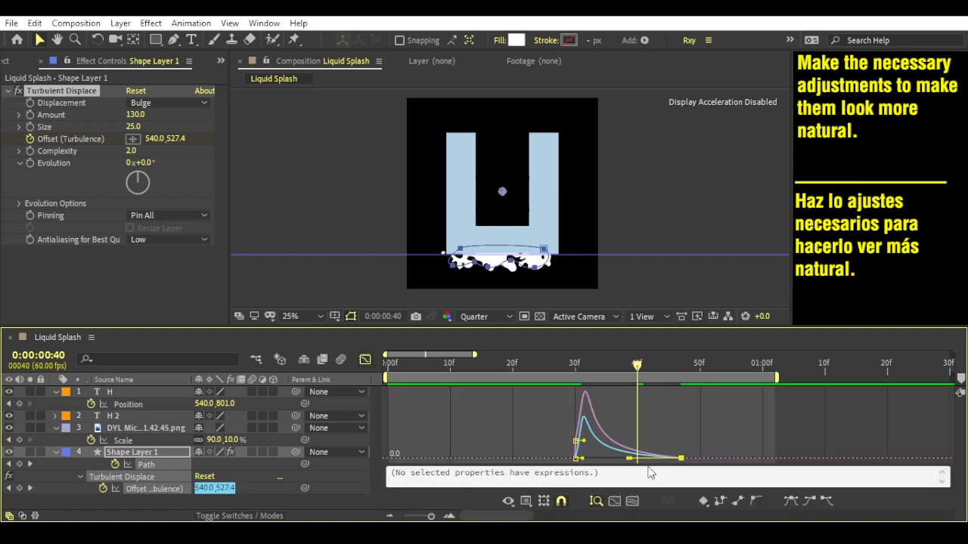
left_click_drag(629, 458, 576, 462)
key("ctrl+z")
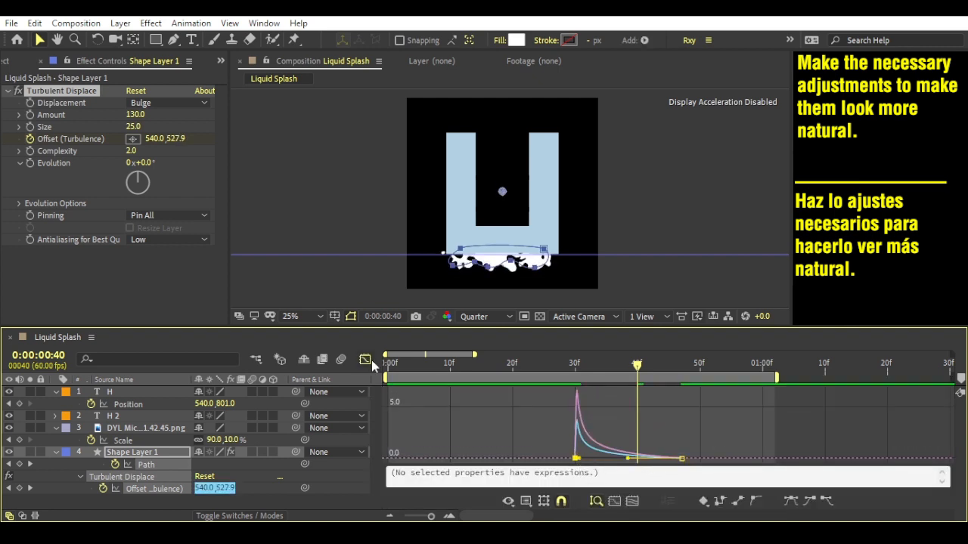
left_click(365, 360)
key("Home")
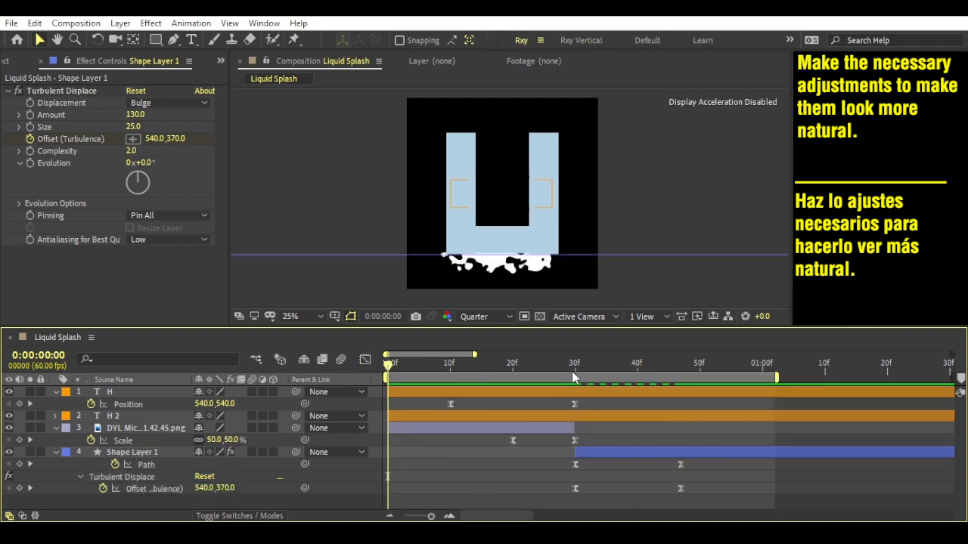
Check the puddle at frame 40 and set the Turbulent Displace Size to 20.
left_click_drag(574, 369, 637, 378)
left_click(134, 127)
type("20")
key("Return")
left_click(492, 455)
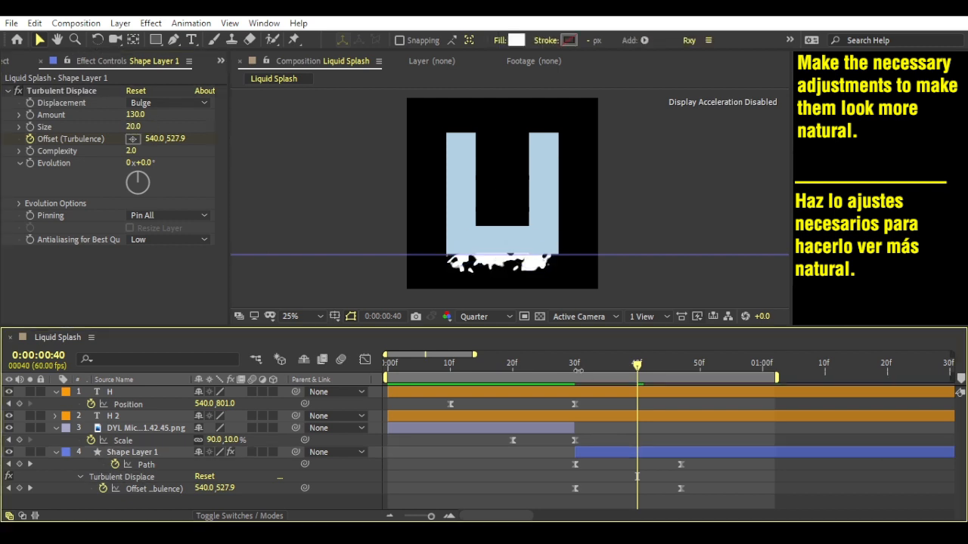
Move the path's last keyframe to frame 40 and the offset's last keyframe to about frame 33, and preview the splash.
left_click_drag(680, 488, 637, 466)
left_click(543, 363)
key("space")
key("space")
left_click(636, 364)
left_click(612, 476)
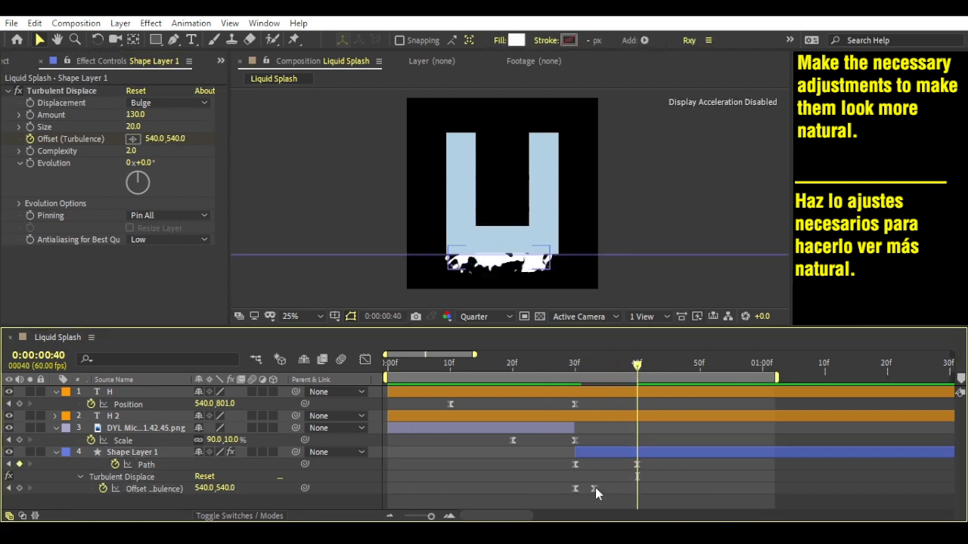
Place the last Turbulent Displace offset keyframe at frame 35 and preview the splash timing.
left_click_drag(594, 489, 606, 490)
left_click(594, 475)
left_click(513, 364)
key("space")
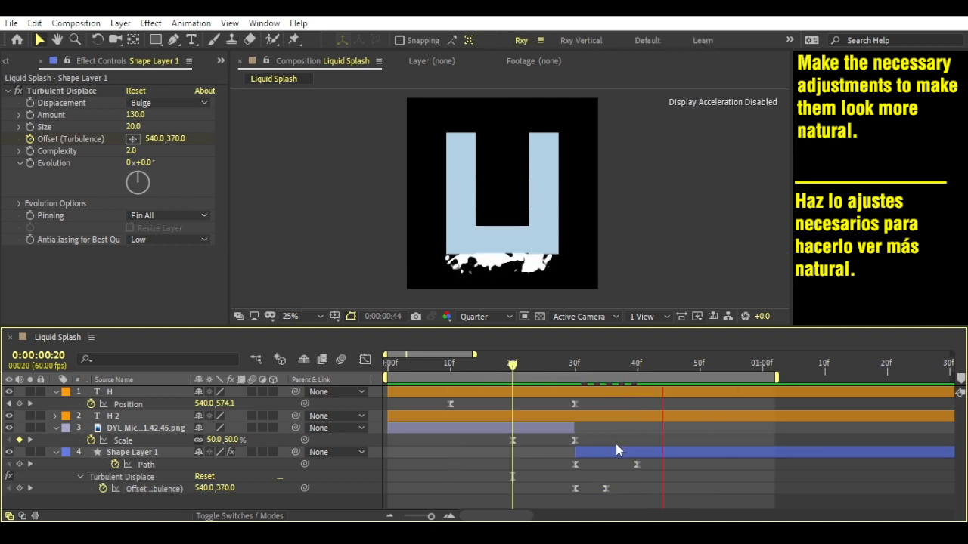
key("space")
Go to frame 30 and collapse the revealed keyframe properties of all four layers.
left_click_drag(513, 366, 575, 367)
left_click(558, 392)
left_click(539, 430, "shift")
left_click(585, 452, "shift")
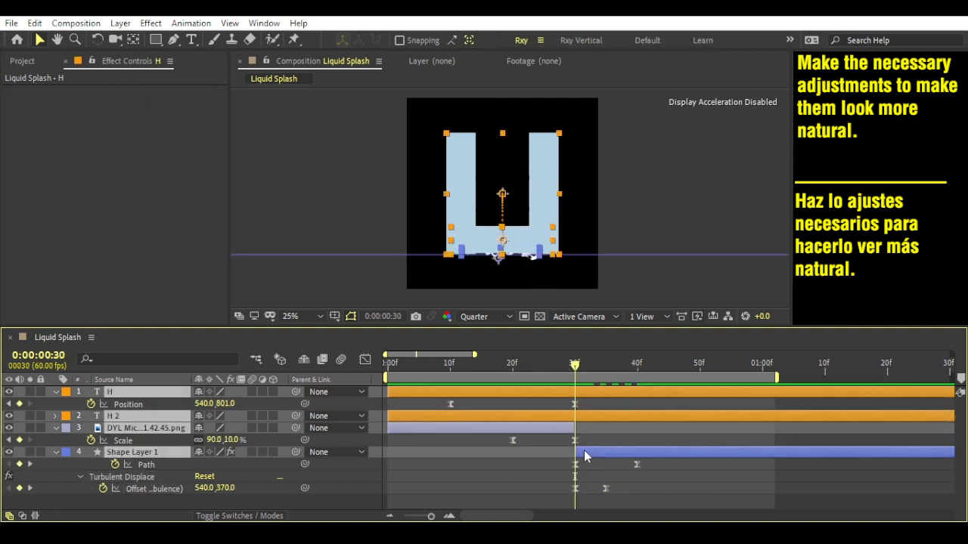
key("u")
left_click(546, 447)
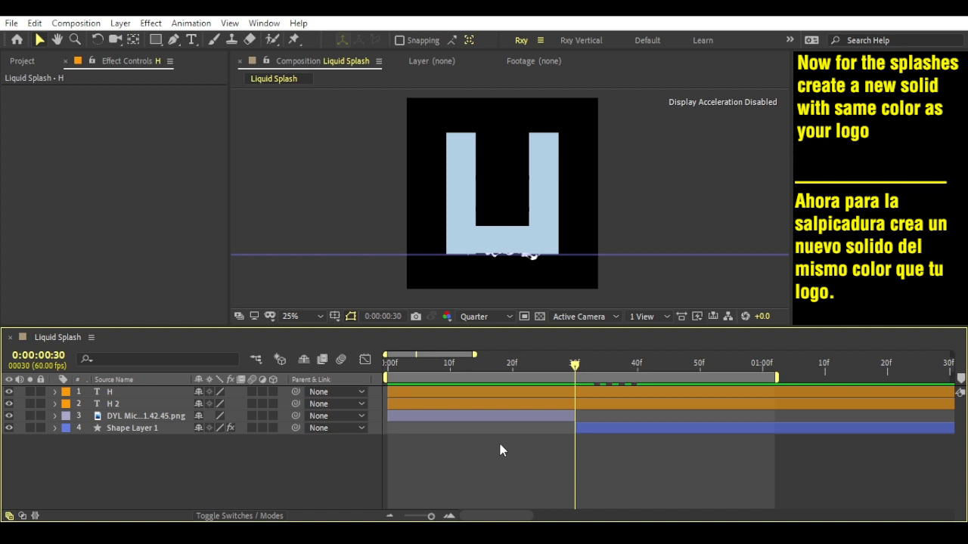
Create a new solid in white (FFFFFF) as the top layer for the splashes.
right_click(461, 449)
mouse_move(594, 302)
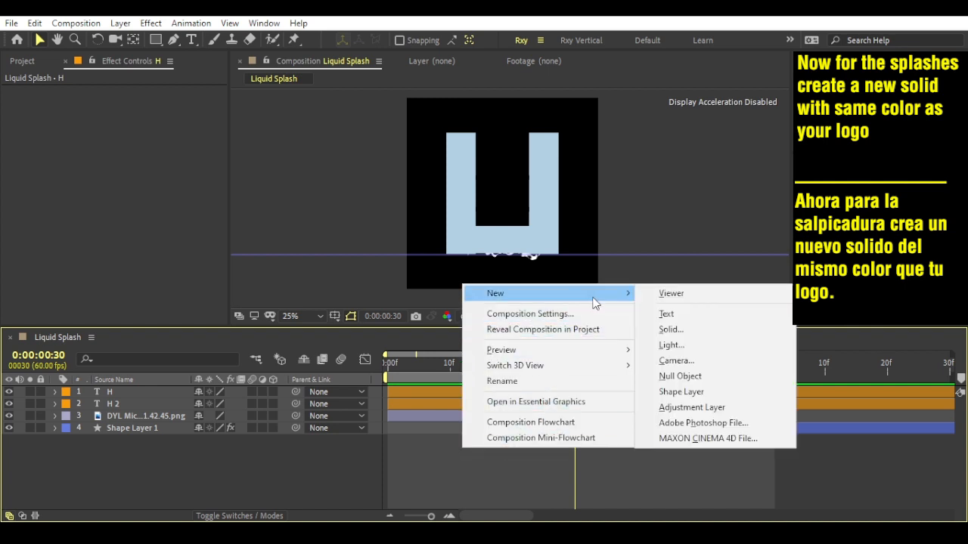
left_click(691, 331)
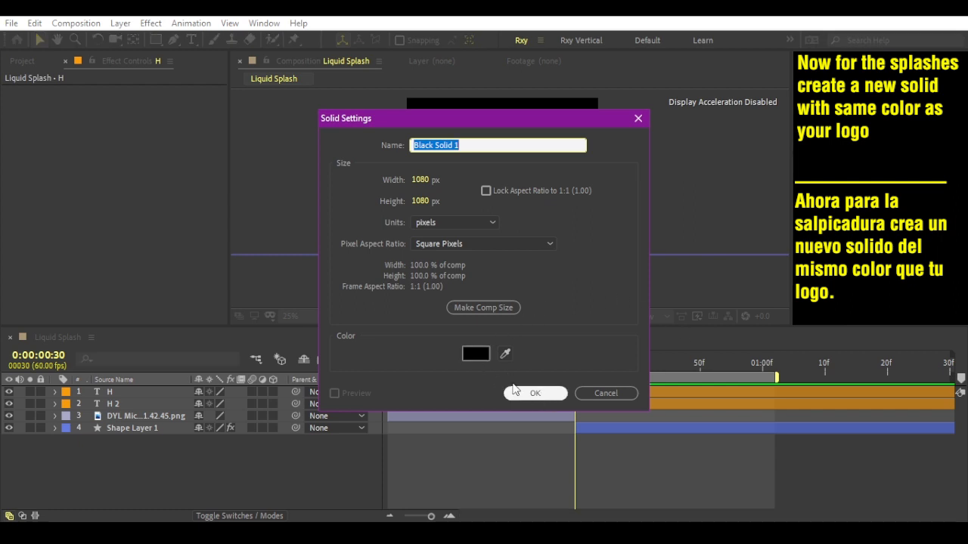
left_click(472, 355)
type("ffffff")
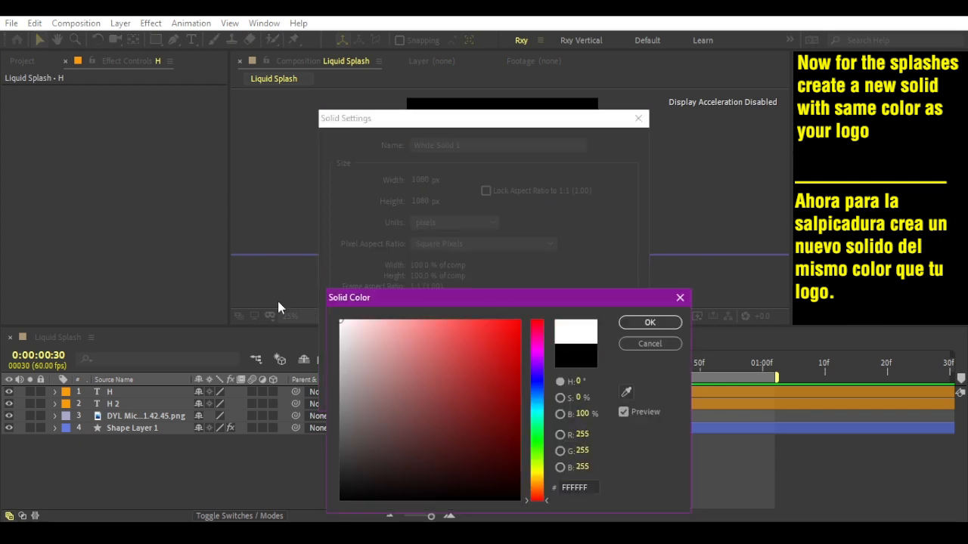
left_click(641, 324)
left_click(533, 393)
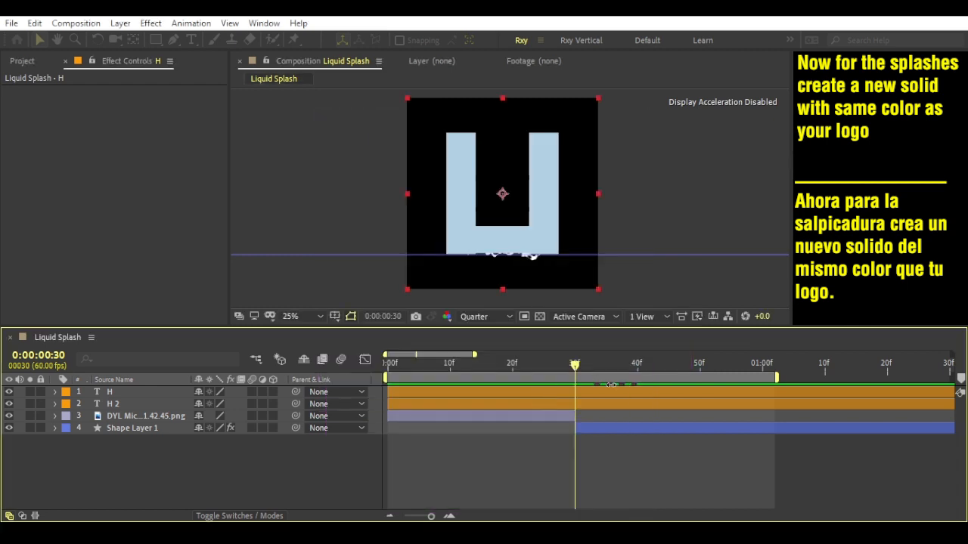
left_click_drag(624, 392, 439, 391)
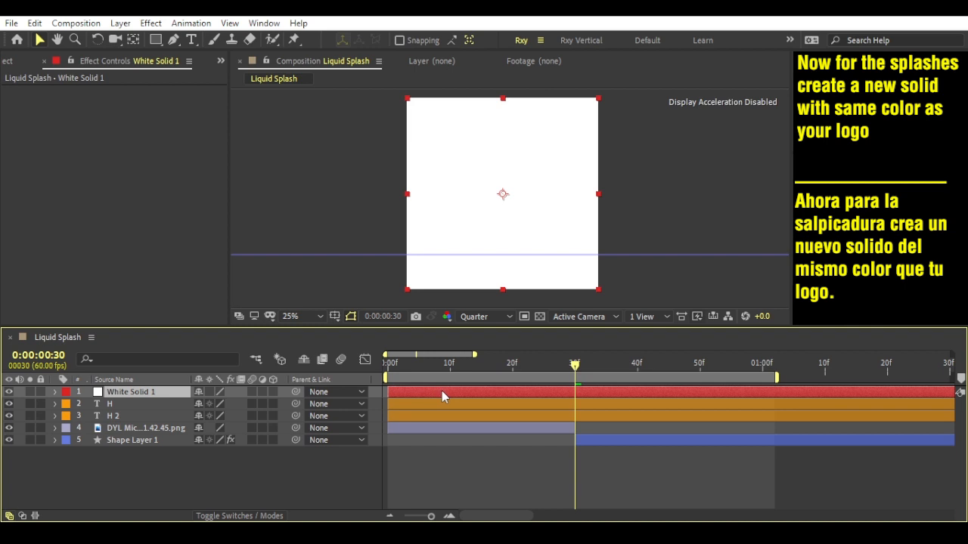
Apply the CC Mr. Mercury simulation effect to the white solid and solo that layer.
right_click(83, 140)
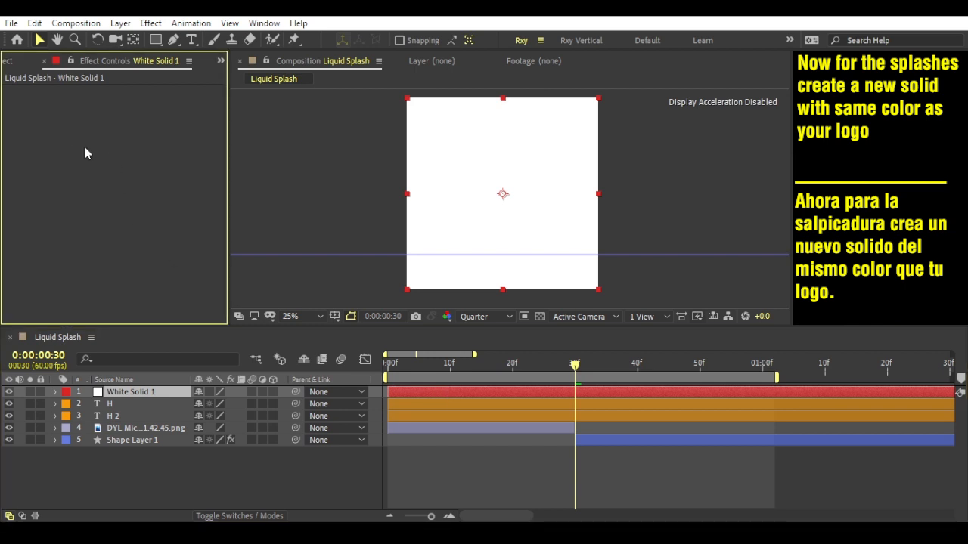
mouse_move(322, 71)
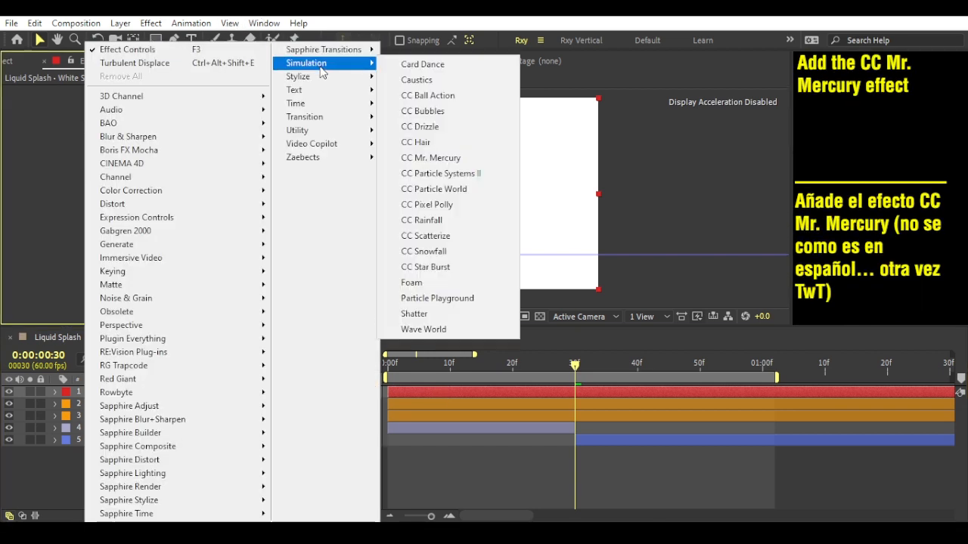
left_click(477, 159)
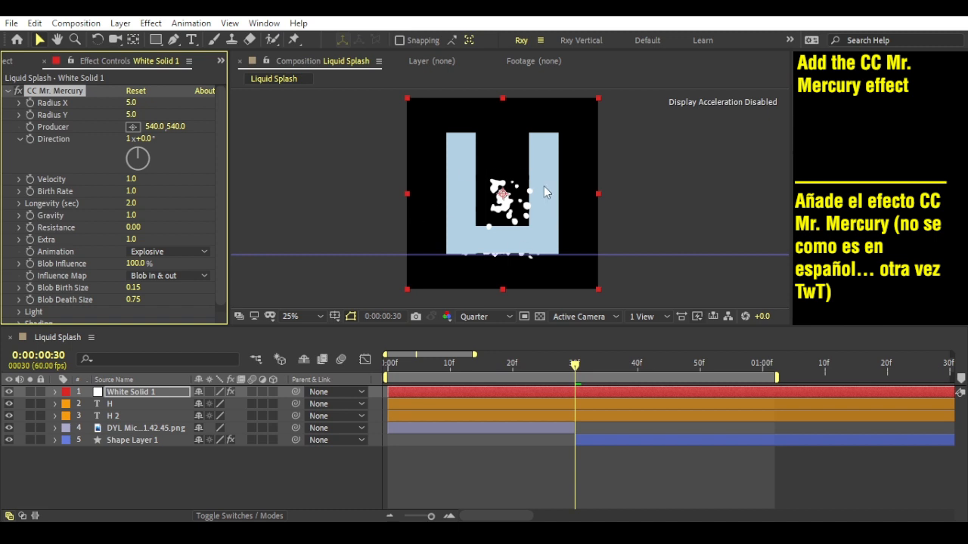
left_click(29, 391)
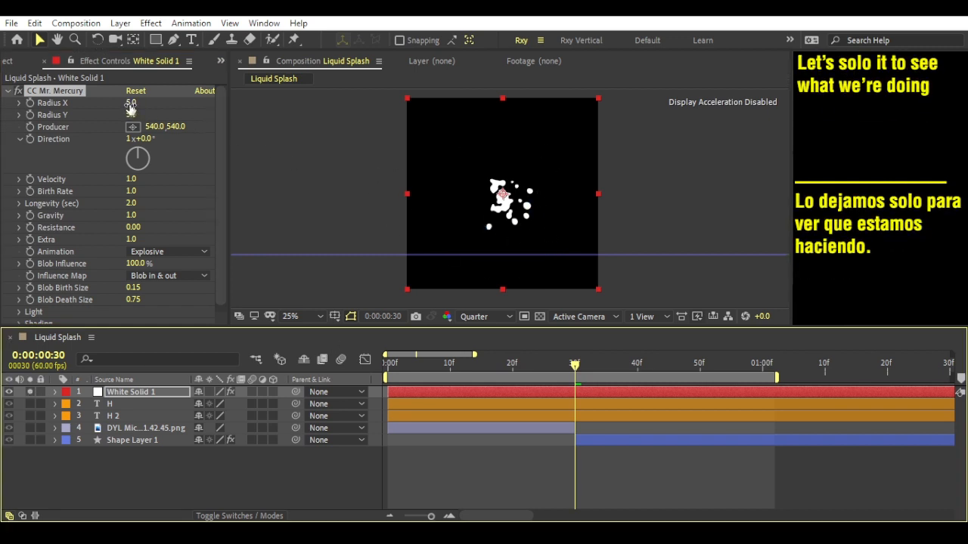
Set CC Mr. Mercury's Radius X to 24 and its Animation to Direction, and preview the particles from frame 4.
left_click_drag(130, 106, 142, 104)
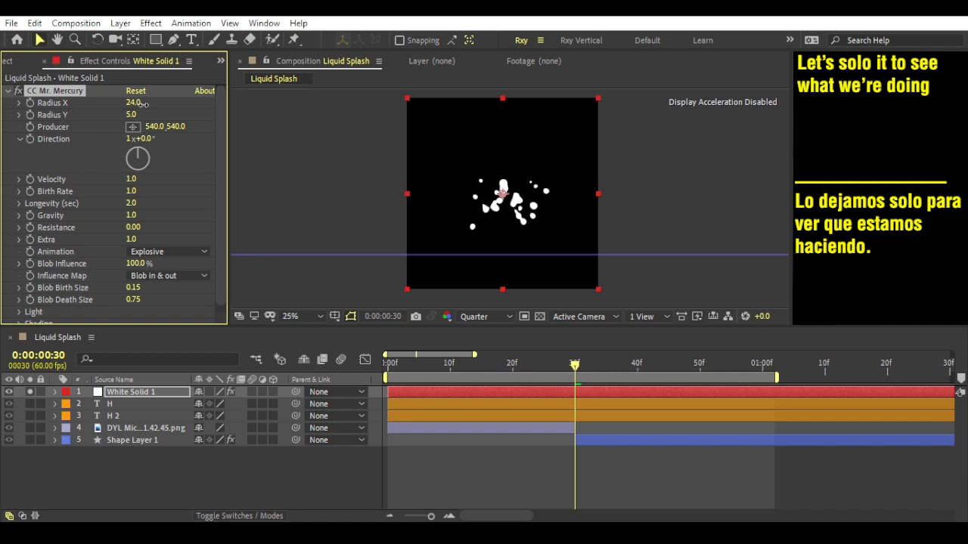
left_click(160, 254)
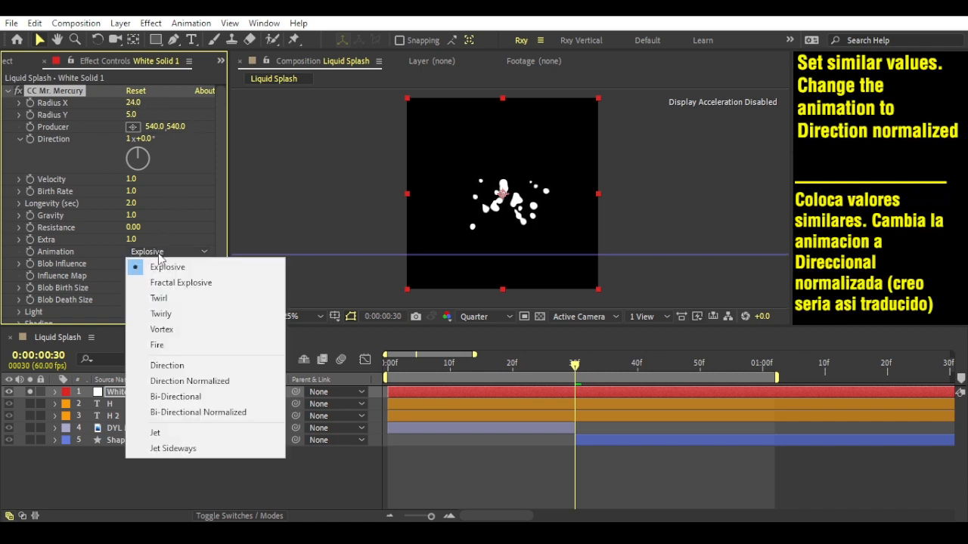
left_click(177, 370)
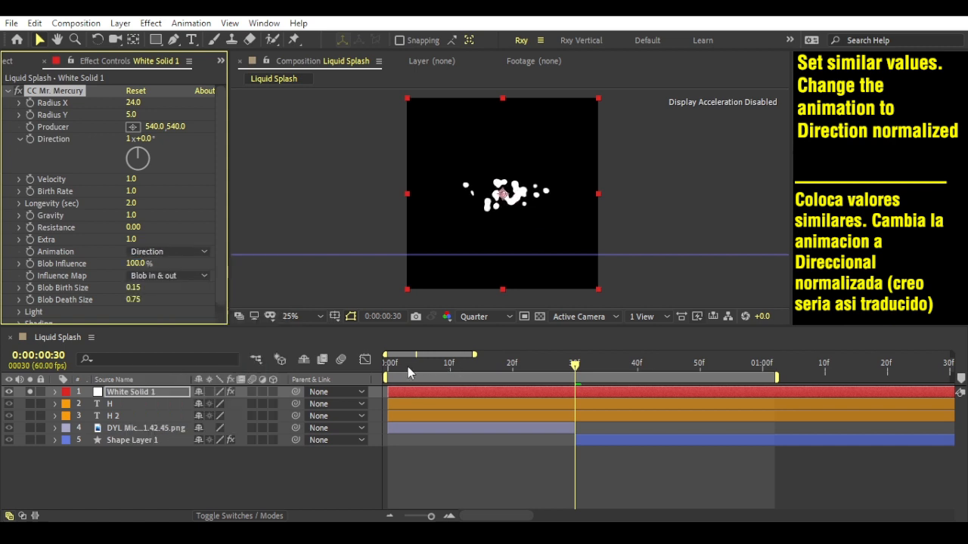
left_click_drag(407, 367, 409, 405)
left_click(439, 450)
key("space")
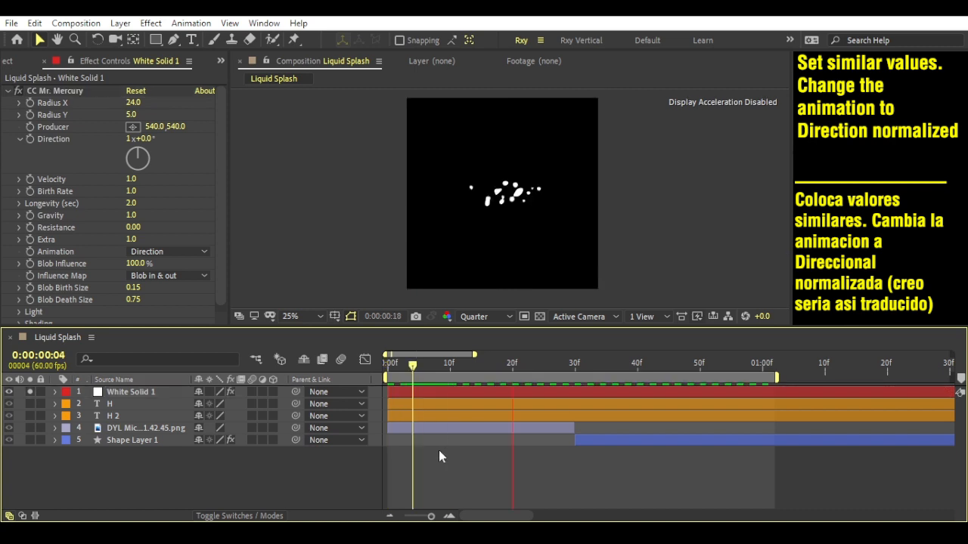
Set the CC Mr. Mercury Velocity to 5 and Birth Rate to 10.
left_click(132, 180)
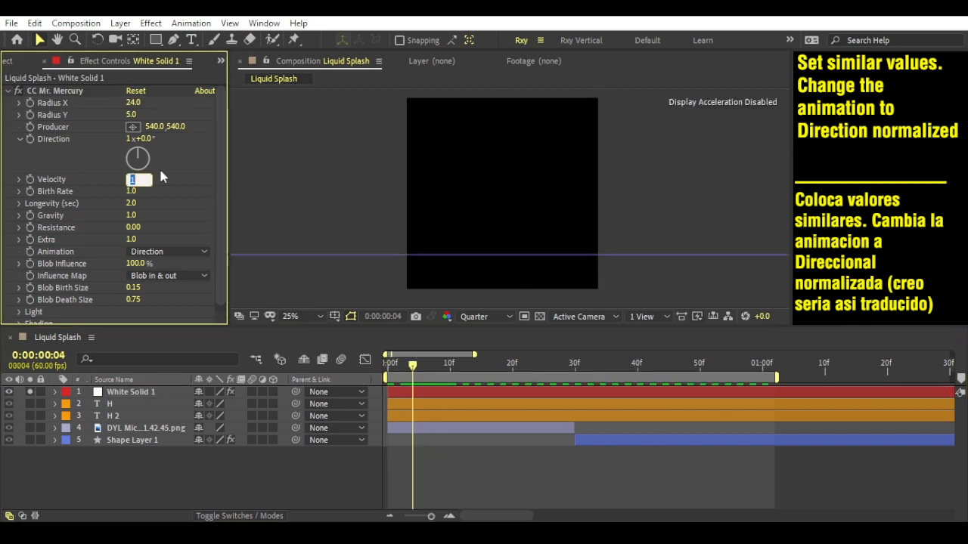
key("Return")
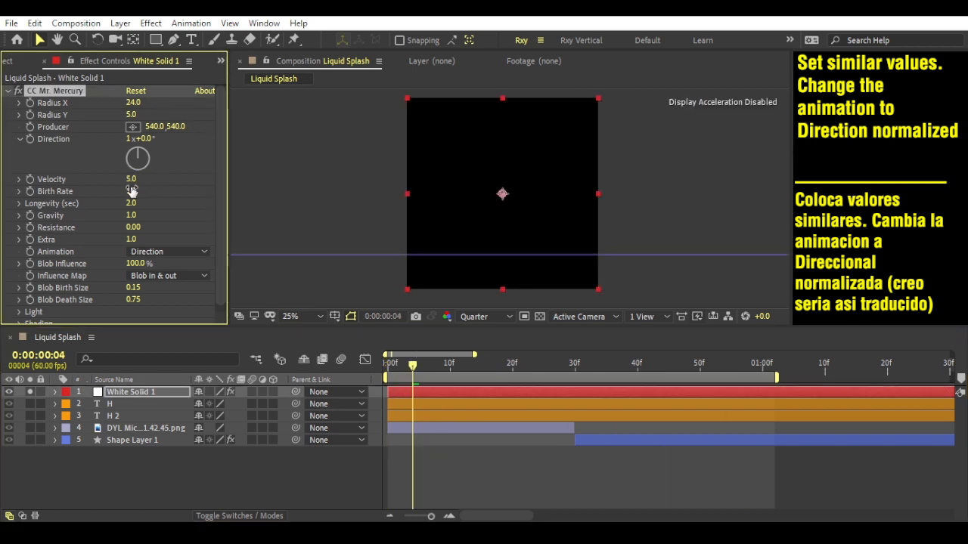
left_click(131, 192)
type("20")
key("BackSpace")
key("BackSpace")
type("10")
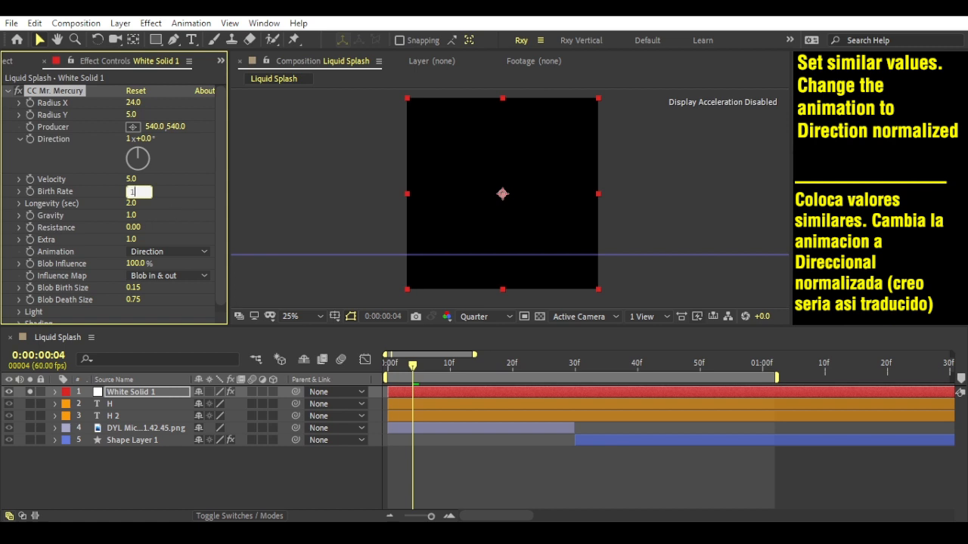
Set the CC Mr. Mercury Longevity to 0.5 seconds, Gravity to 10 and Resistance to 5, and preview the particles.
left_click(132, 204)
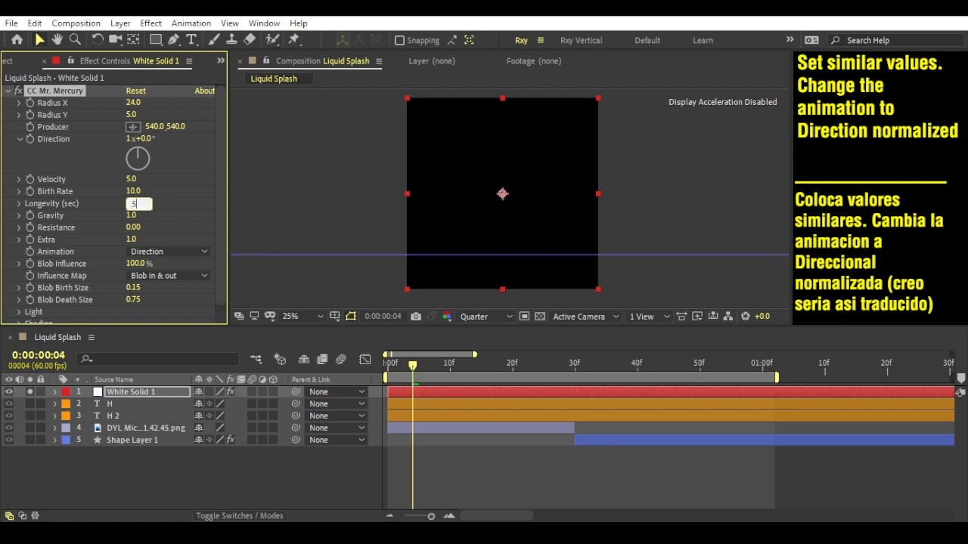
type(".5")
left_click(138, 216)
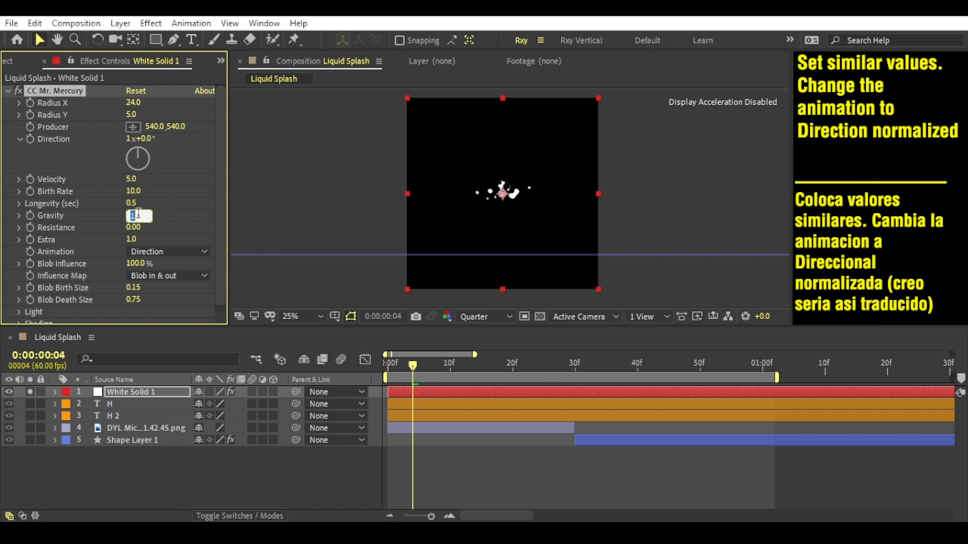
key("Return")
left_click(139, 228)
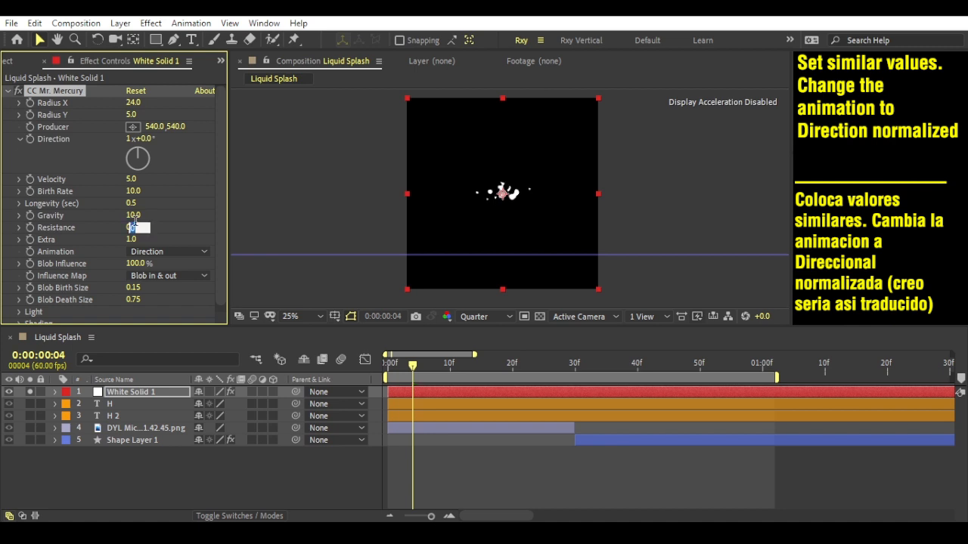
type("5")
key("Return")
left_click(458, 461)
key("space")
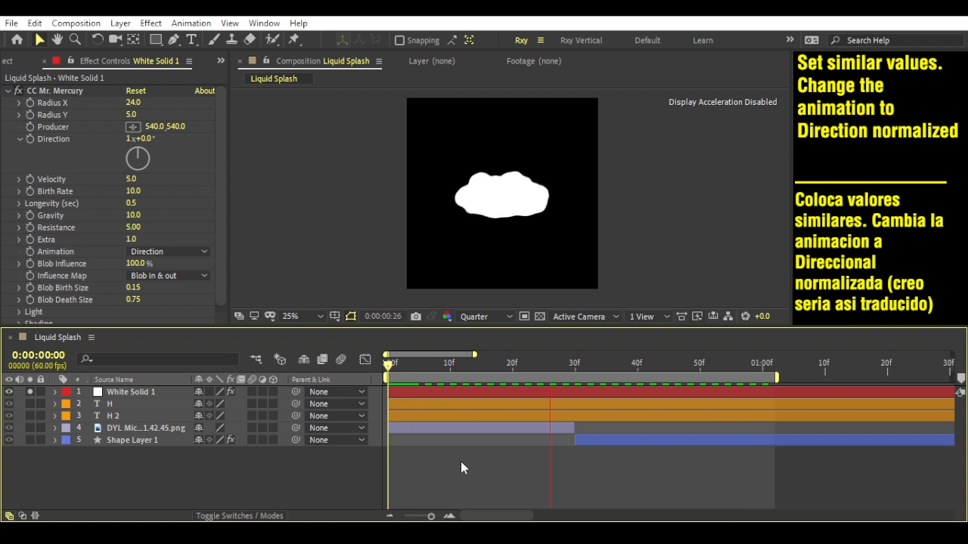
key("space")
Keyframe the CC Mr. Mercury Birth Rate, turn the keyframe into a hold keyframe and place it at frame 5.
left_click_drag(493, 368, 513, 368)
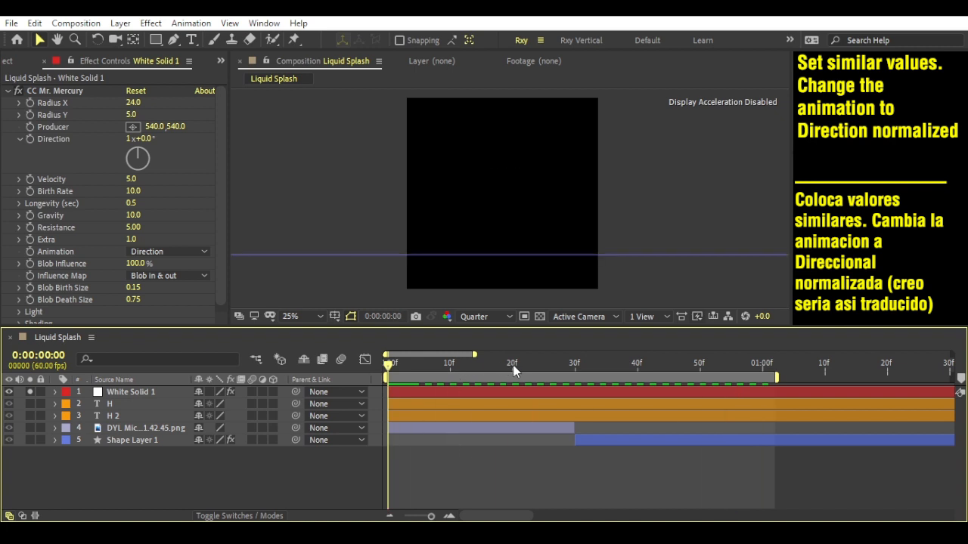
left_click(449, 369)
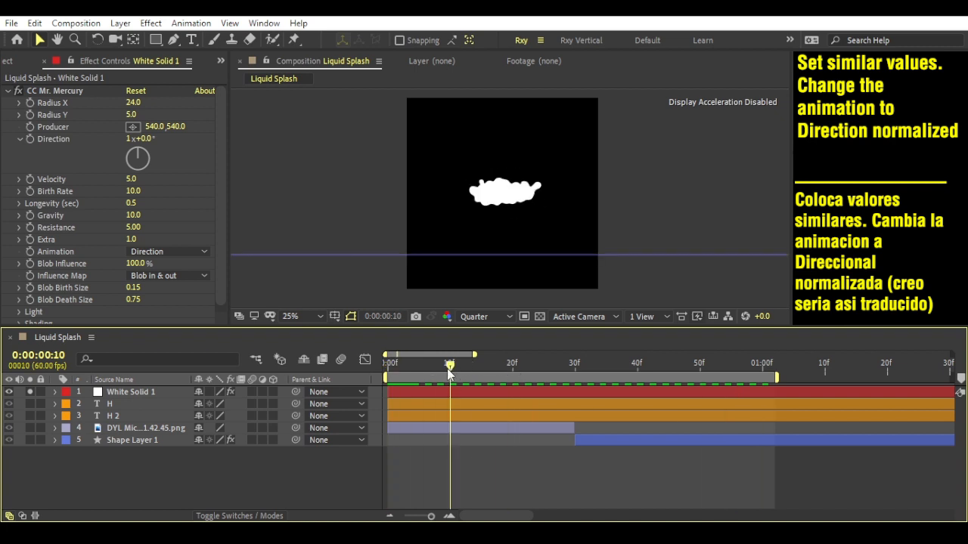
left_click(30, 195)
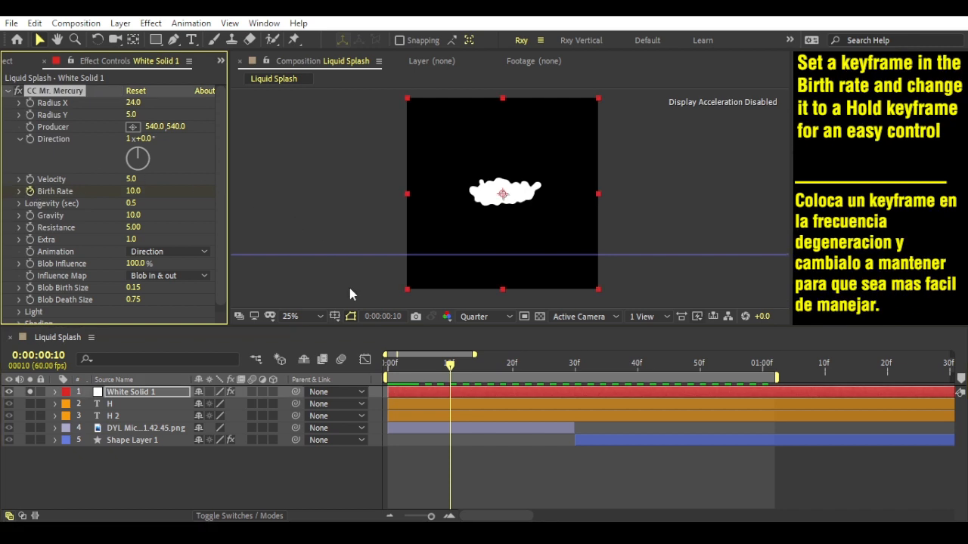
key("u")
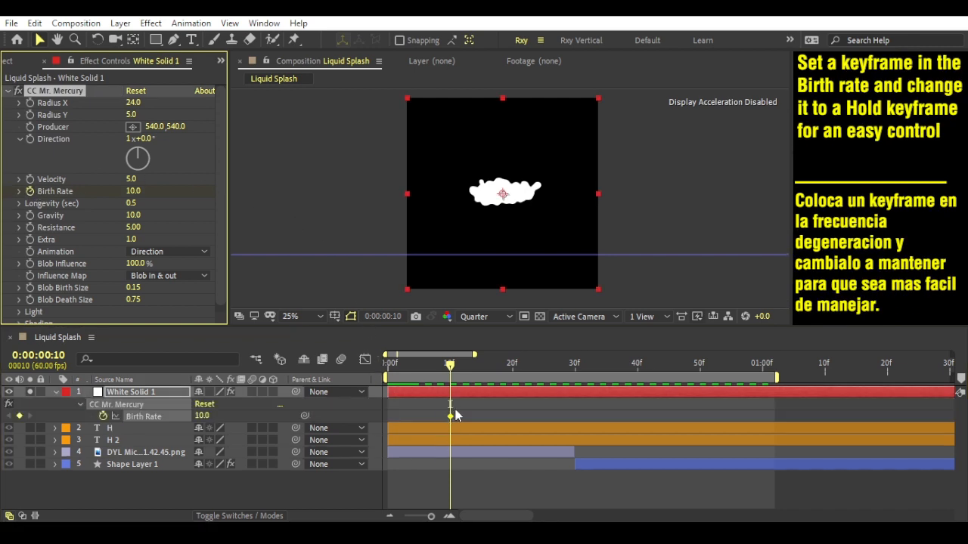
right_click(450, 417)
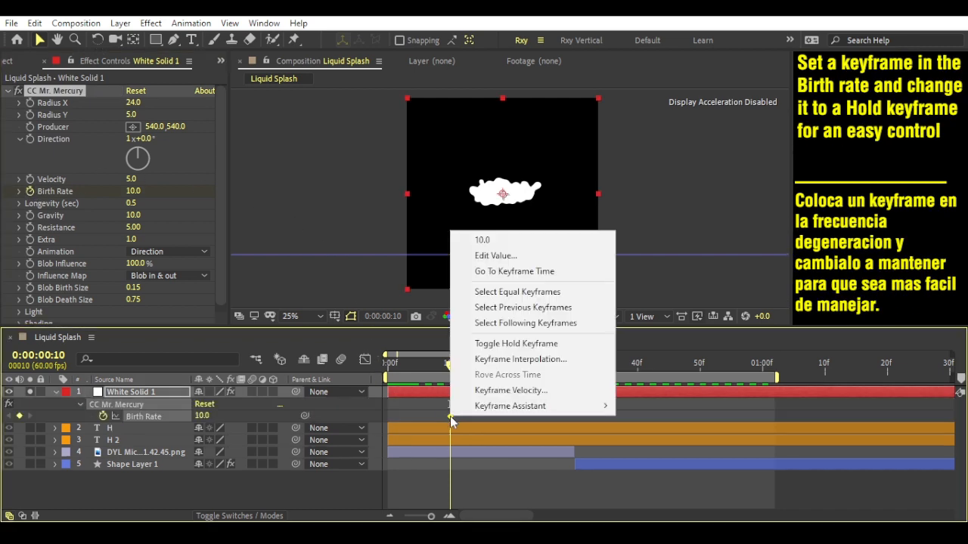
left_click(478, 344)
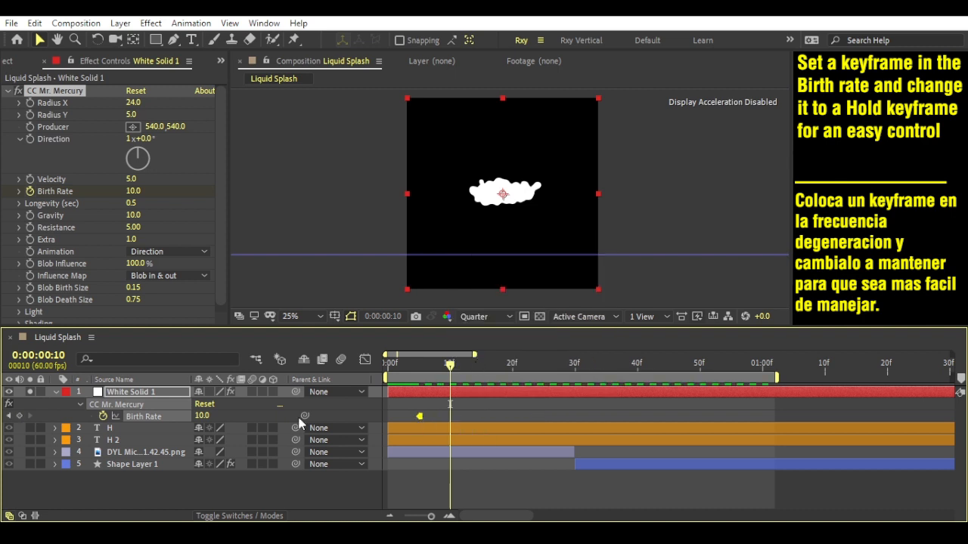
Add a second Birth Rate keyframe with value 0, place it at frame 7 and return to frame 5.
type("0")
key("Return")
left_click_drag(433, 425, 428, 424)
left_click_drag(397, 365, 419, 366)
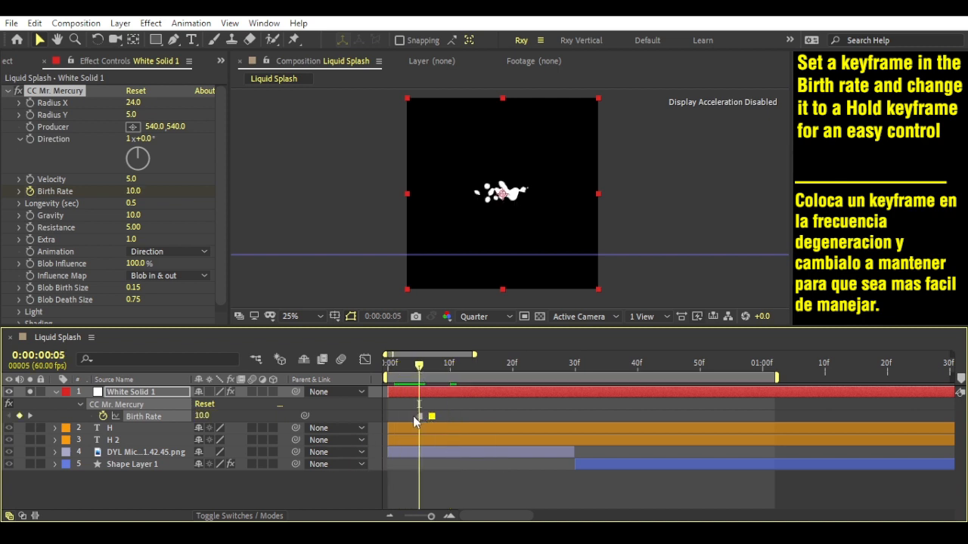
Move the two Birth Rate keyframes of White Solid 1 to frames 0 and 5 and check the particles at frame 15.
left_click_drag(420, 416, 388, 417)
left_click(421, 406)
left_click_drag(390, 364, 481, 396)
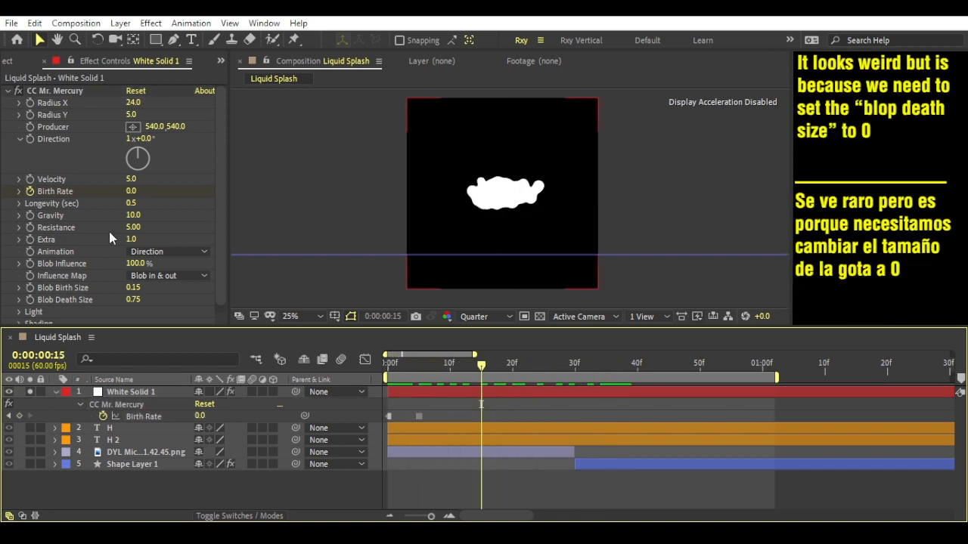
Set the CC Mr. Mercury Blob Death Size to 0 and Blob Birth Size to 0.32.
left_click(133, 300)
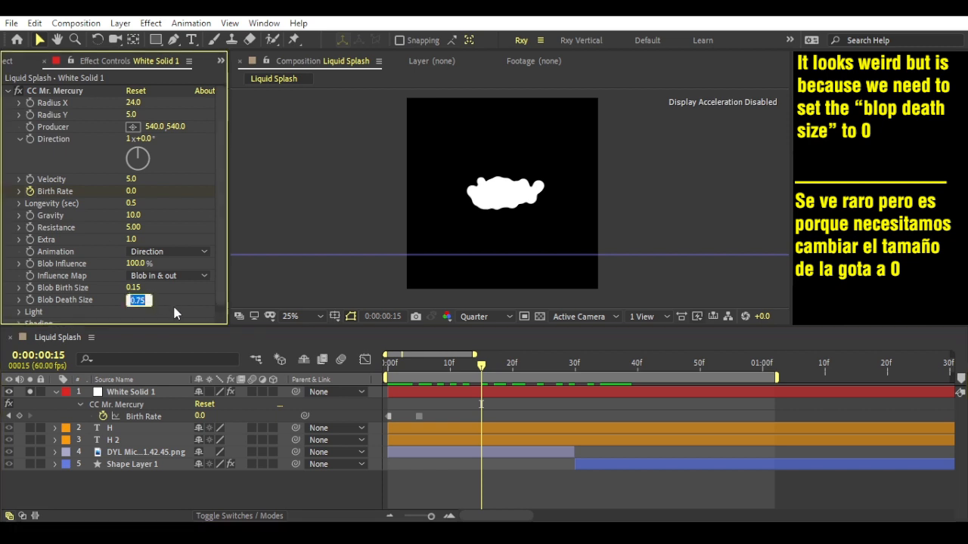
left_click_drag(135, 289, 143, 285)
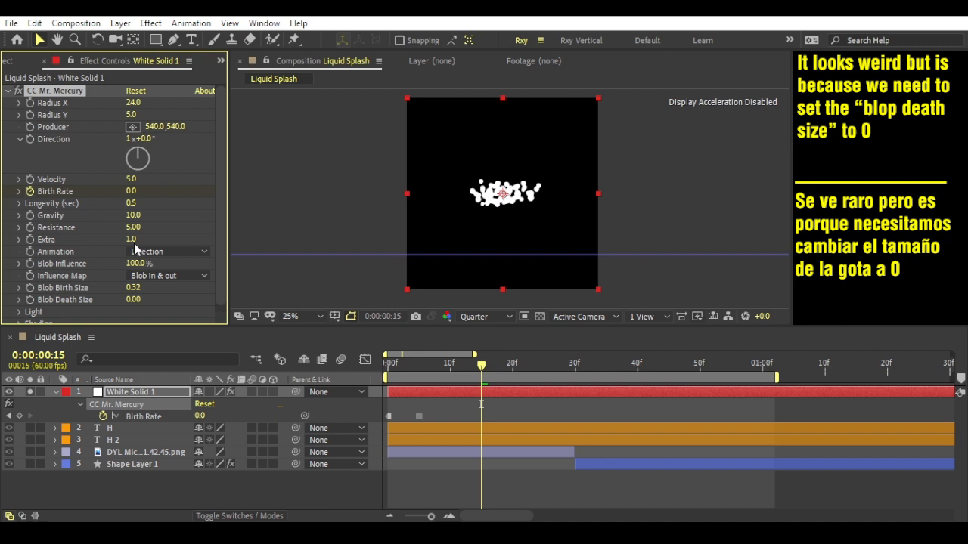
Set the CC Mr. Mercury Animation to Direction Normalized and Resistance to 5.19, checking the result at frame 10.
left_click(145, 248)
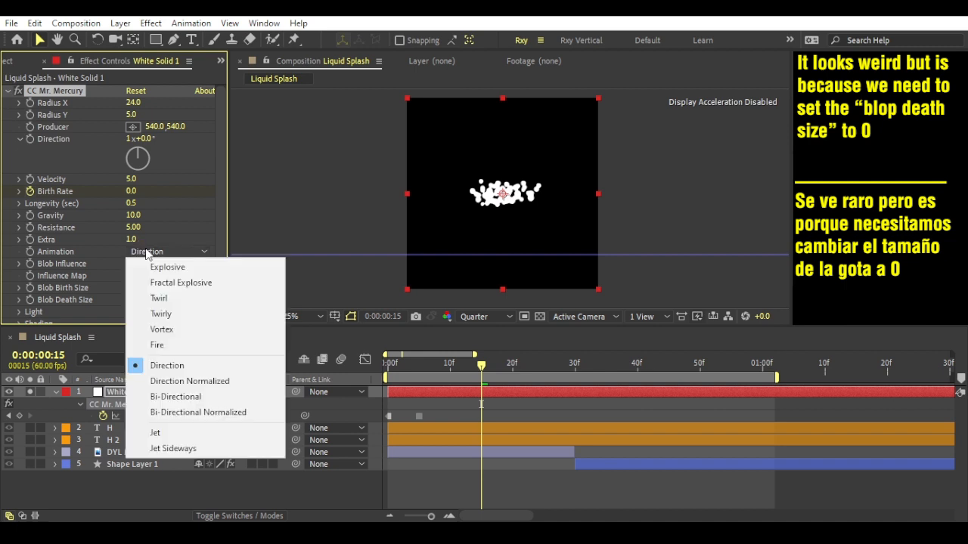
key("Escape")
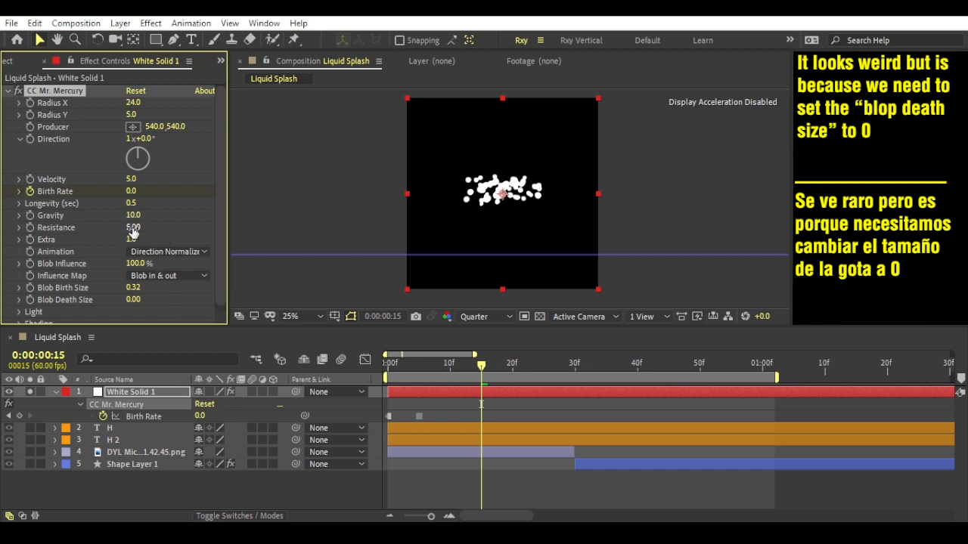
left_click_drag(139, 227, 147, 228)
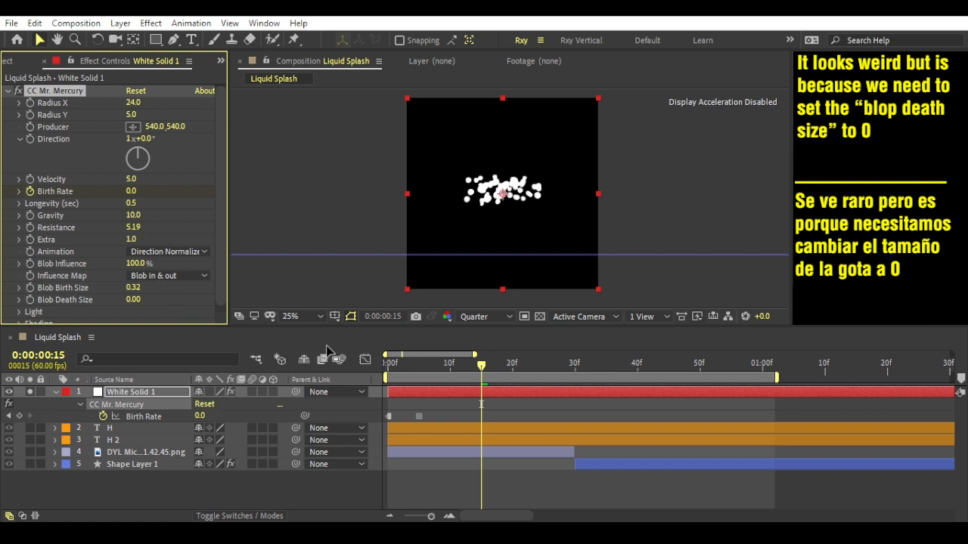
left_click_drag(391, 368, 444, 365)
Set the CC Mr. Mercury Velocity to 8 and preview the particles from the first frame.
left_click(133, 179)
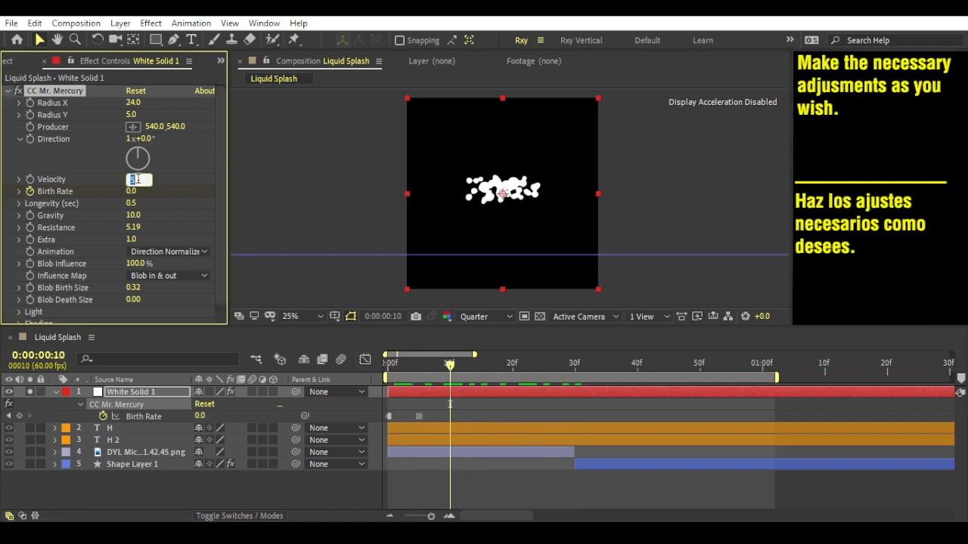
type("8")
key("Return")
left_click_drag(397, 366, 347, 367)
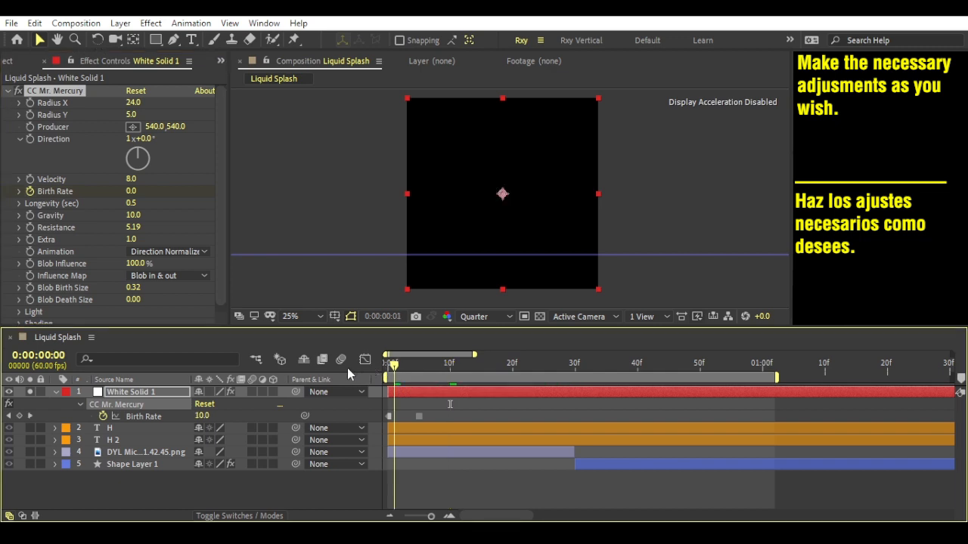
left_click(418, 401)
key("space")
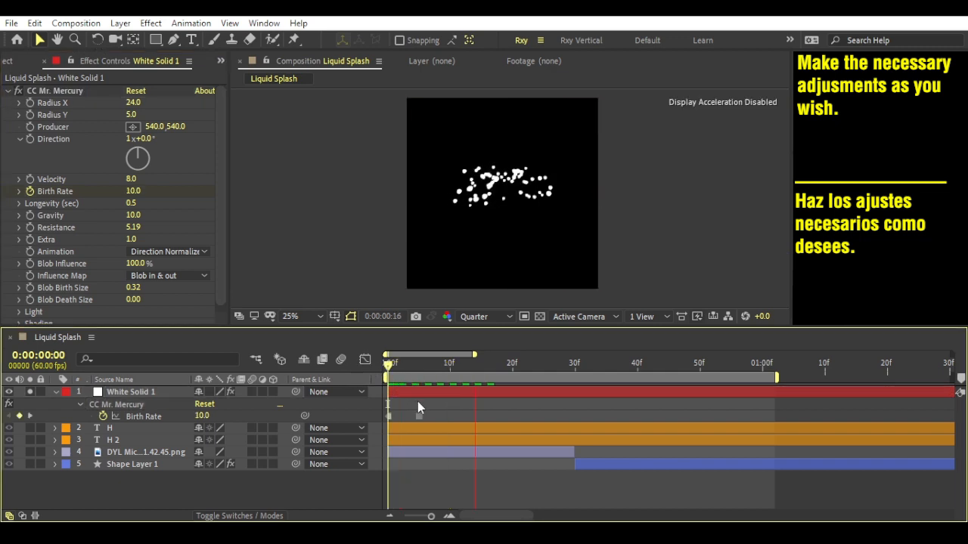
key("space")
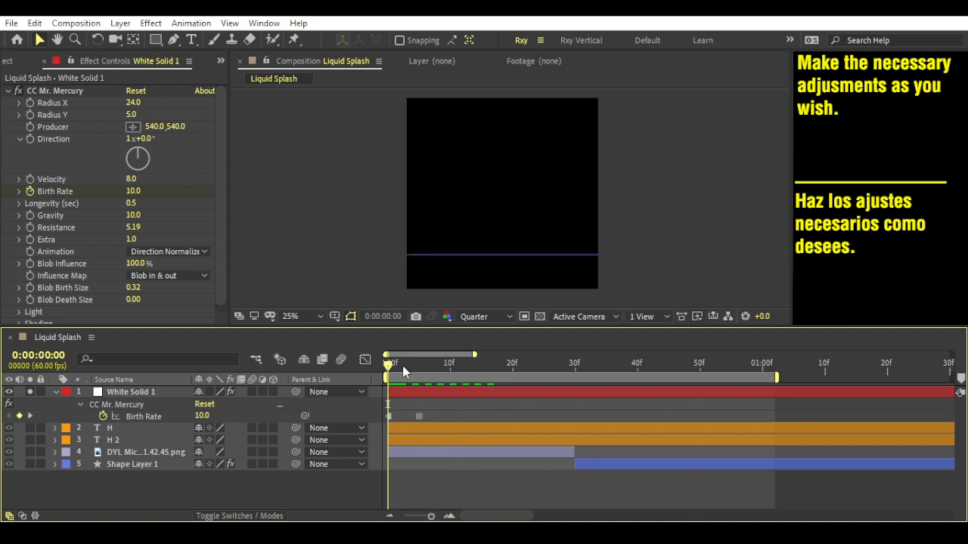
Trim the start of the White Solid 1 layer to frame 5.
left_click_drag(396, 365, 421, 389)
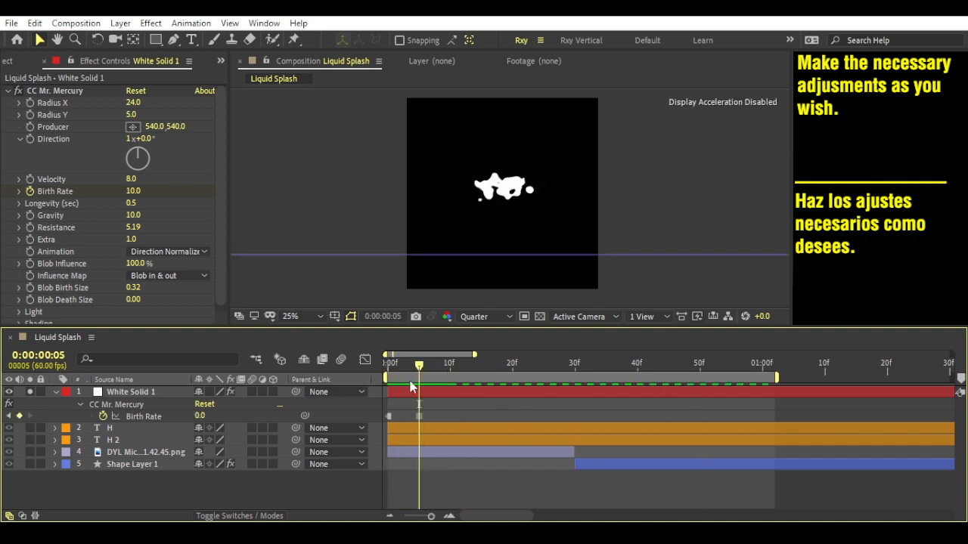
left_click(399, 393)
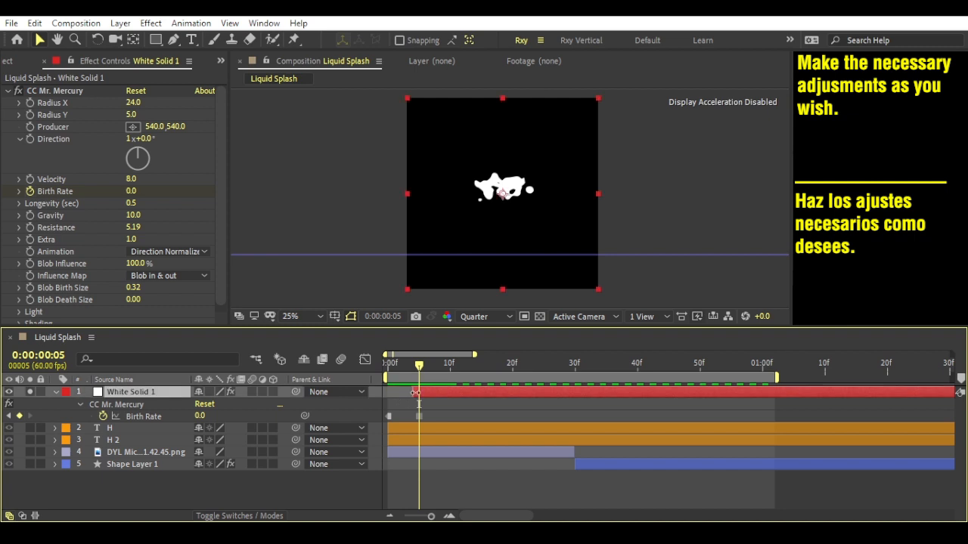
left_click_drag(414, 393, 420, 392)
Shift the White Solid 1 layer so it starts at frame 30 with the puddle, and turn off its solo.
left_click(572, 372)
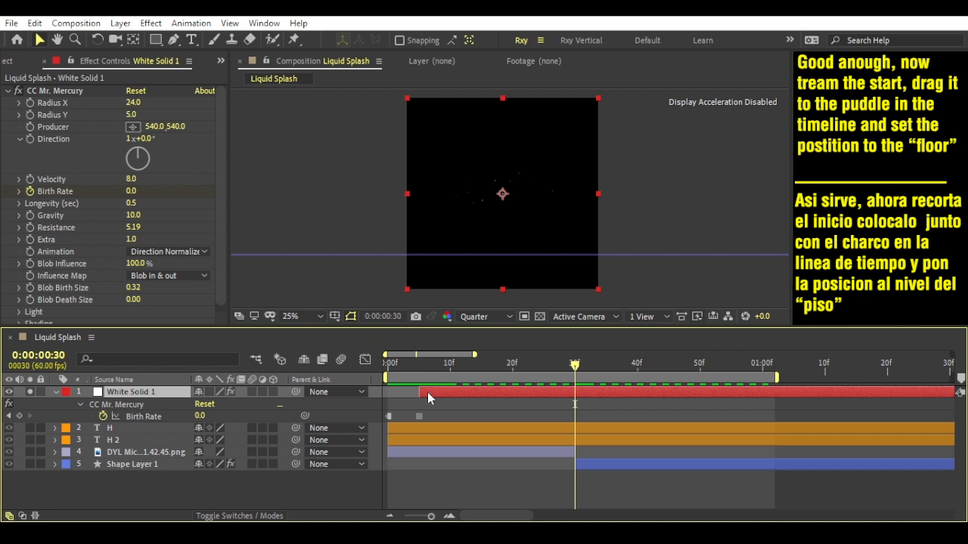
left_click_drag(427, 391, 582, 391)
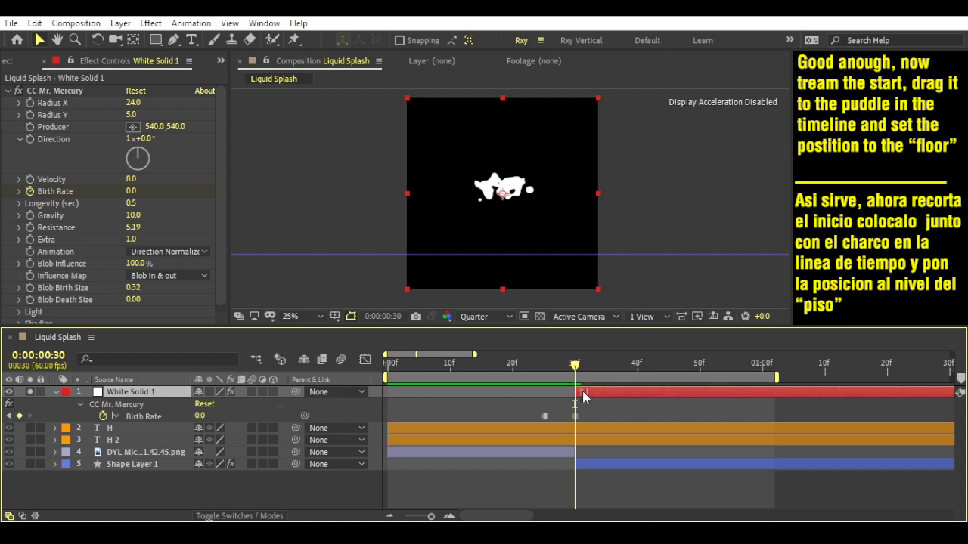
left_click(30, 392)
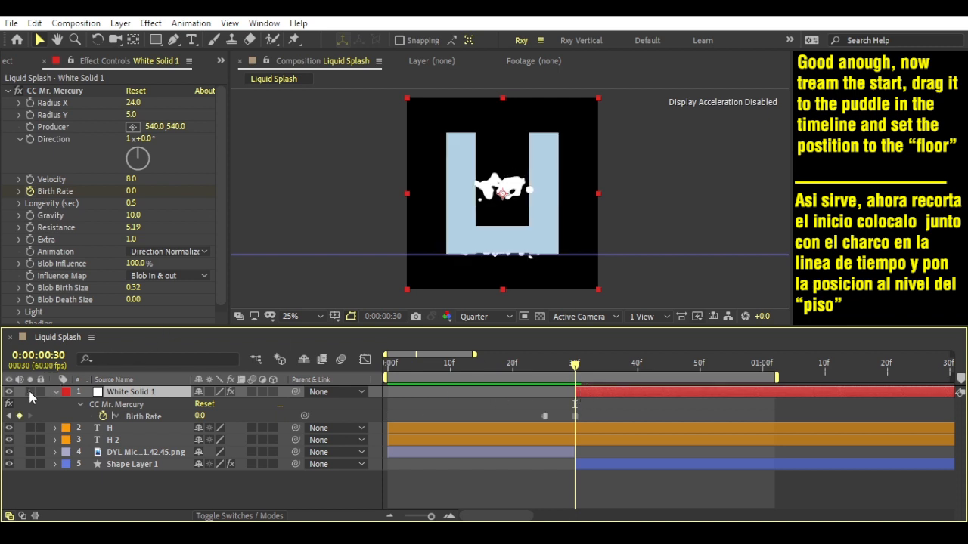
Place the CC Mr. Mercury Producer point at floor level under the letter, at 544, 876.
left_click(134, 128)
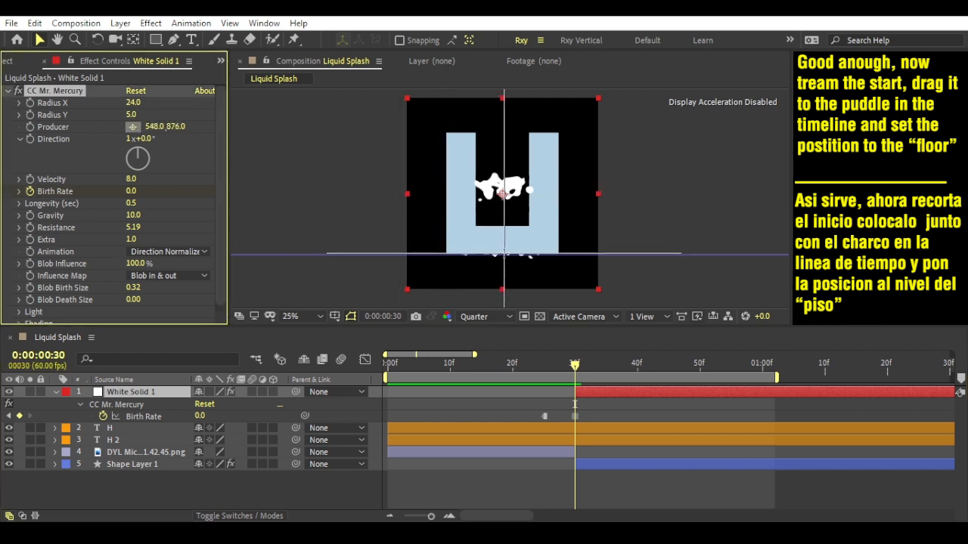
left_click(503, 194)
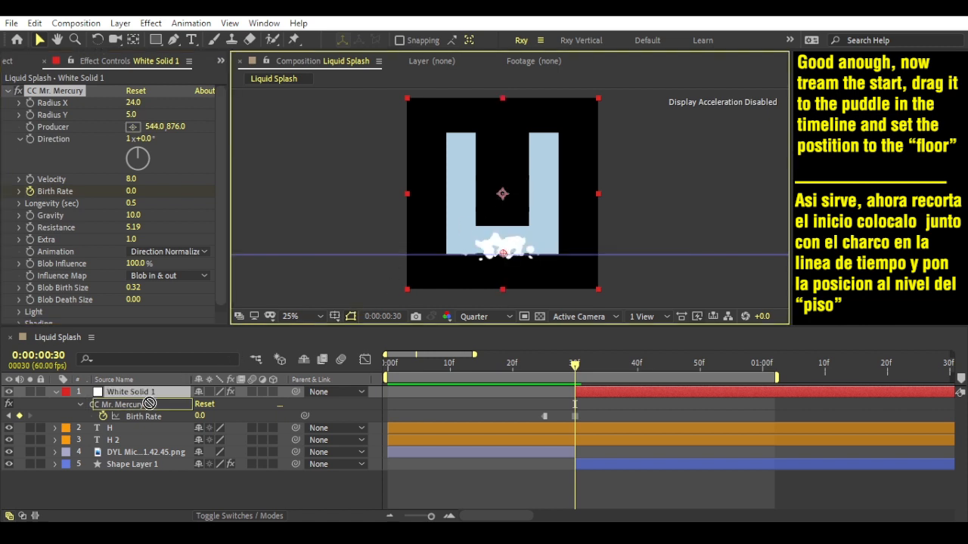
Move the White Solid 1 layer below the H and H 2 layers in the stacking order.
left_click_drag(147, 452, 161, 458)
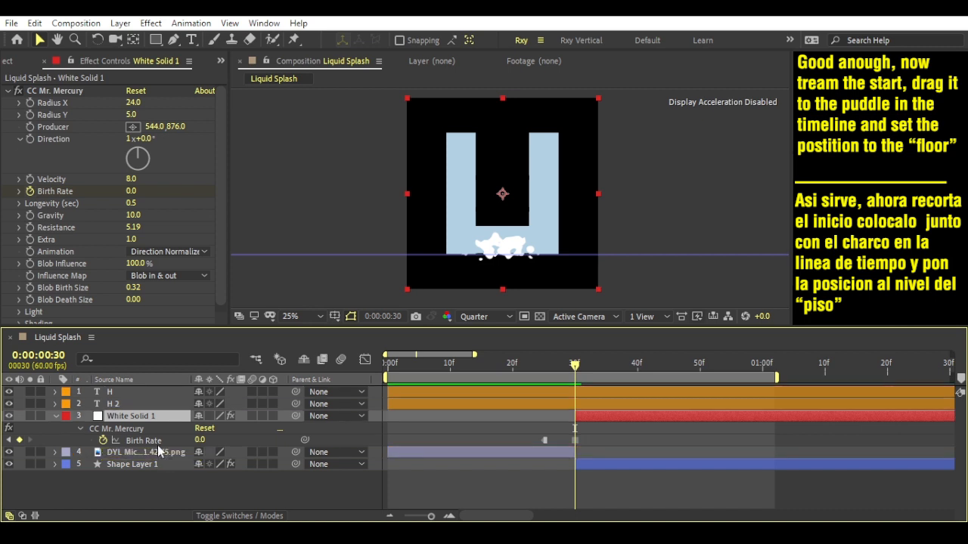
left_click(452, 429)
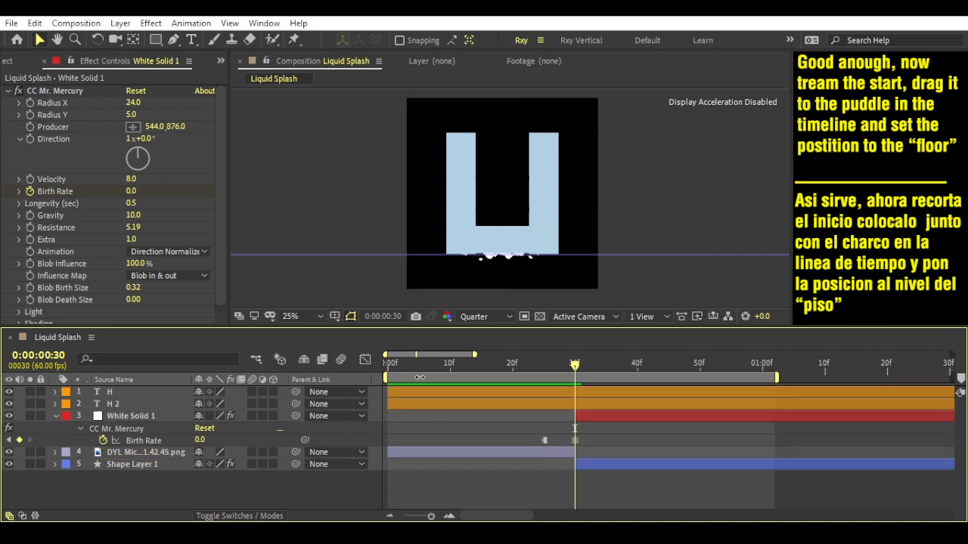
left_click(587, 409)
Raise the CC Mr. Mercury Producer point of White Solid 1 to a Y value of 802 and preview the animation.
left_click(583, 416)
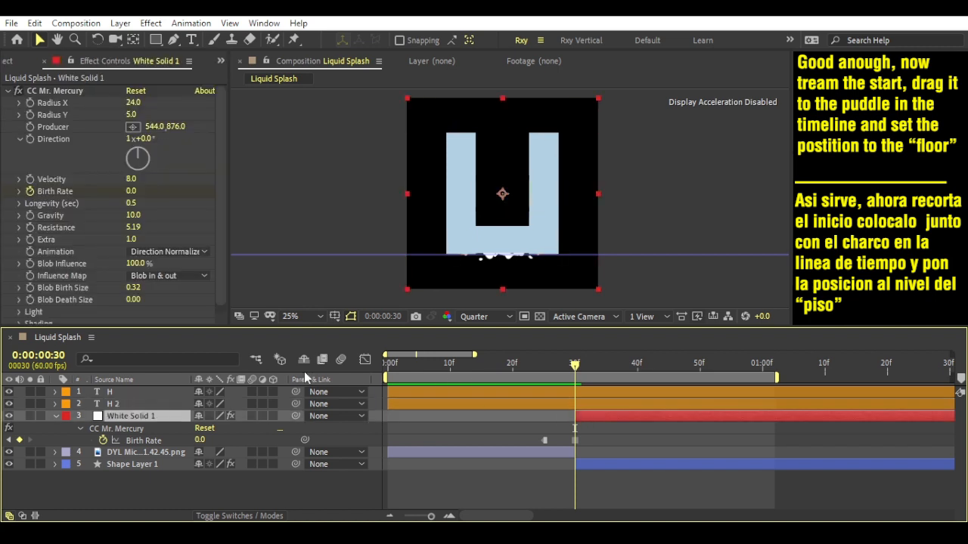
left_click_drag(174, 126, 126, 126)
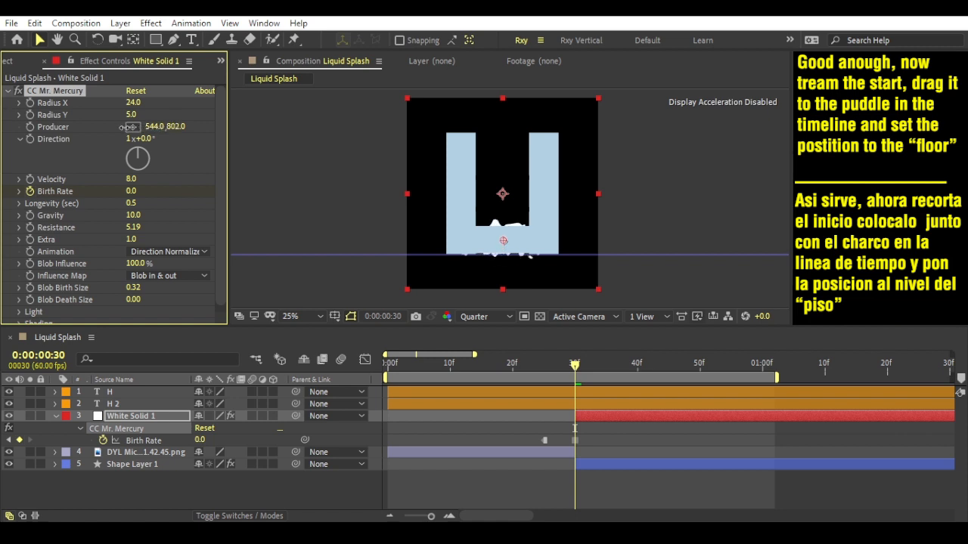
key("Home")
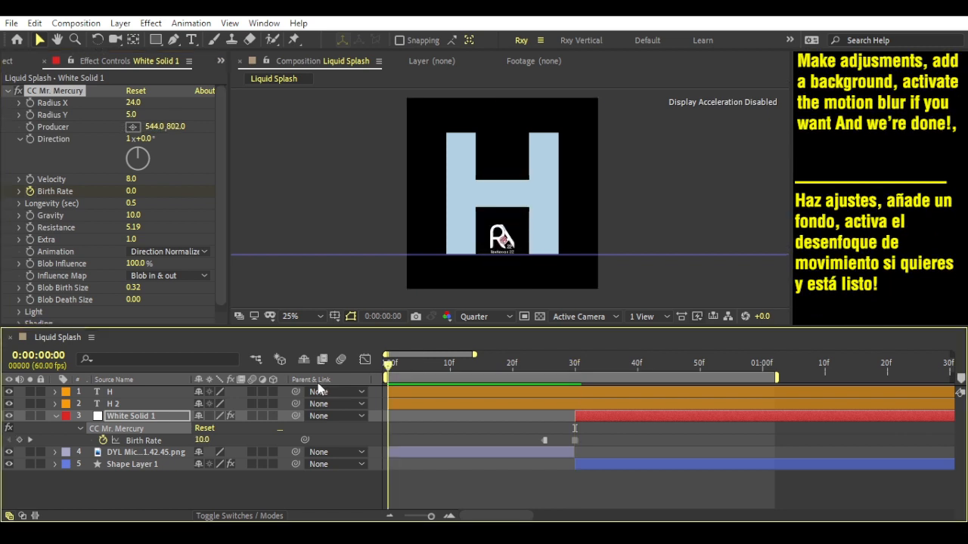
left_click(424, 424)
key("space")
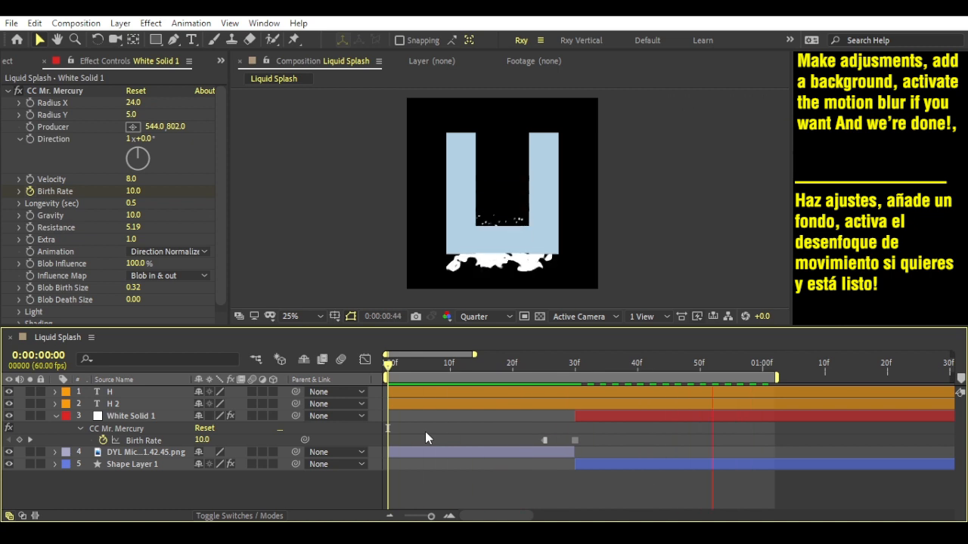
key("space")
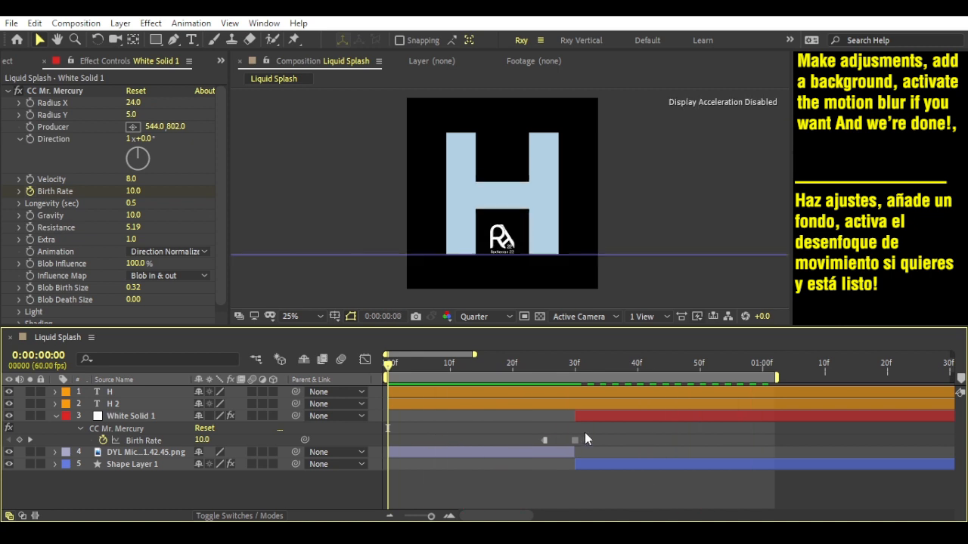
Set the CC Mr. Mercury Velocity to 15 and preview the splash from the first frame.
left_click(132, 180)
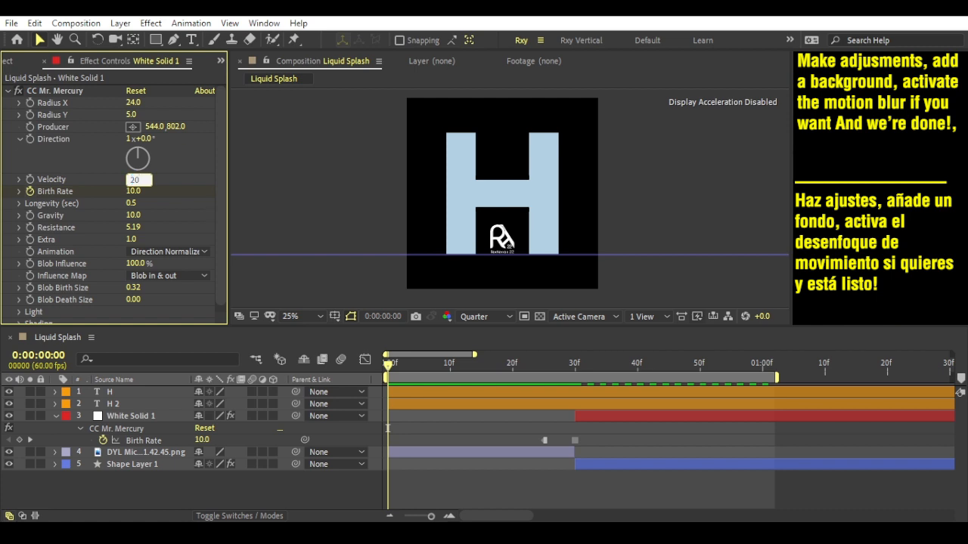
key("Return")
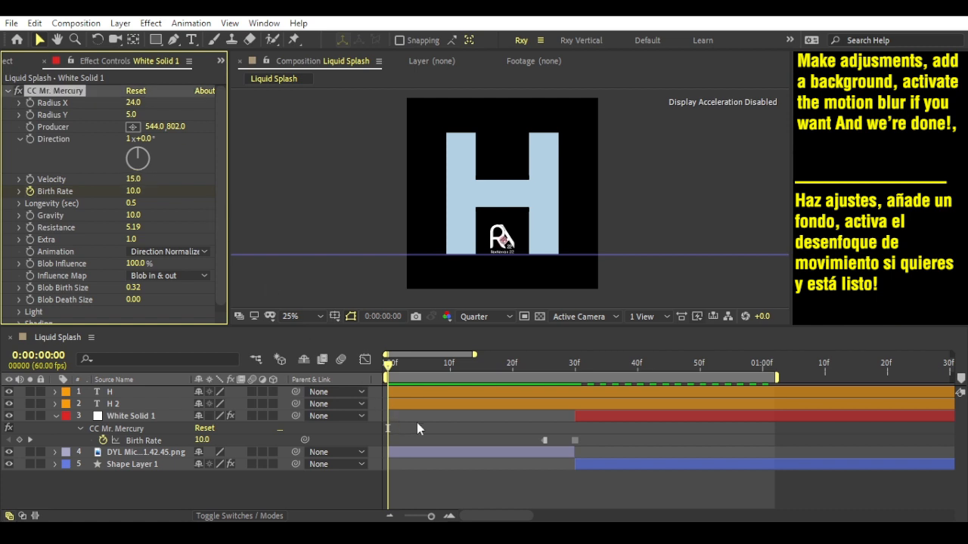
left_click(425, 424)
key("space")
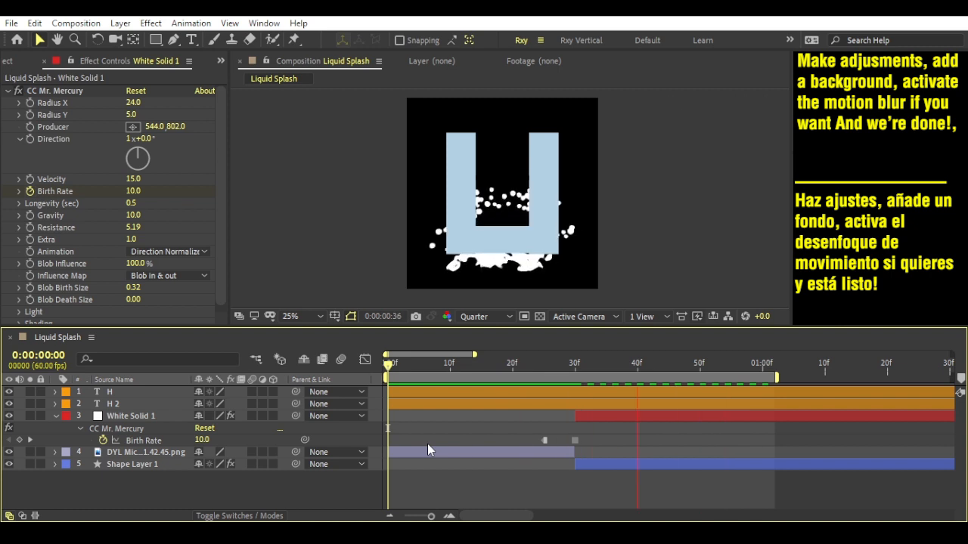
key("space")
Create a new white solid layer for the background.
right_click(138, 496)
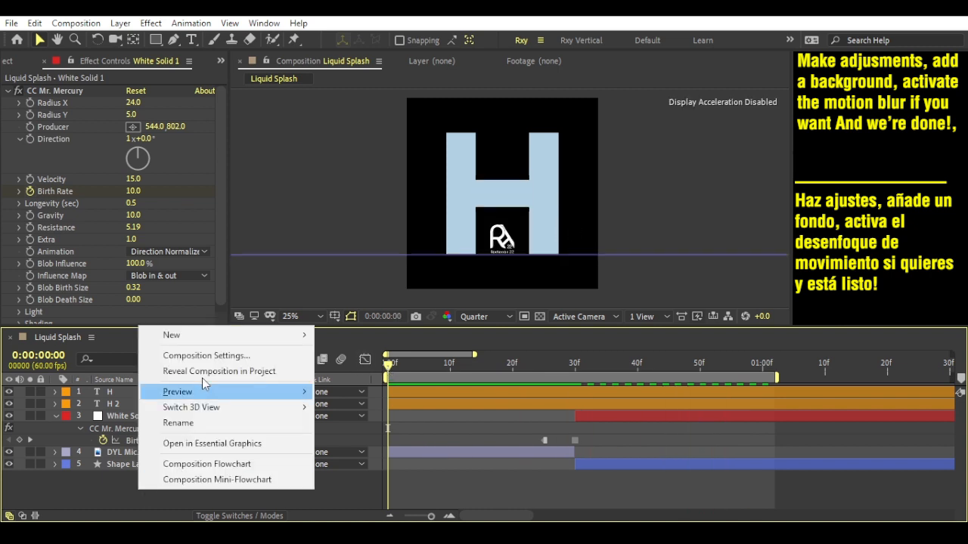
mouse_move(197, 335)
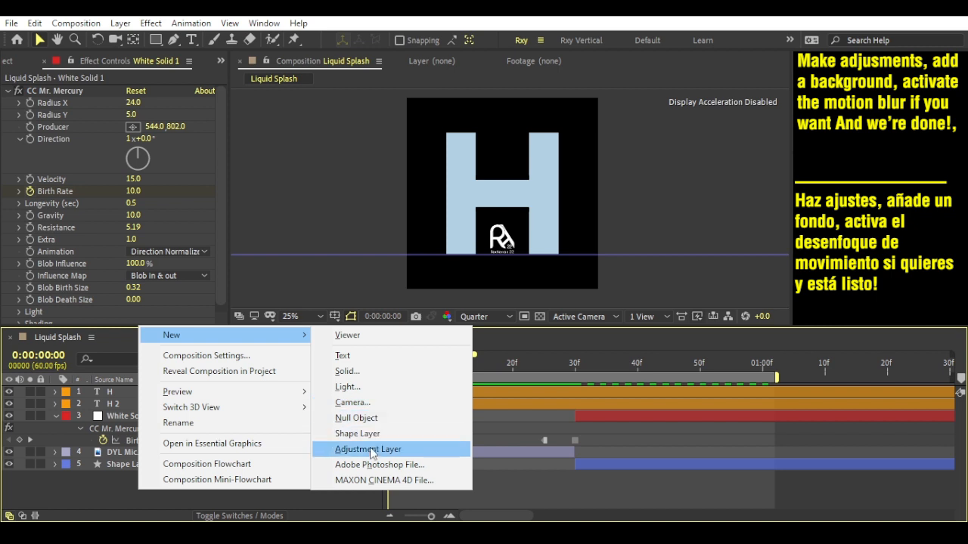
left_click(359, 371)
key("Return")
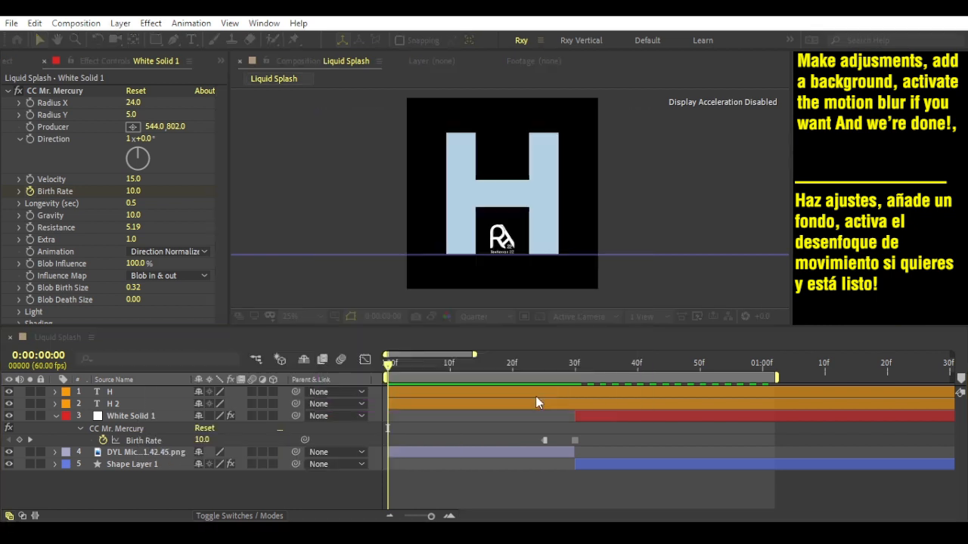
Apply the Fill effect to the new solid and set its color to dark purple 261B3C.
key("ctrl+space")
type("f")
left_click(319, 426)
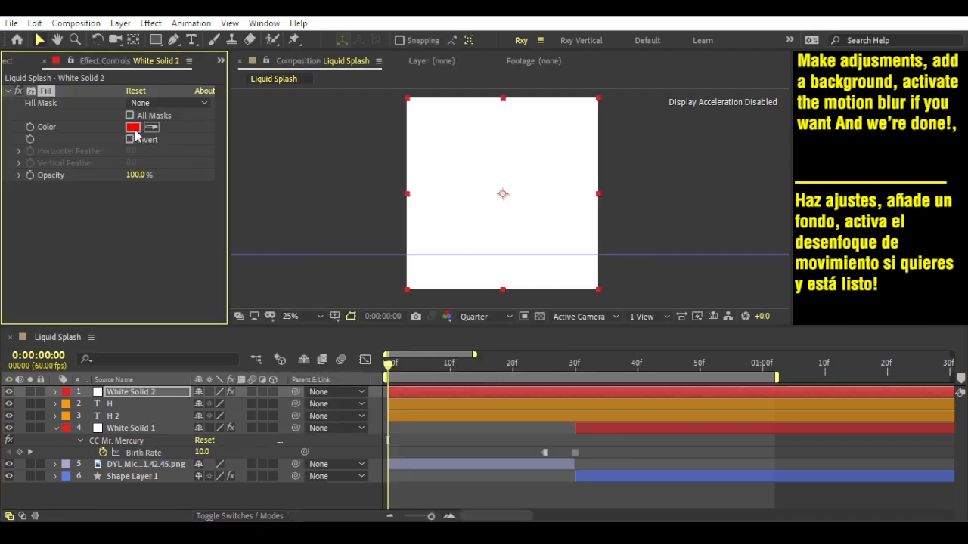
left_click(133, 127)
left_click(537, 371)
left_click(442, 467)
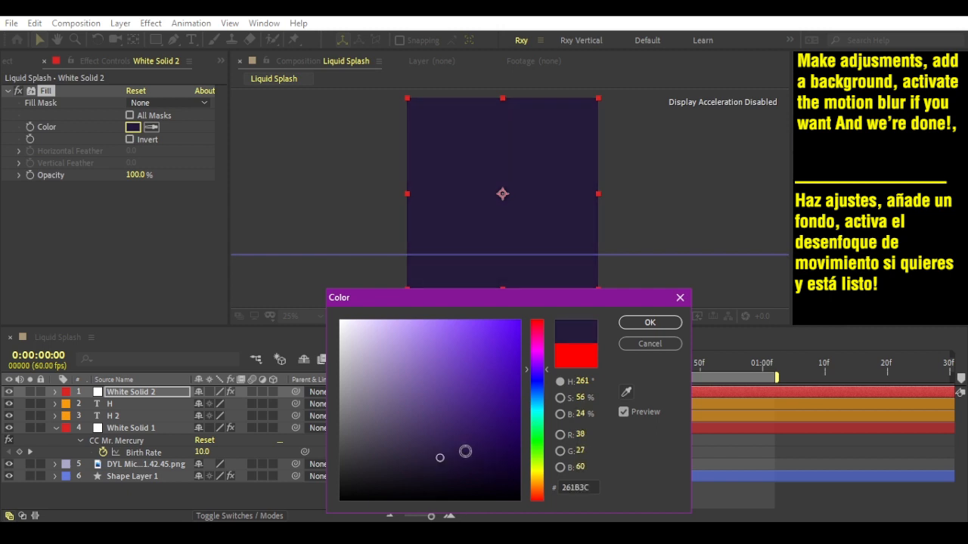
left_click(649, 322)
Move the White Solid 2 background to the bottom of the layer stack and preview the animation.
left_click(172, 513)
left_click_drag(172, 510, 171, 510)
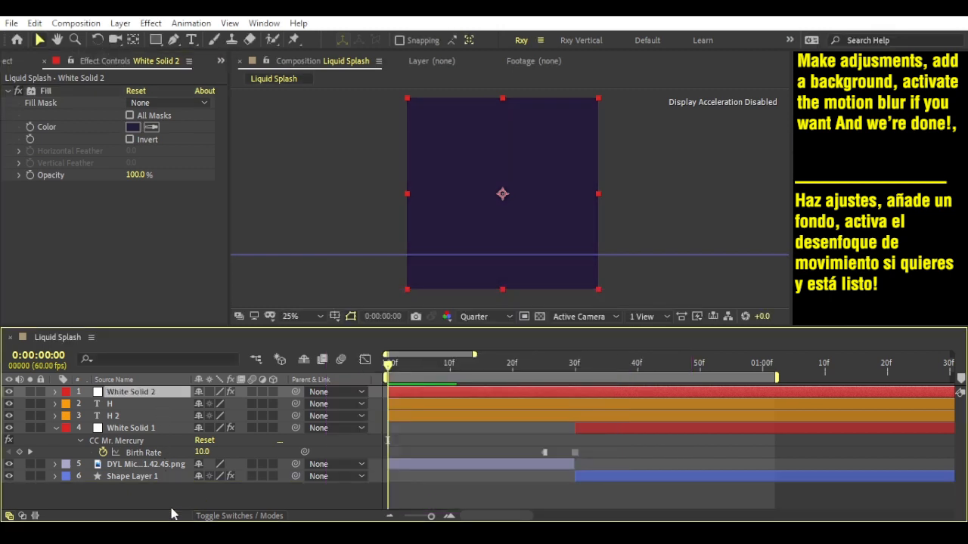
left_click(453, 434)
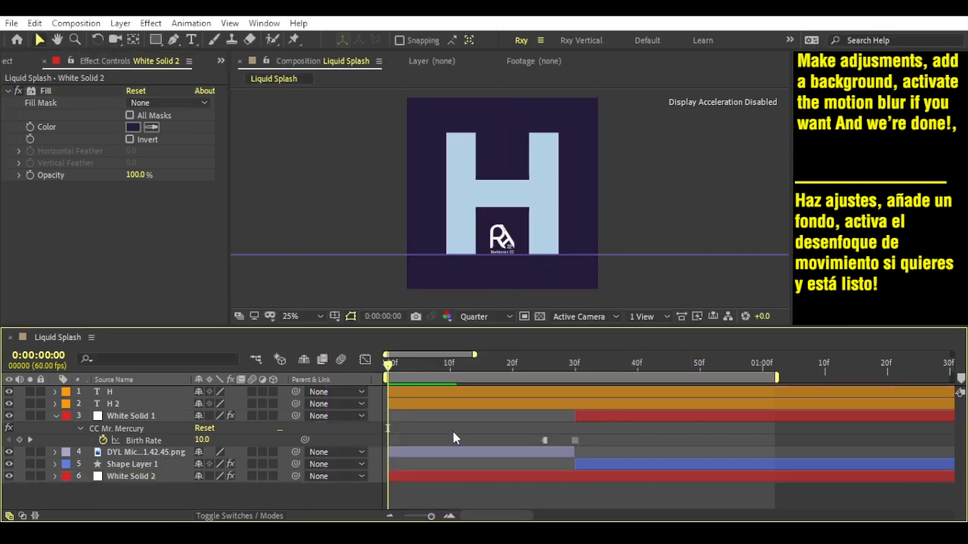
key("space")
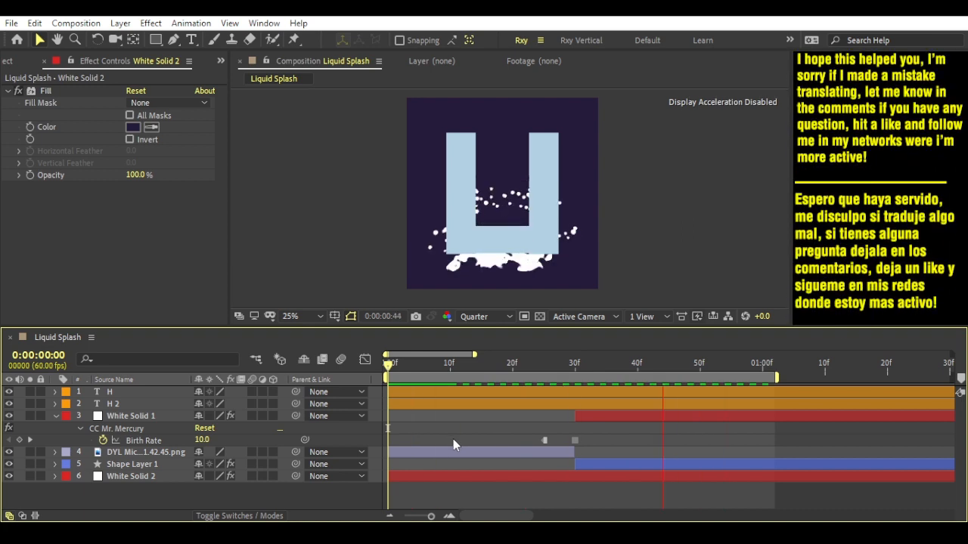
key("space")
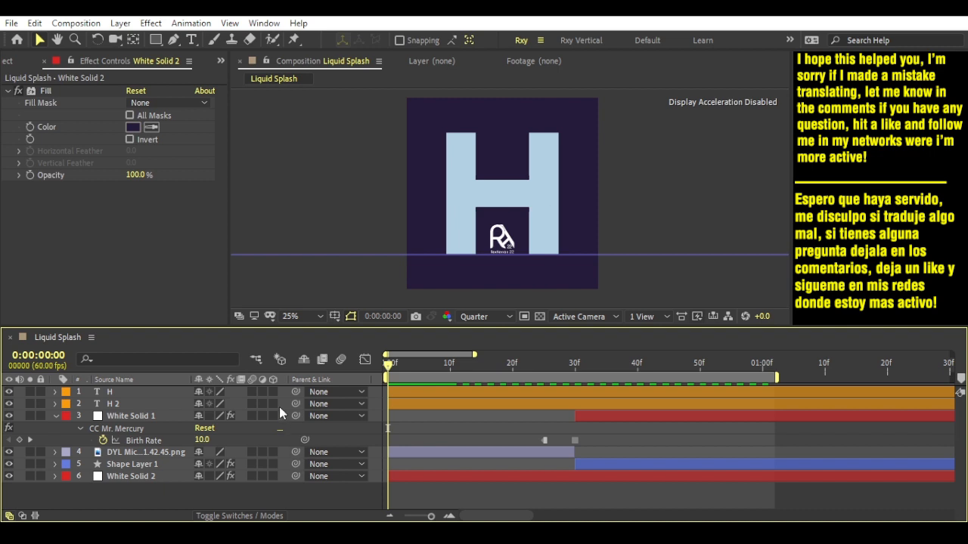
Enable motion blur for the H, H 2, logo and Shape Layer 1 layers and the composition, and preview the animation.
left_click(252, 454)
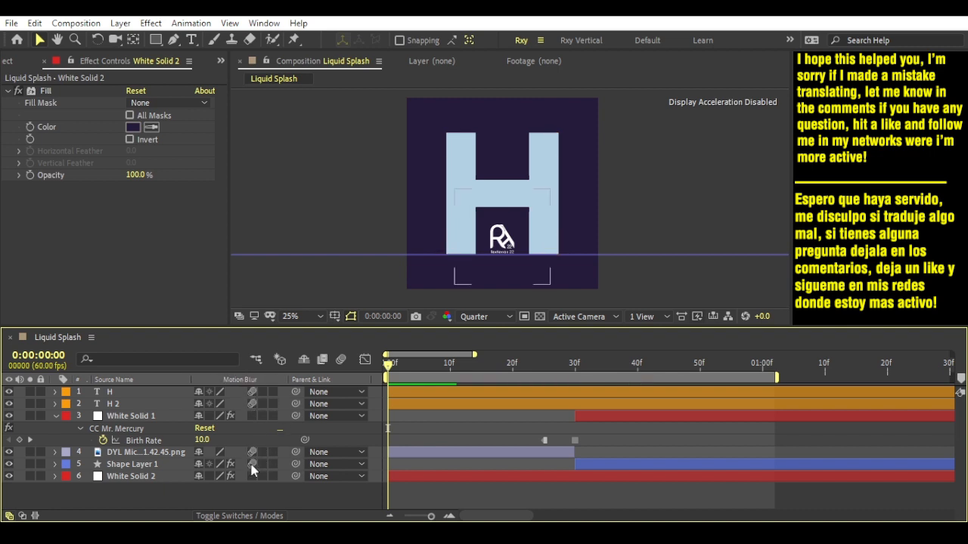
left_click(253, 465)
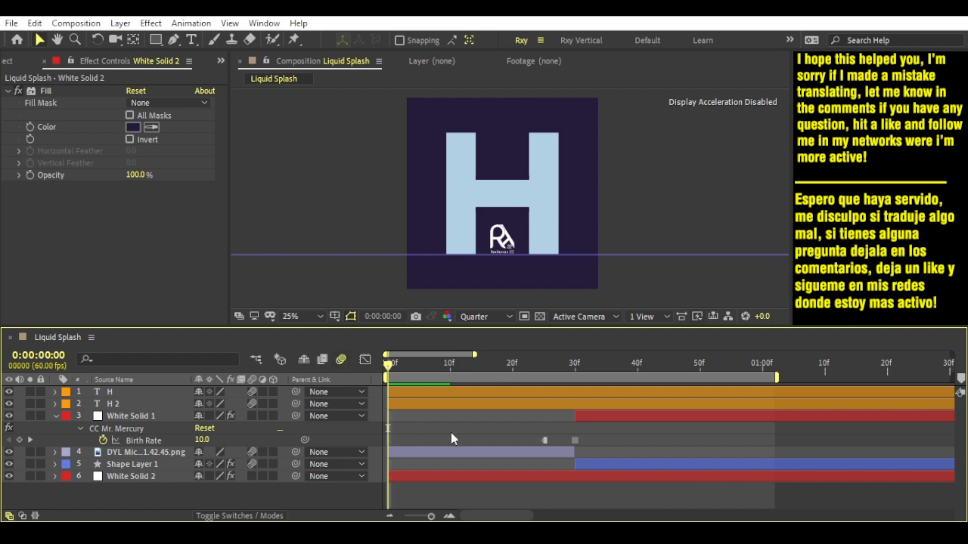
key("space")
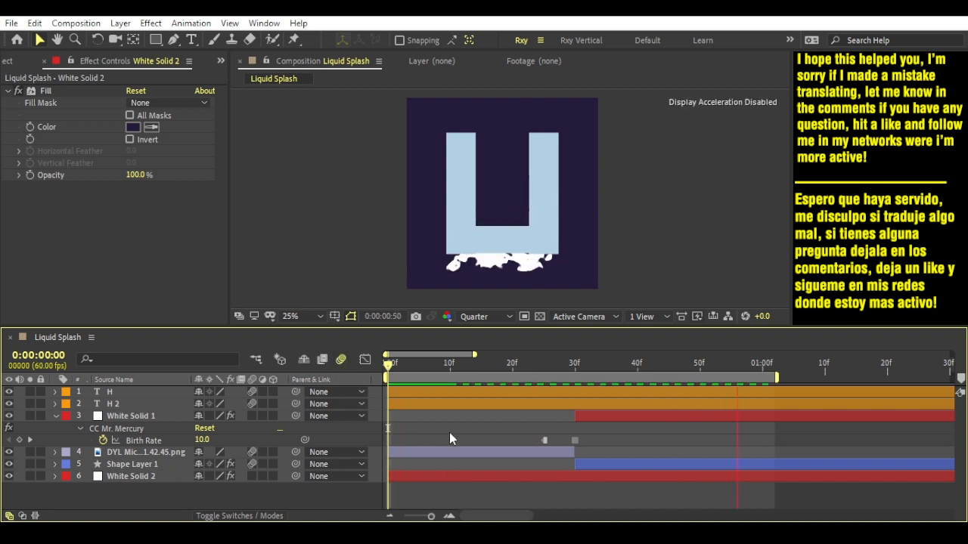